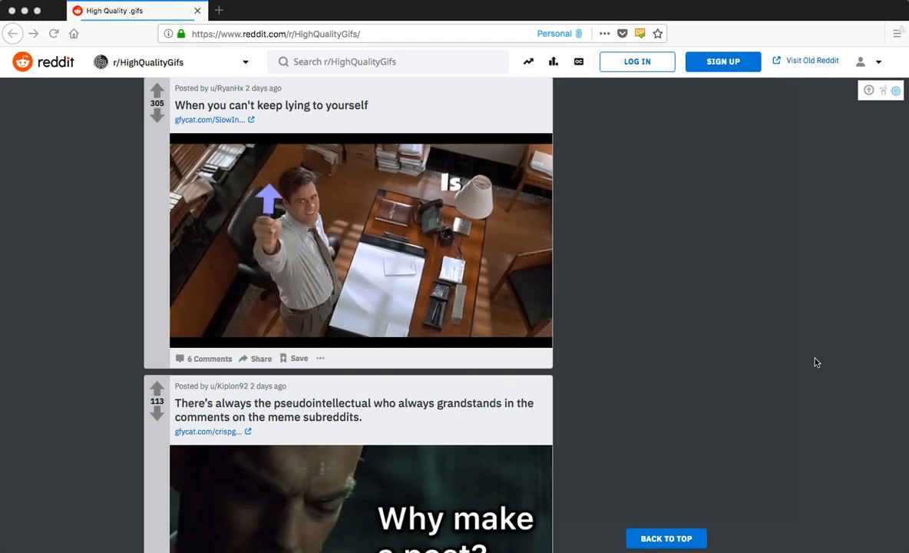
{"action": "scroll", "coordinate": [817, 362], "scroll_direction": "down", "scroll_amount": 8}
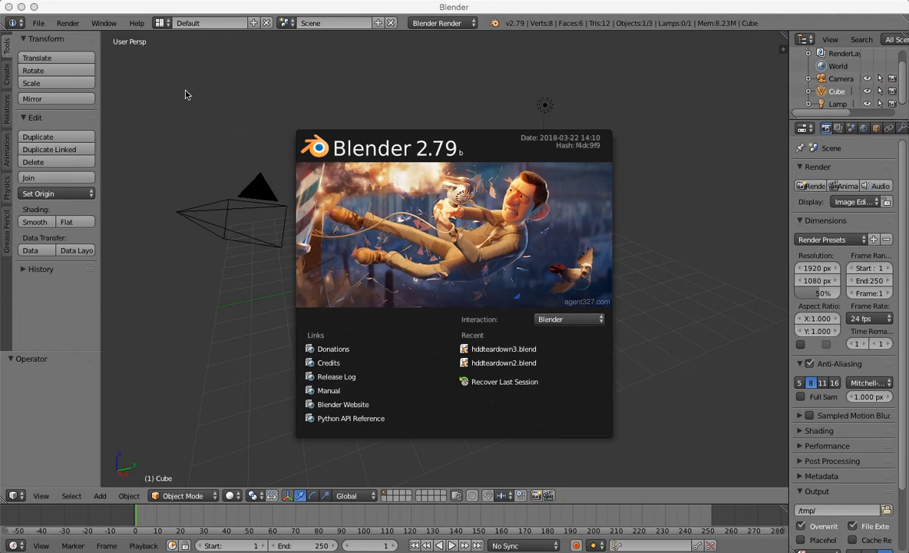
Switch to Blender's Motion Tracking screen layout and load the Wuppertal Zoo Zalophus californianus video as the movie clip.
{"action": "left_click", "coordinate": [154, 24]}
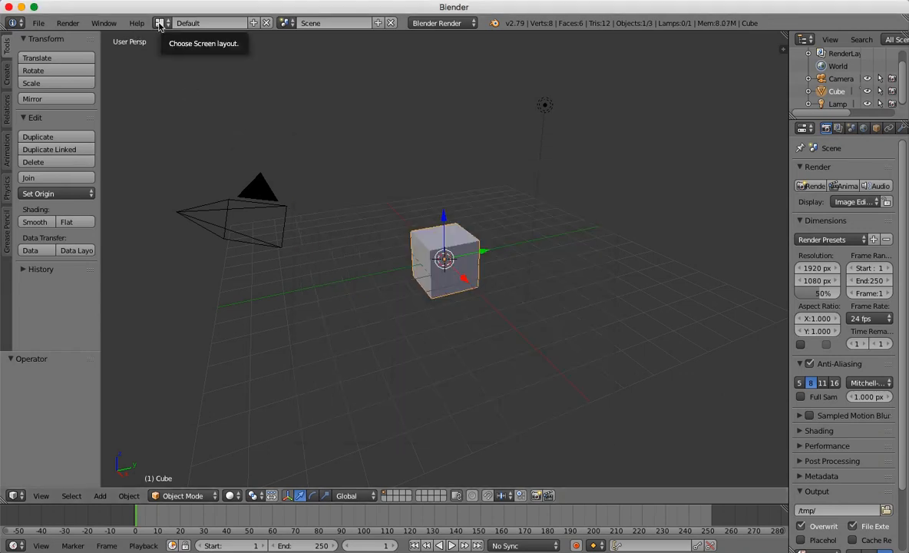
{"action": "left_click", "coordinate": [159, 23]}
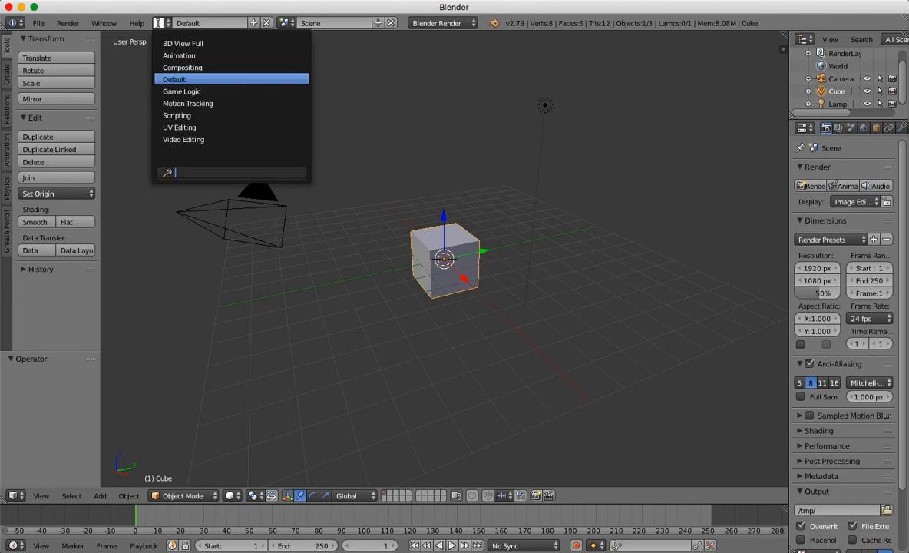
{"action": "left_click", "coordinate": [193, 105]}
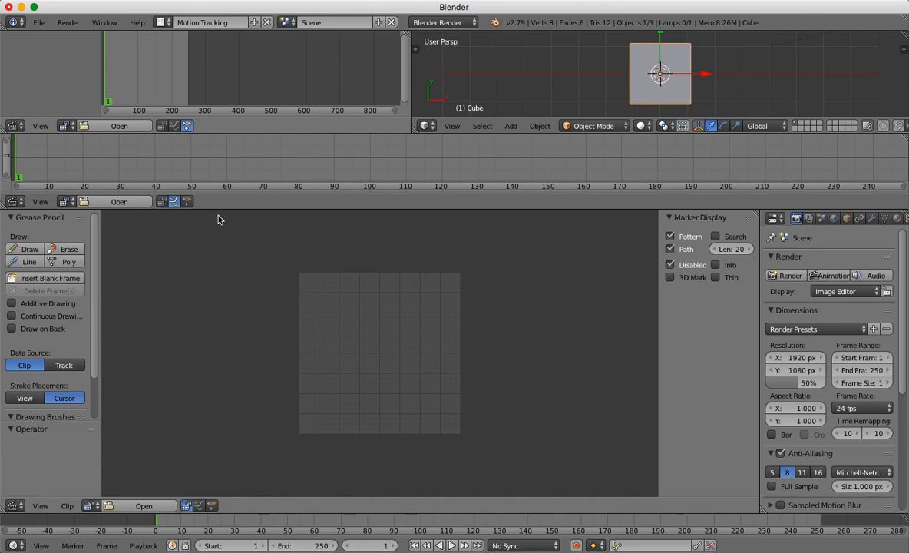
{"action": "left_click", "coordinate": [132, 506]}
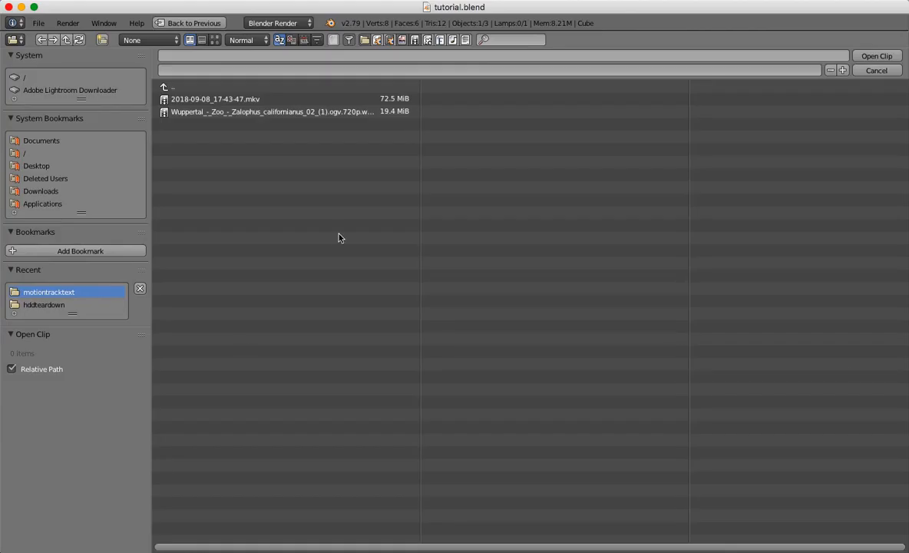
{"action": "double_click", "coordinate": [293, 114]}
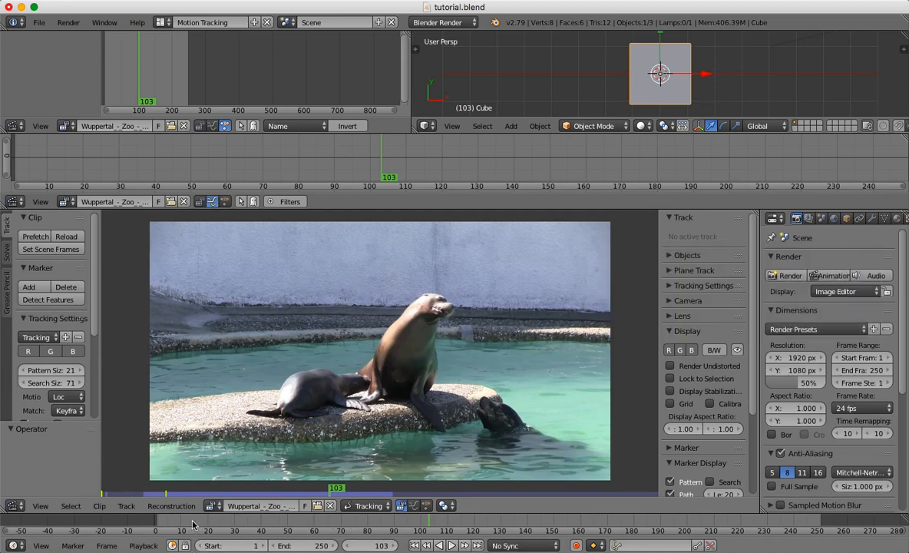
Preview the footage at frames 14, 250 and 270, and set the scene's end frame to 300.
{"action": "left_click", "coordinate": [193, 523]}
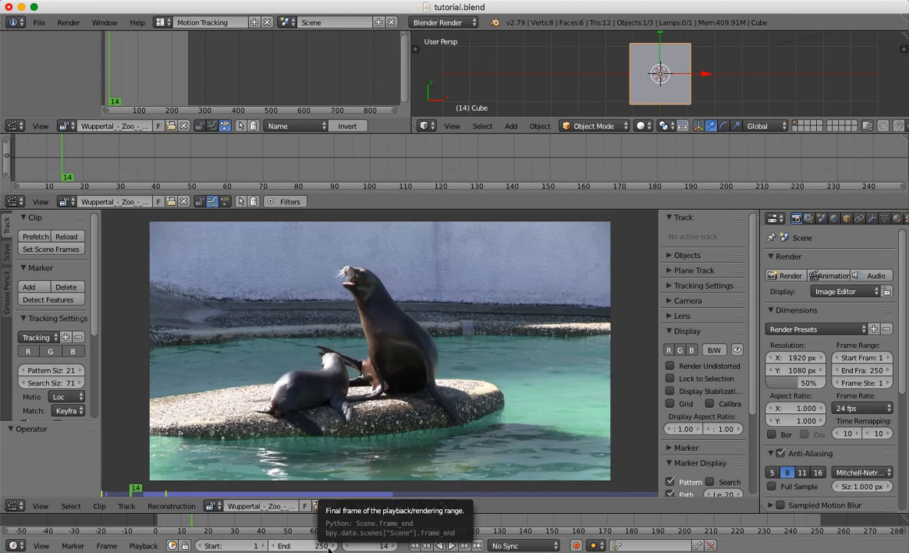
{"action": "left_click", "coordinate": [816, 523]}
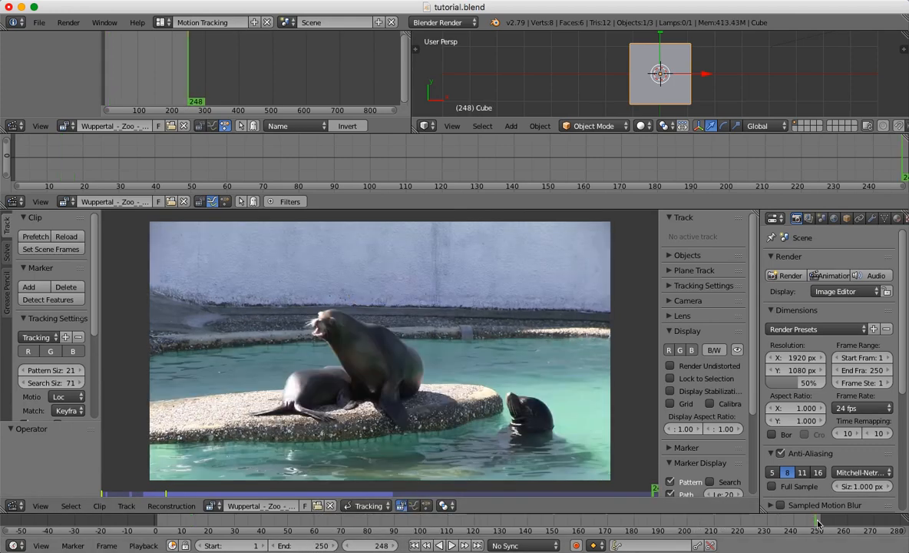
{"action": "left_click", "coordinate": [856, 523]}
{"action": "left_click", "coordinate": [873, 525]}
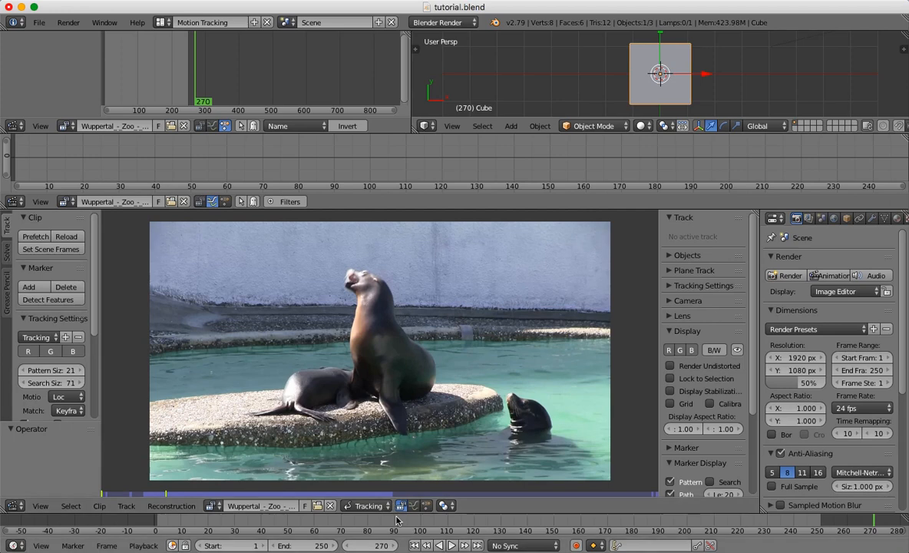
{"action": "scroll", "coordinate": [396, 521], "scroll_direction": "down", "scroll_amount": 3}
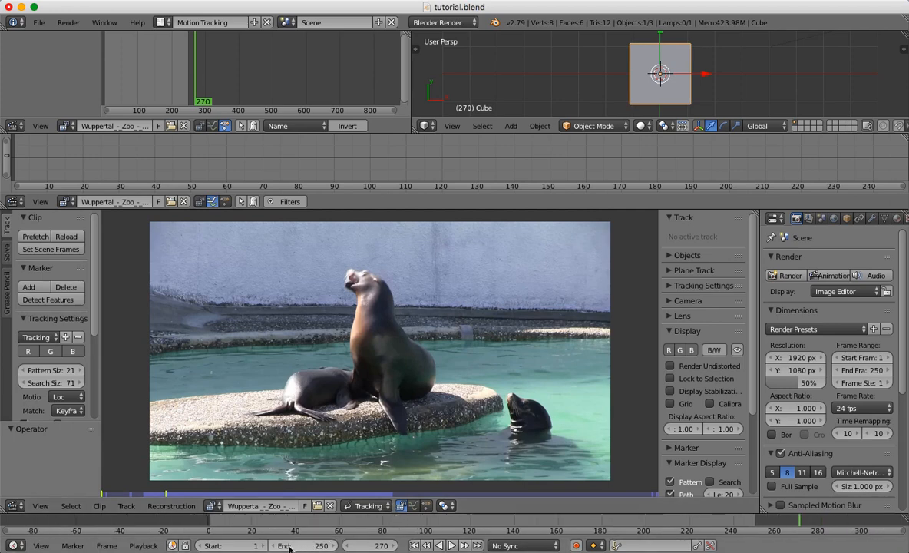
{"action": "left_click_drag", "start_coordinate": [290, 548], "coordinate": [332, 547]}
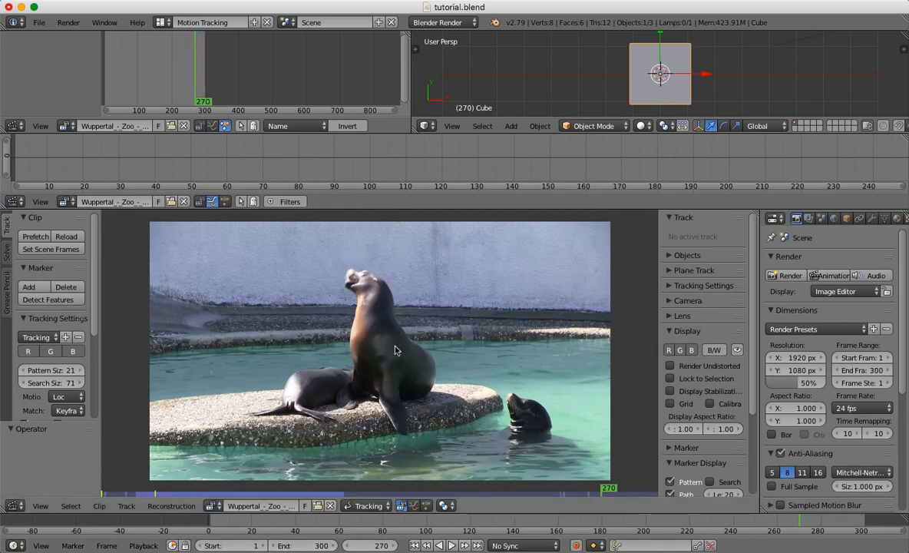
Go to frame 18 and add a tracking marker on the larger sea lion's head.
{"action": "left_click", "coordinate": [248, 525]}
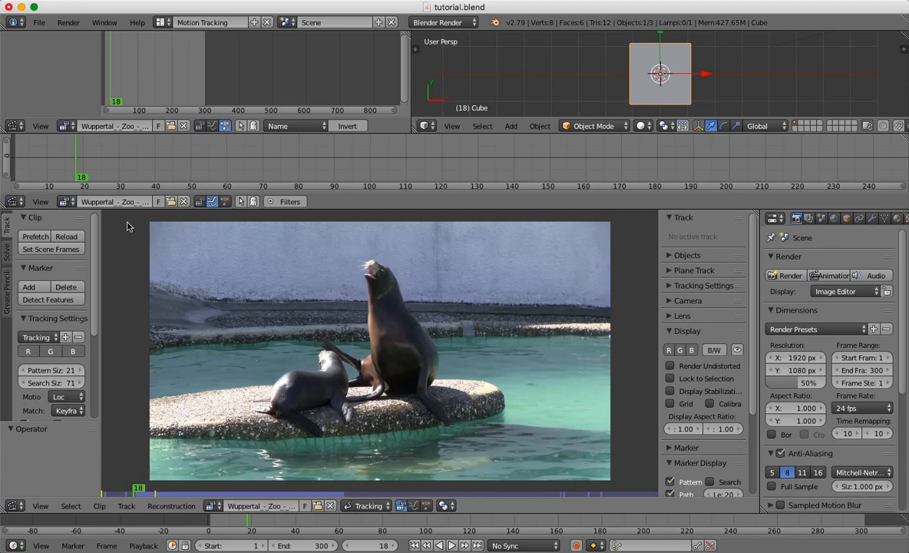
{"action": "left_click", "coordinate": [29, 288]}
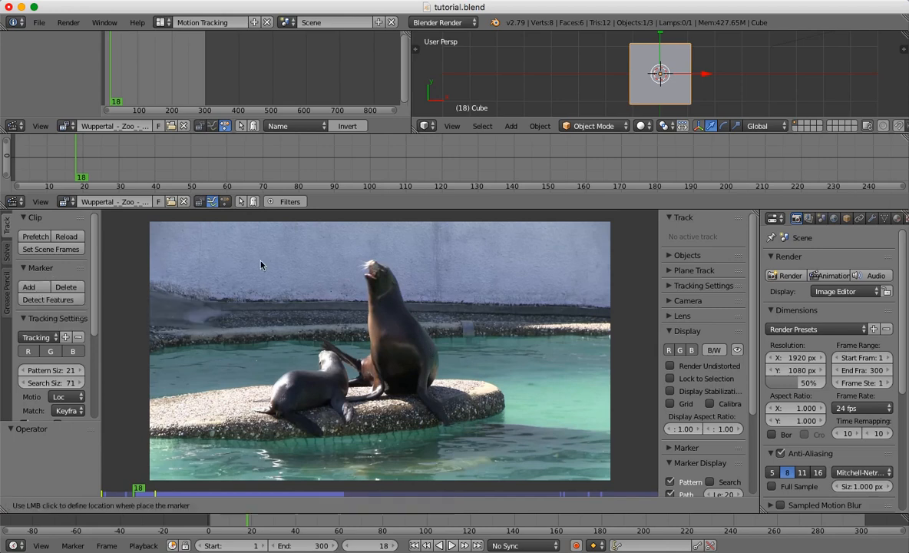
{"action": "left_click", "coordinate": [379, 275]}
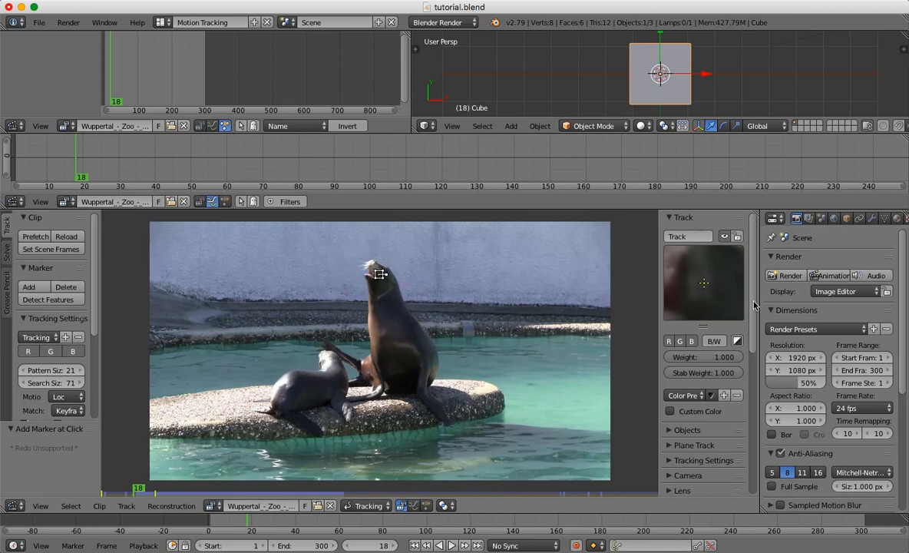
Enable display of the marker's search area in the marker display options.
{"action": "left_click_drag", "start_coordinate": [754, 308], "coordinate": [759, 460]}
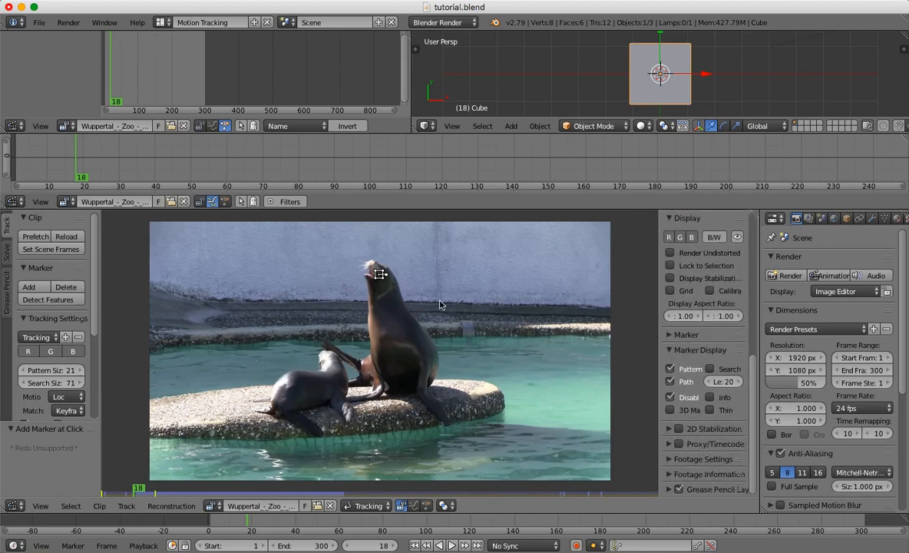
{"action": "left_click", "coordinate": [711, 369]}
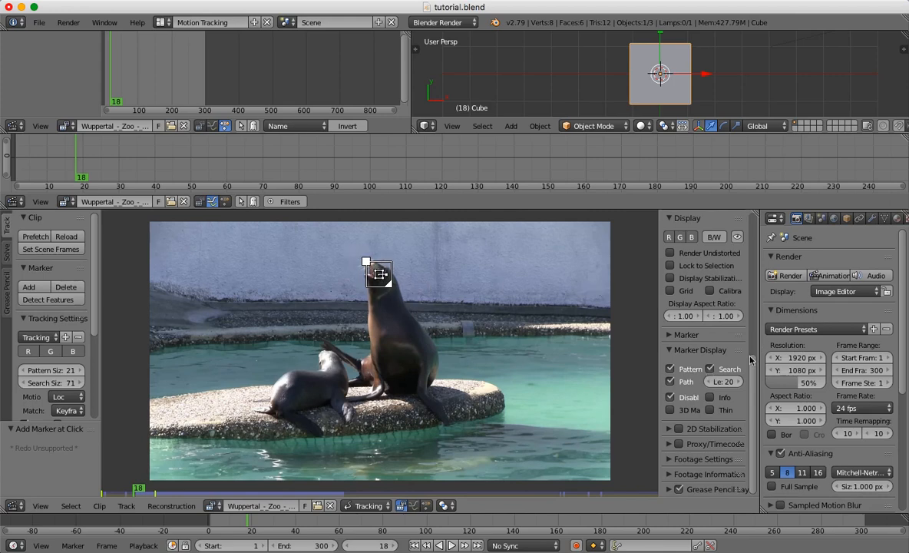
{"action": "left_click_drag", "start_coordinate": [751, 371], "coordinate": [759, 221]}
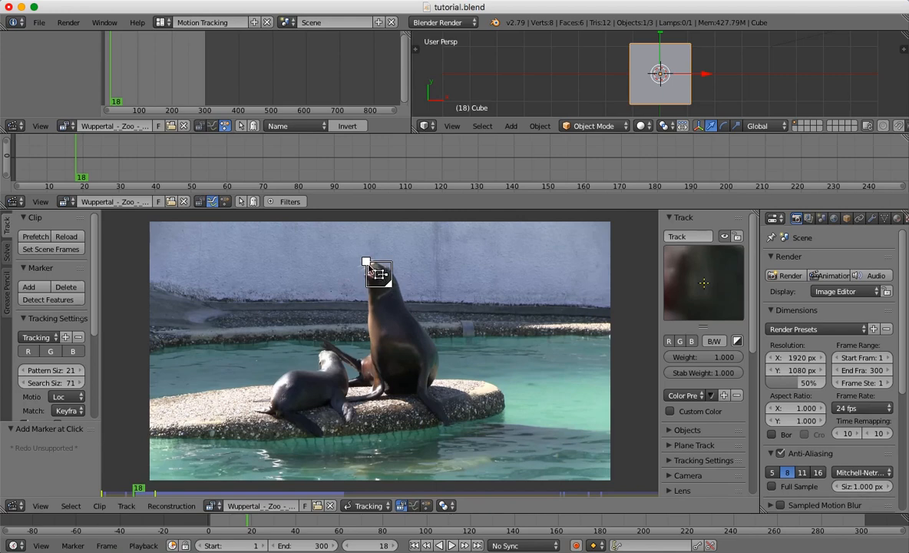
Enlarge the marker's pattern area to enclose the sea lion's head, widen its search area, and compare the fit on neighbouring frames.
{"action": "key", "text": "Left"}
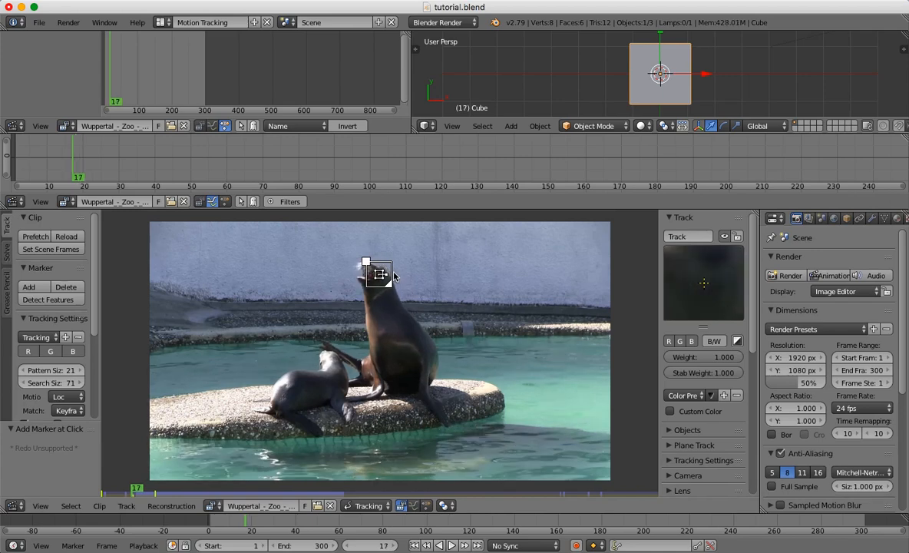
{"action": "key", "text": "Right"}
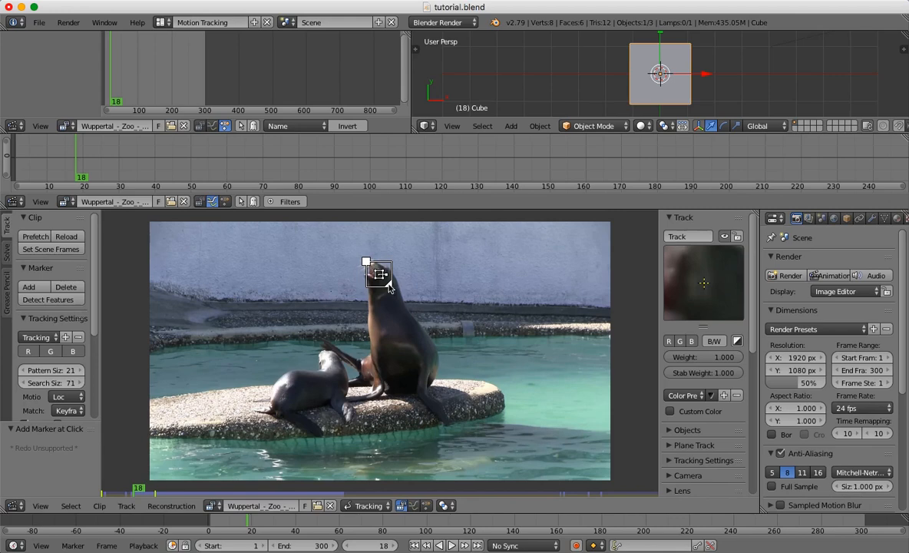
{"action": "left_click_drag", "start_coordinate": [389, 287], "coordinate": [421, 272]}
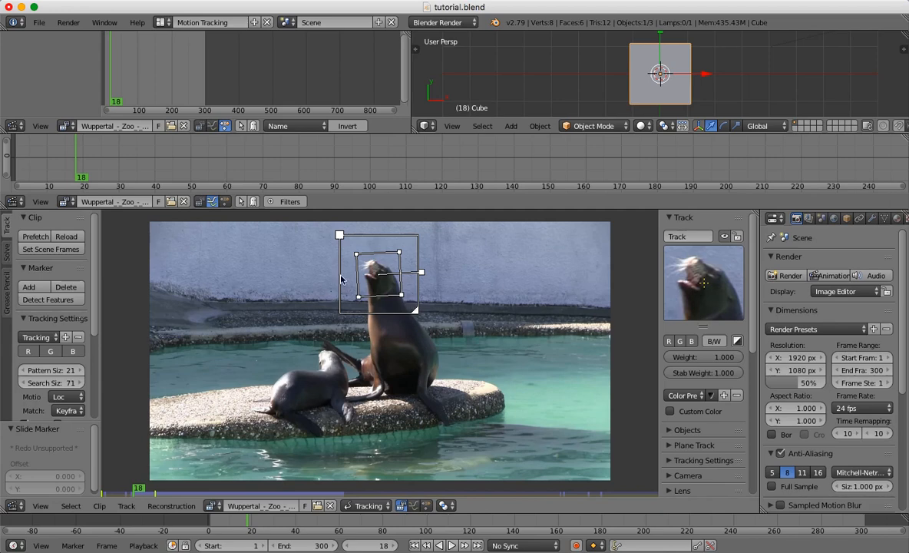
{"action": "left_click_drag", "start_coordinate": [417, 312], "coordinate": [422, 317]}
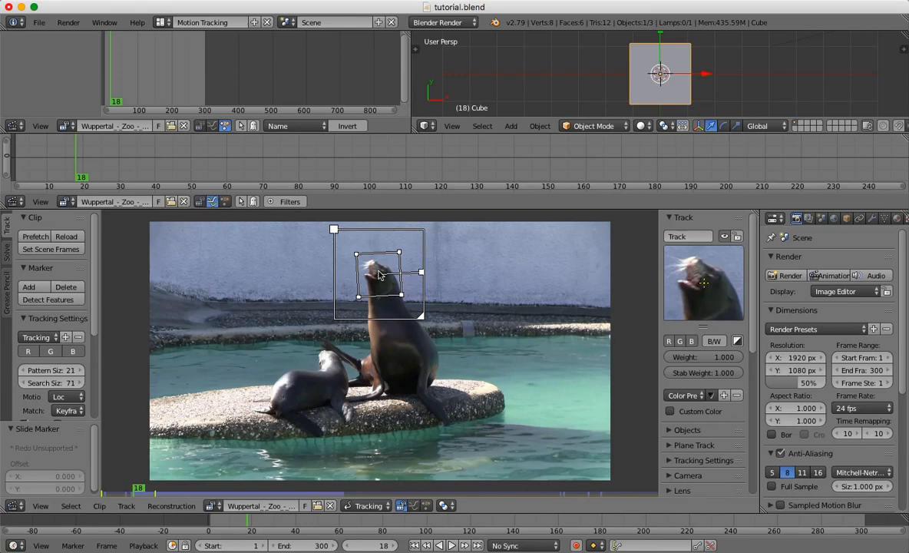
{"action": "key", "text": "Left"}
{"action": "key", "text": "Right"}
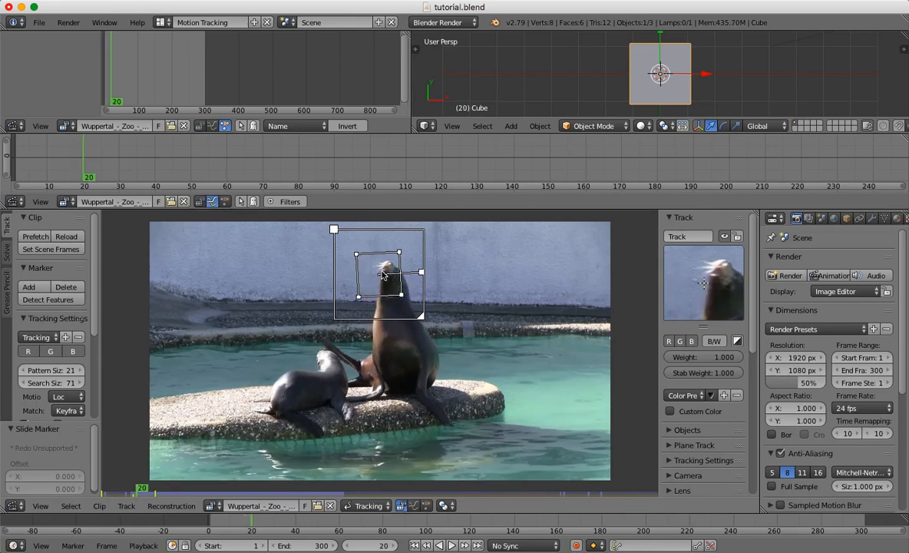
{"action": "key", "text": "Left"}
{"action": "key", "text": "Left"}
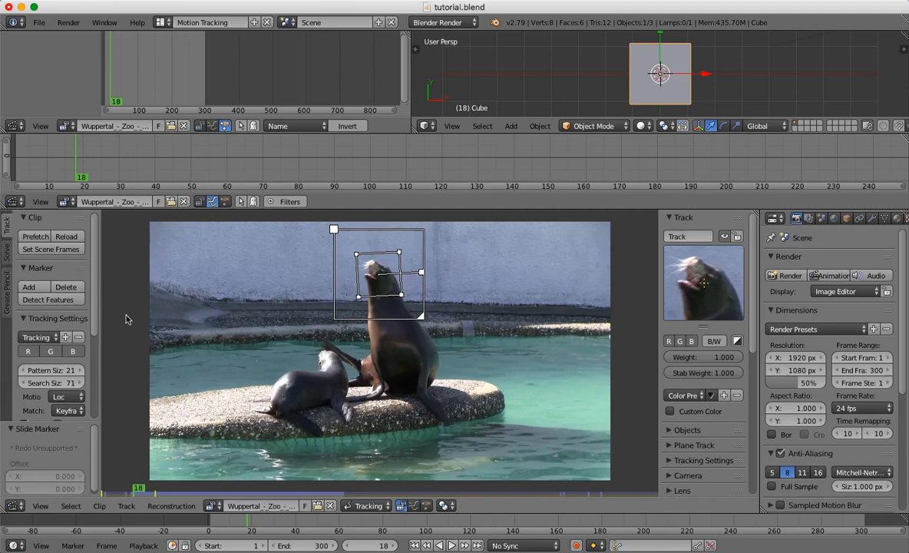
Track the sea lion head marker backward from frame 18 to the start of the clip.
{"action": "scroll", "coordinate": [95, 351], "scroll_direction": "down", "scroll_amount": 2}
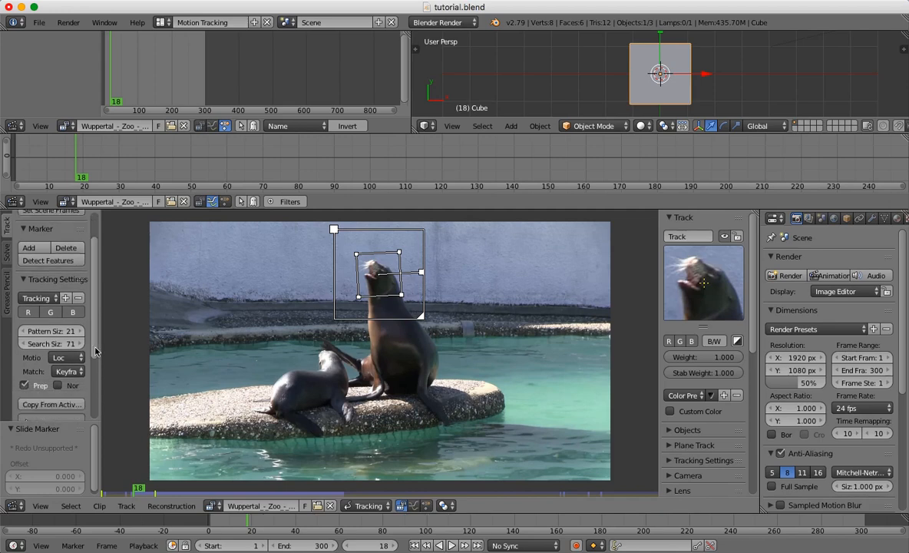
{"action": "scroll", "coordinate": [95, 351], "scroll_direction": "down", "scroll_amount": 5}
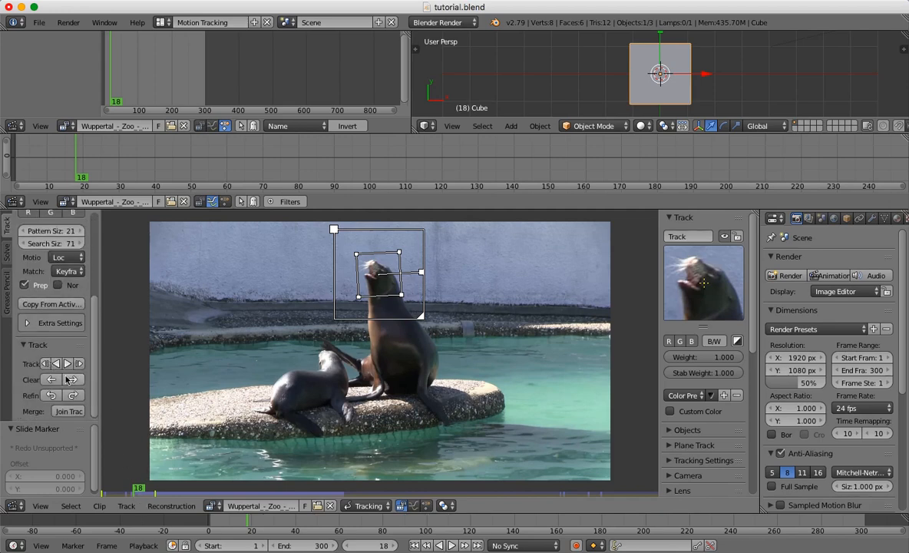
{"action": "left_click_drag", "start_coordinate": [97, 368], "coordinate": [120, 371]}
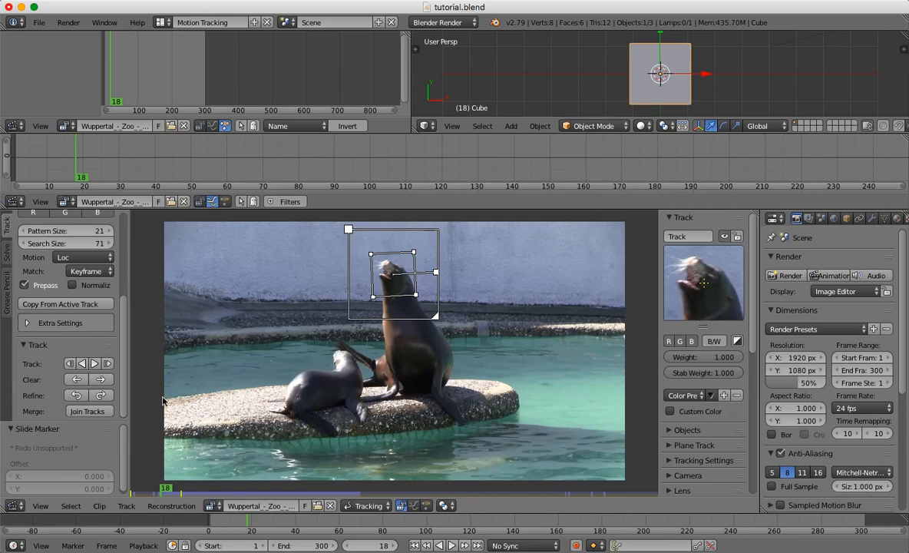
{"action": "left_click", "coordinate": [83, 364]}
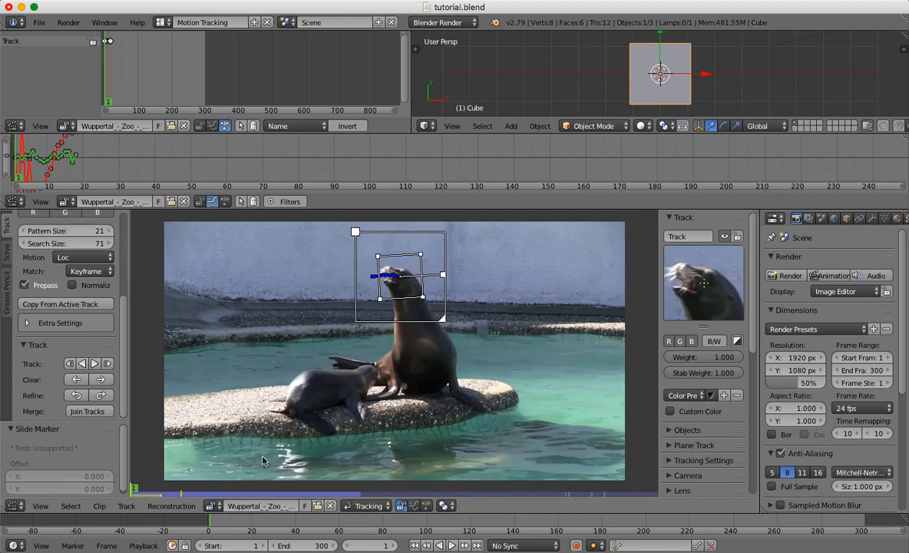
Track the head marker forward from frame 18, and step back to frame 24 to inspect its position.
{"action": "mouse_move", "coordinate": [142, 497]}
{"action": "left_mouse_down"}
{"action": "mouse_move", "coordinate": [160, 495]}
{"action": "mouse_move", "coordinate": [123, 496]}
{"action": "mouse_move", "coordinate": [161, 498]}
{"action": "left_mouse_up"}
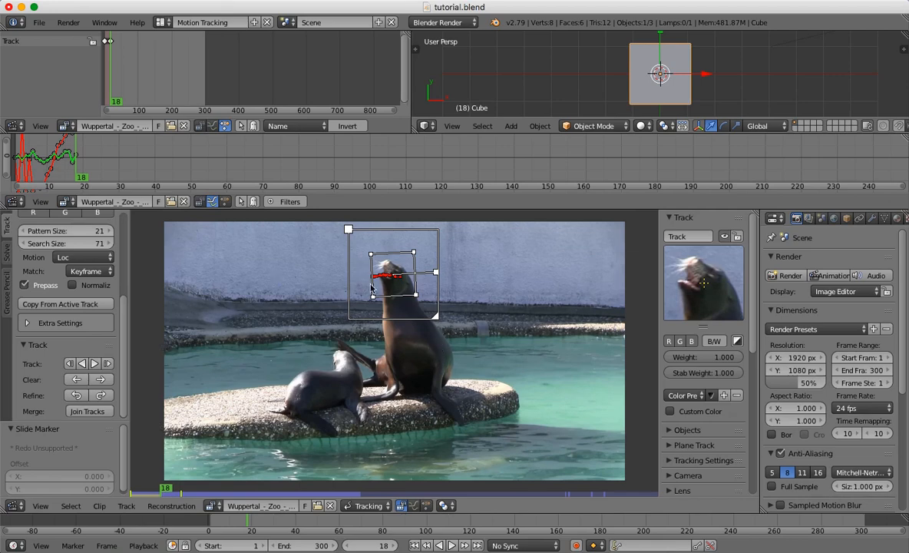
{"action": "left_click", "coordinate": [94, 364]}
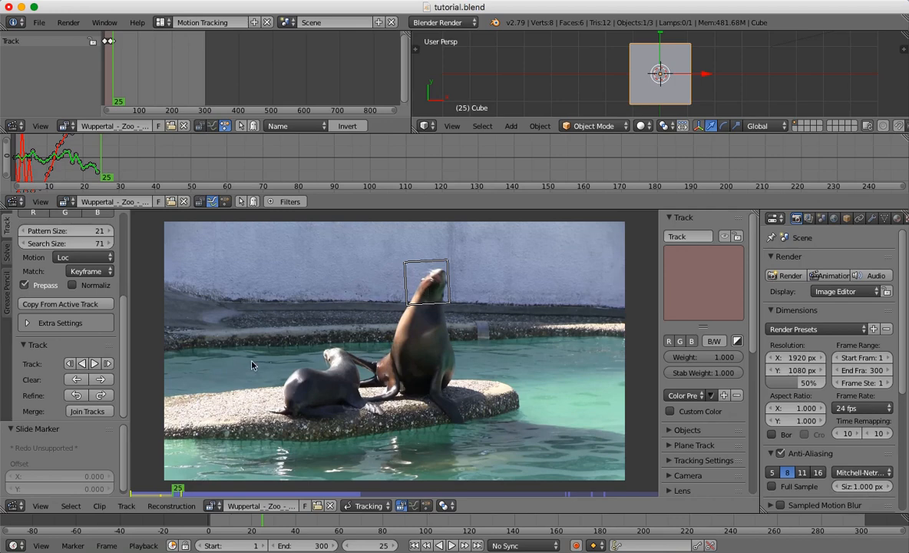
{"action": "key", "text": "Left"}
{"action": "key", "text": "Right"}
{"action": "key", "text": "Left"}
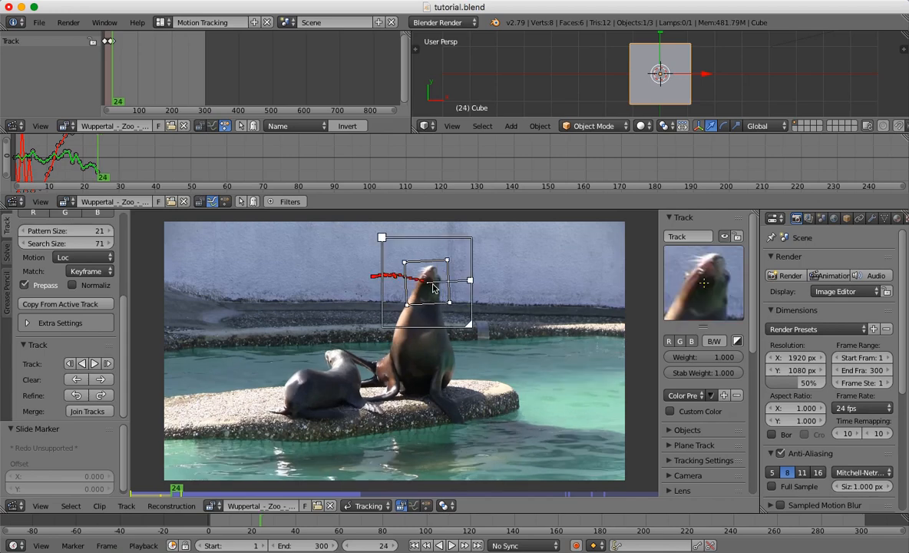
Track the marker backward and forward again, examining its fit on the sea lion's head between frames 16 and 25.
{"action": "key", "text": "shift+ctrl+t"}
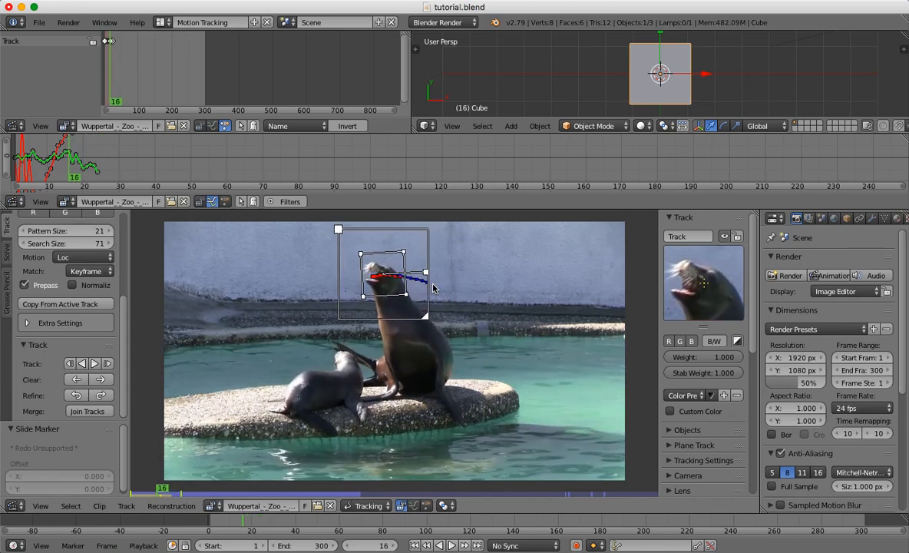
{"action": "key", "text": "ctrl+t"}
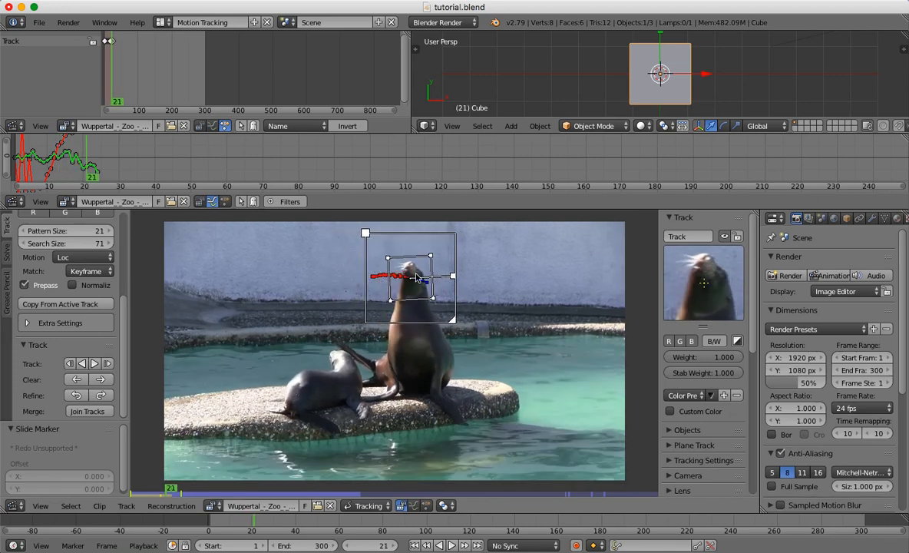
{"action": "key", "text": "Right"}
{"action": "key", "text": "Right"}
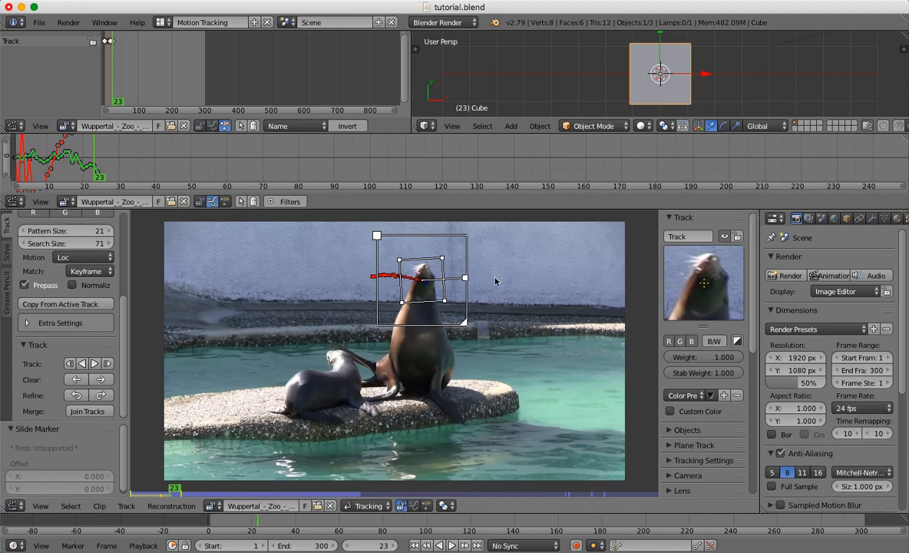
{"action": "key", "text": "ctrl+t"}
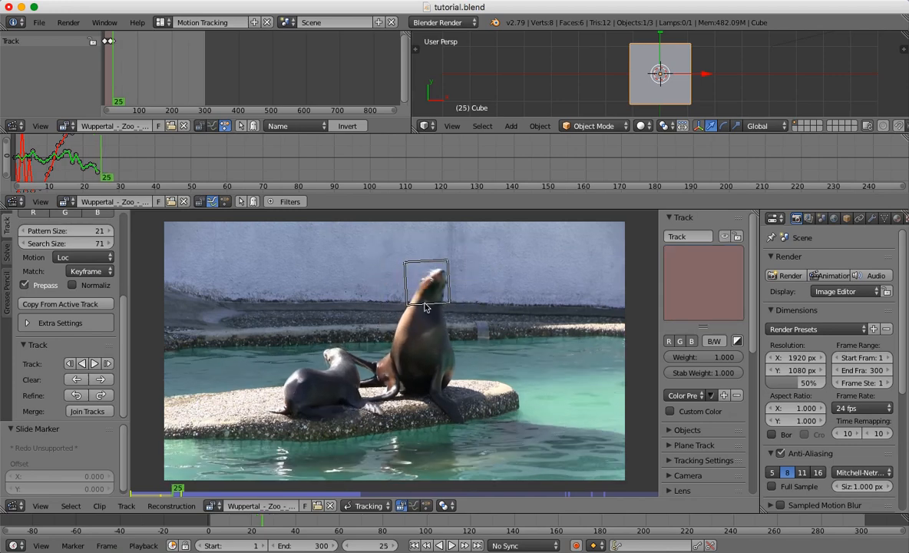
{"action": "key", "text": "Left"}
{"action": "key", "text": "Left"}
{"action": "key", "text": "Left"}
{"action": "key", "text": "Left"}
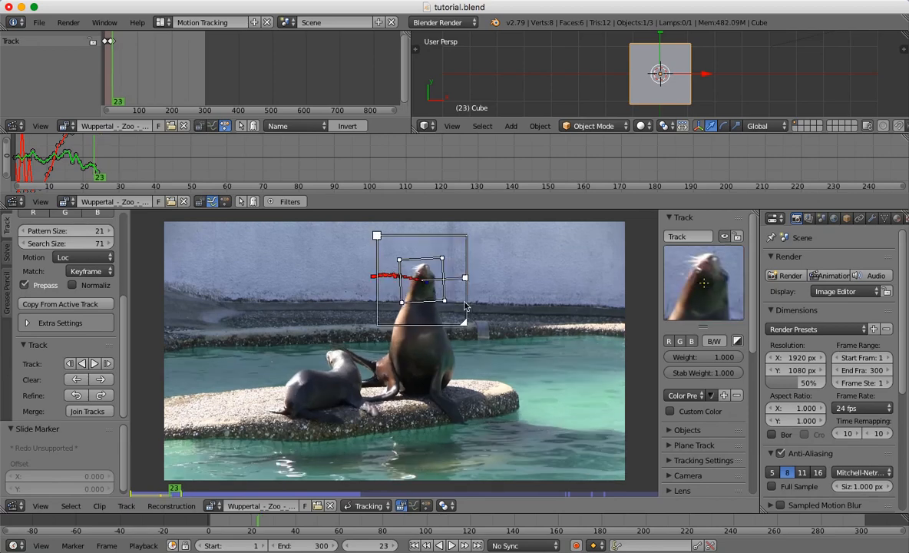
Step back to frame 19, widen the tracking tool shelf, and keep the motion model on Loc.
{"action": "key", "text": "Left"}
{"action": "key", "text": "Left"}
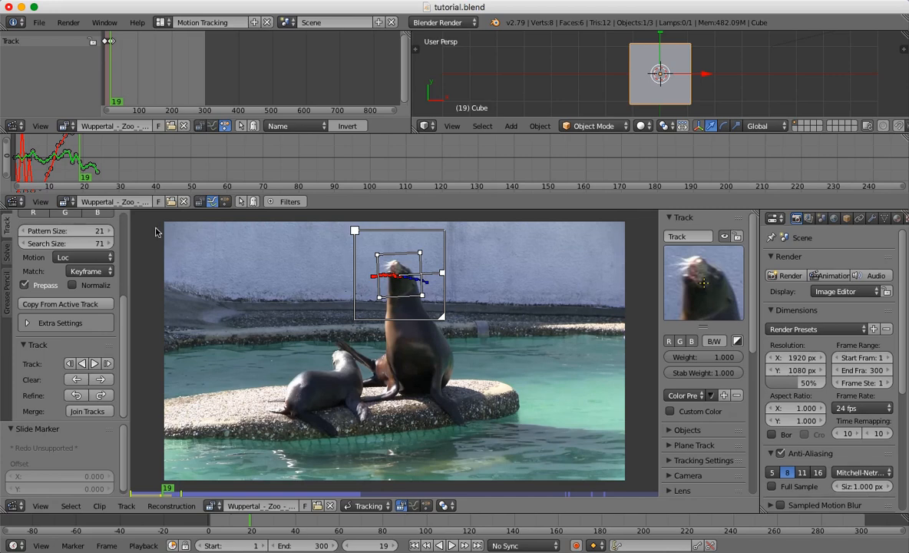
{"action": "mouse_move", "coordinate": [137, 270]}
{"action": "left_mouse_down"}
{"action": "mouse_move", "coordinate": [169, 271]}
{"action": "mouse_move", "coordinate": [149, 267]}
{"action": "left_mouse_up"}
{"action": "left_click", "coordinate": [117, 258]}
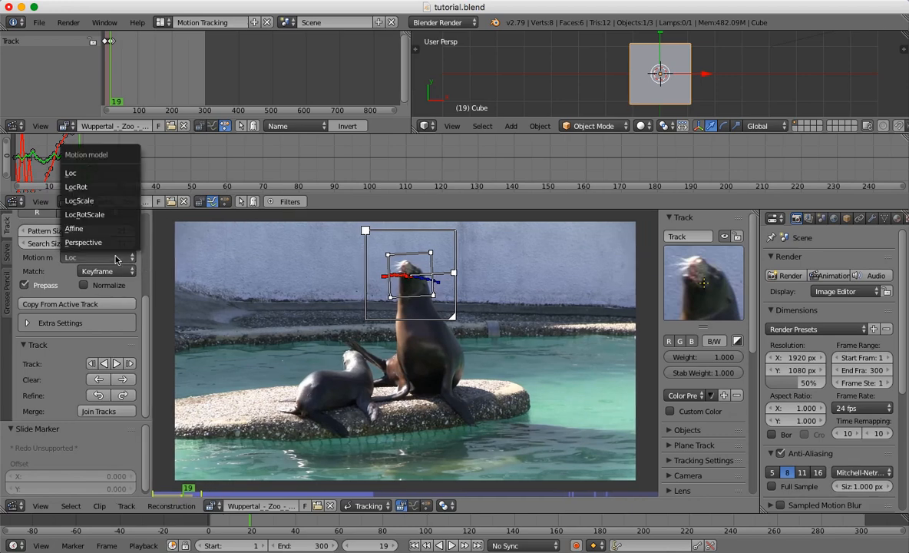
{"action": "left_click", "coordinate": [81, 175]}
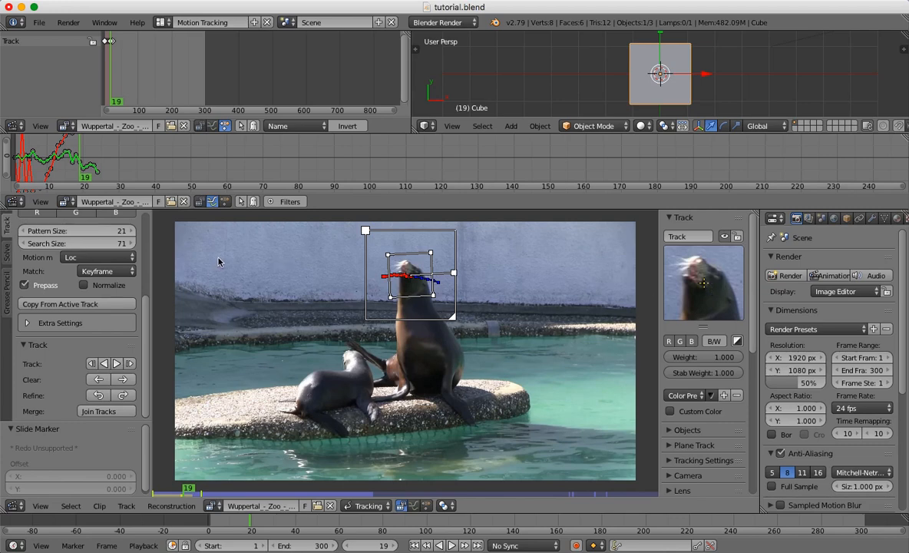
Try LocRotScale as the track's motion model, and replace it with Affine.
{"action": "left_click", "coordinate": [105, 259]}
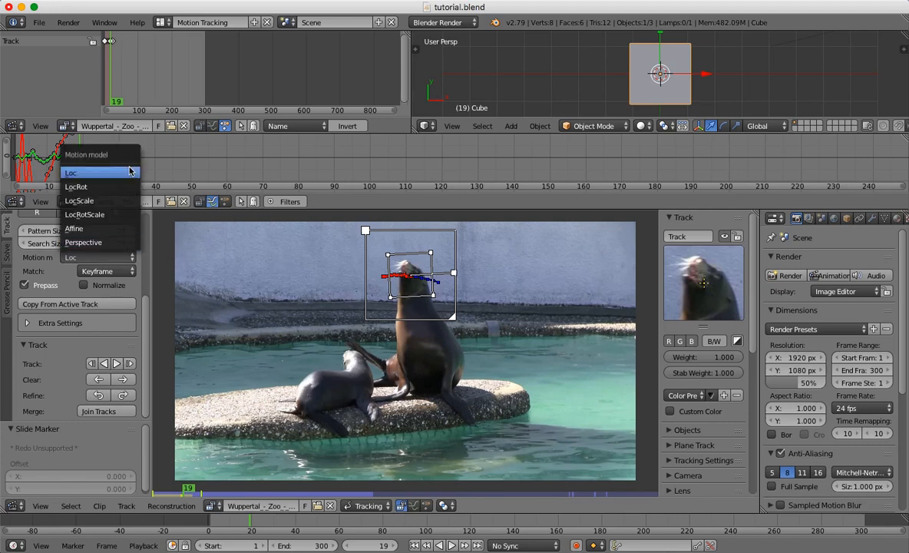
{"action": "left_click", "coordinate": [100, 219]}
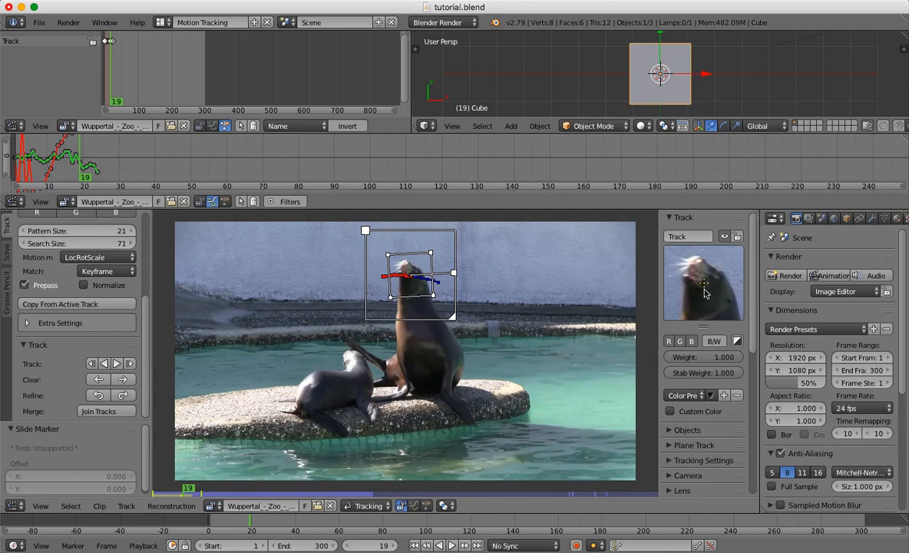
{"action": "left_click", "coordinate": [100, 257]}
{"action": "left_click", "coordinate": [120, 262]}
{"action": "left_click", "coordinate": [115, 229]}
Try skewing the marker's pattern area by pulling its upper-right corner inward, and restore its square shape.
{"action": "left_click_drag", "start_coordinate": [431, 253], "coordinate": [420, 263]}
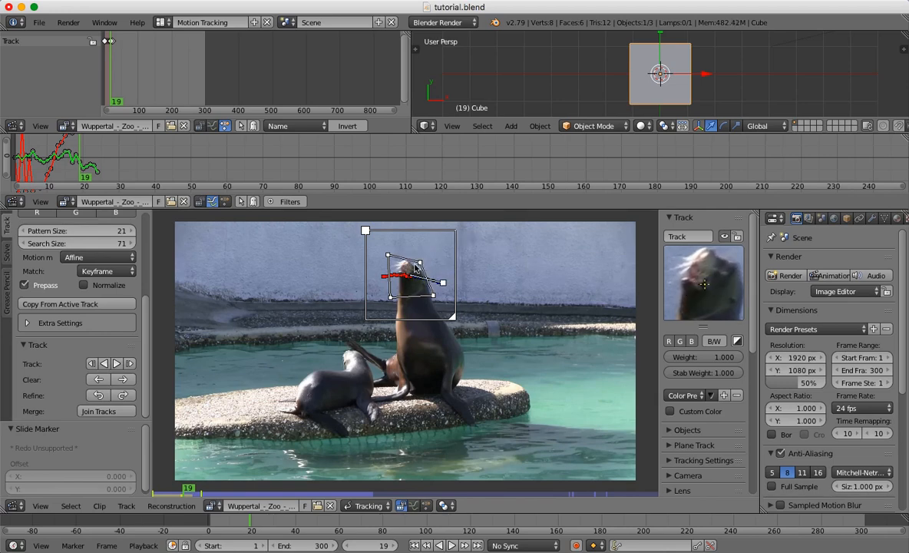
{"action": "left_click_drag", "start_coordinate": [420, 263], "coordinate": [419, 264]}
{"action": "left_click_drag", "start_coordinate": [417, 266], "coordinate": [429, 252]}
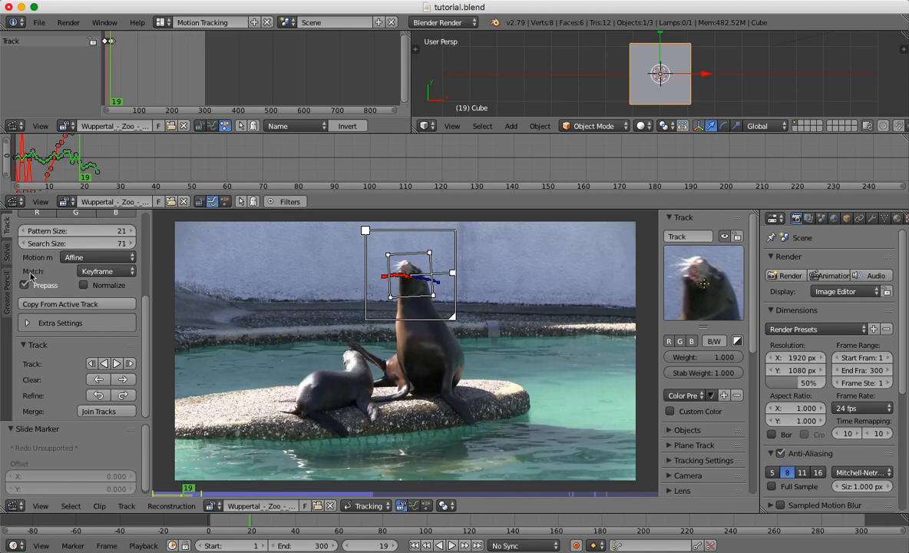
Switch the track's pattern matching from Keyframe to Previous frame.
{"action": "left_click", "coordinate": [92, 274]}
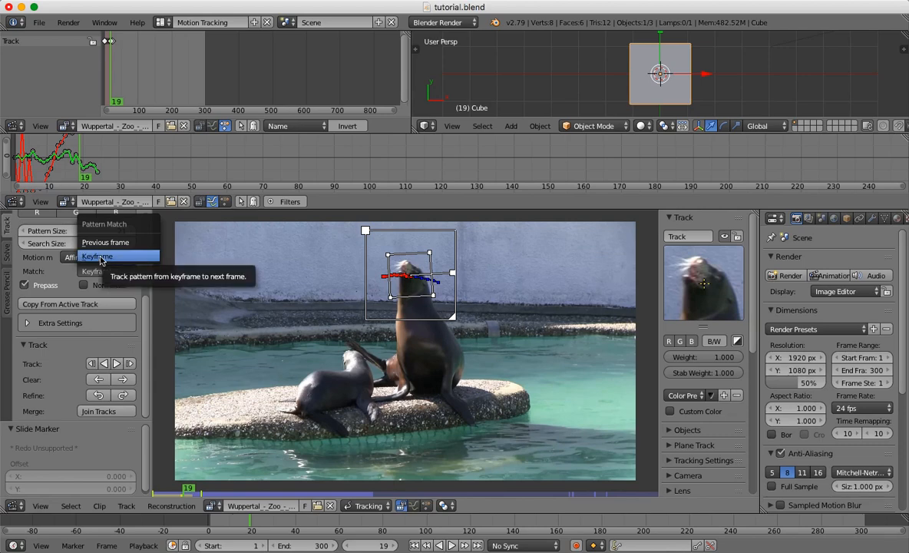
{"action": "left_click", "coordinate": [100, 258]}
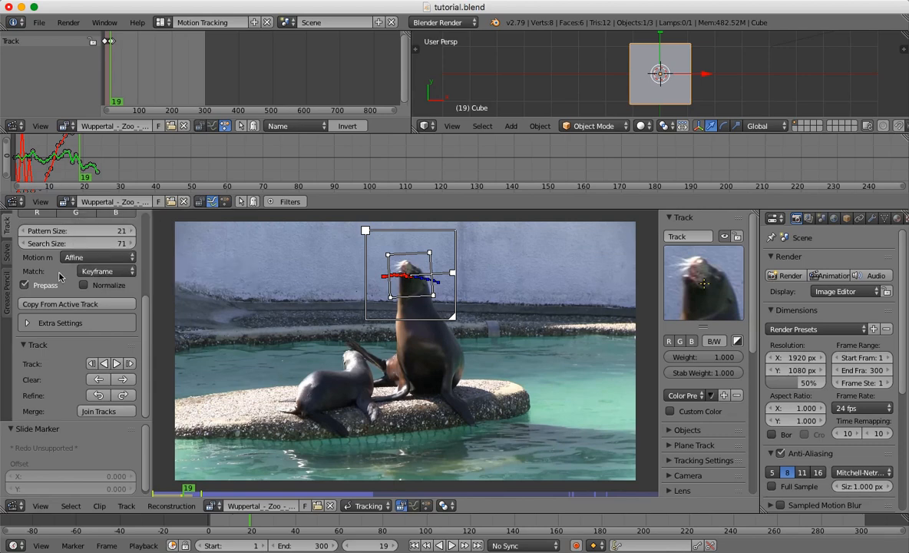
{"action": "left_click", "coordinate": [182, 497]}
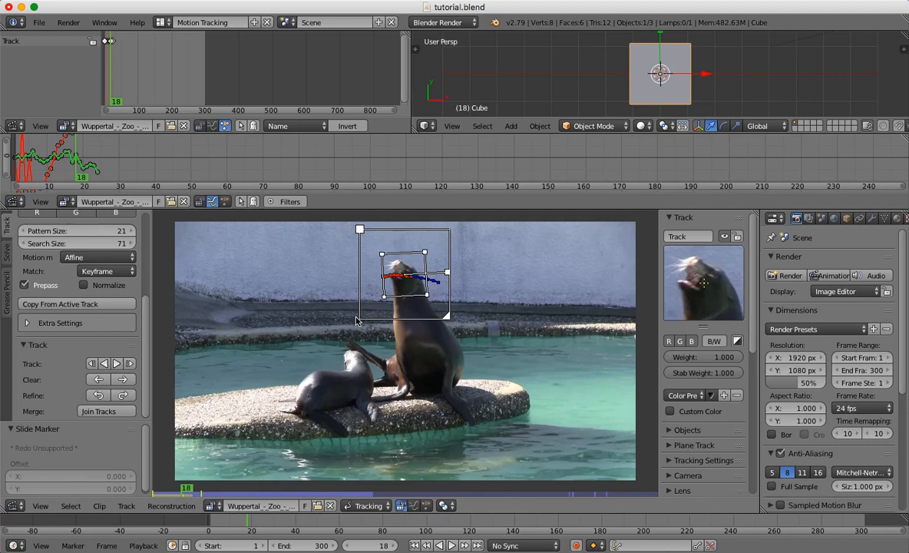
{"action": "left_click", "coordinate": [105, 271]}
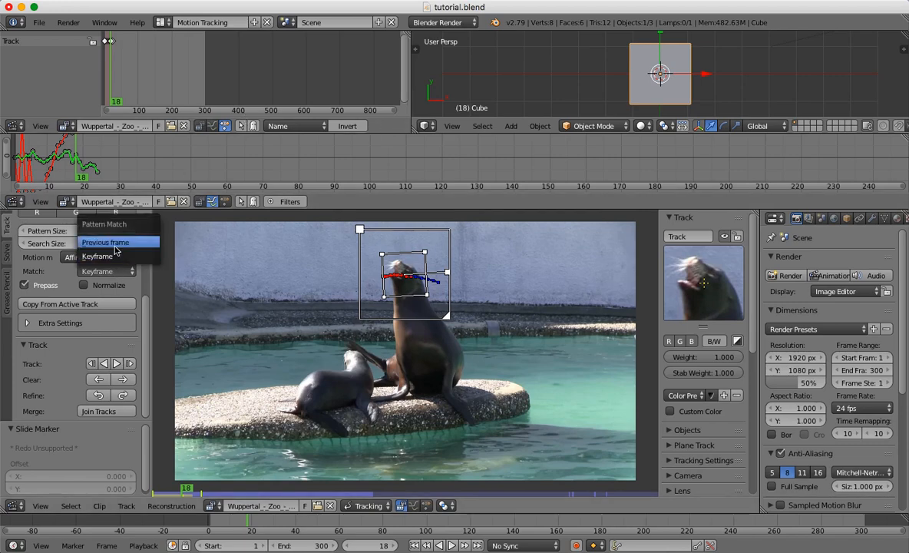
{"action": "left_click", "coordinate": [112, 242]}
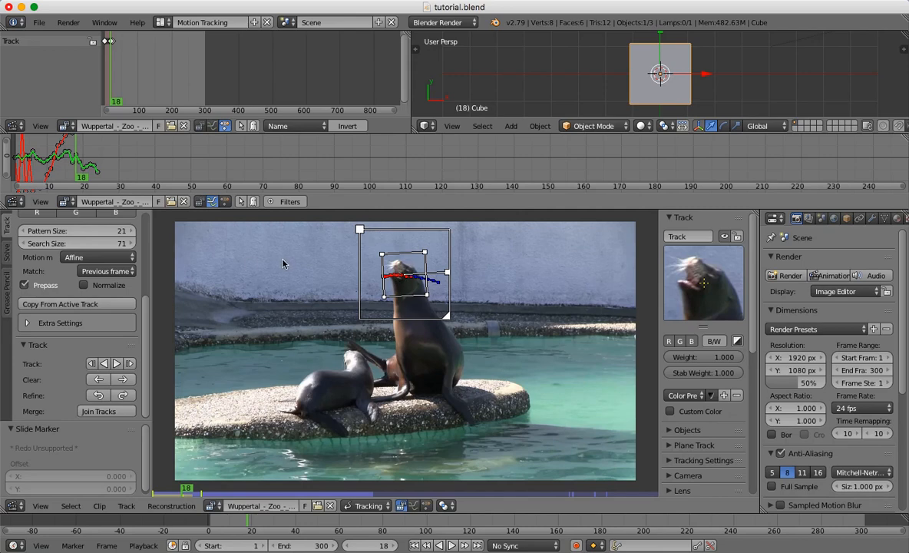
Try to track the head marker forward from frame 24 with the Affine motion model.
{"action": "left_click", "coordinate": [197, 491]}
{"action": "left_click", "coordinate": [191, 496]}
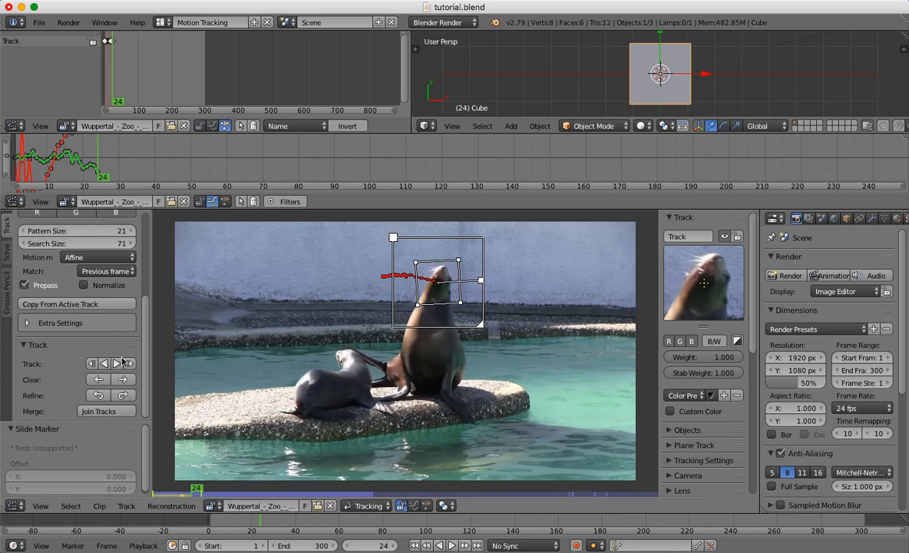
{"action": "left_click", "coordinate": [117, 364]}
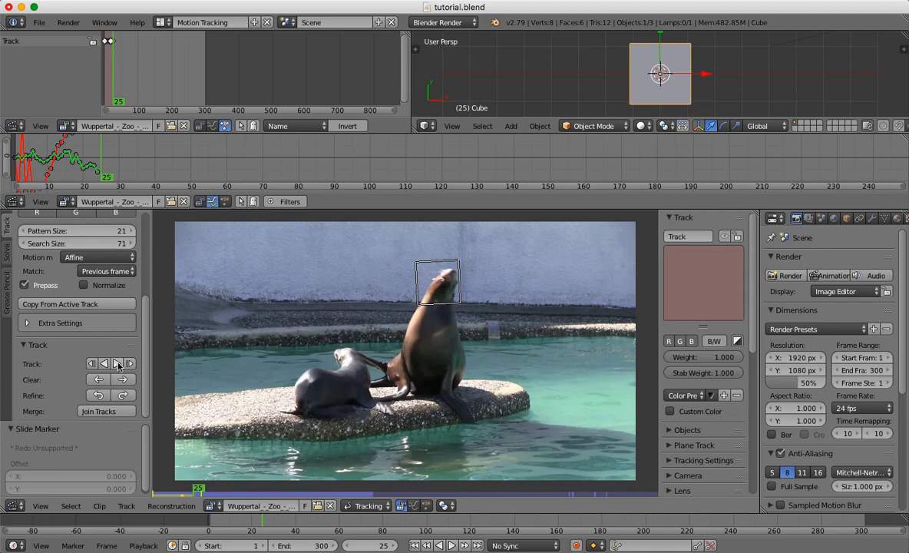
Set the motion model to LocRotScale and retry tracking the head marker forward from frame 24.
{"action": "left_click", "coordinate": [94, 258]}
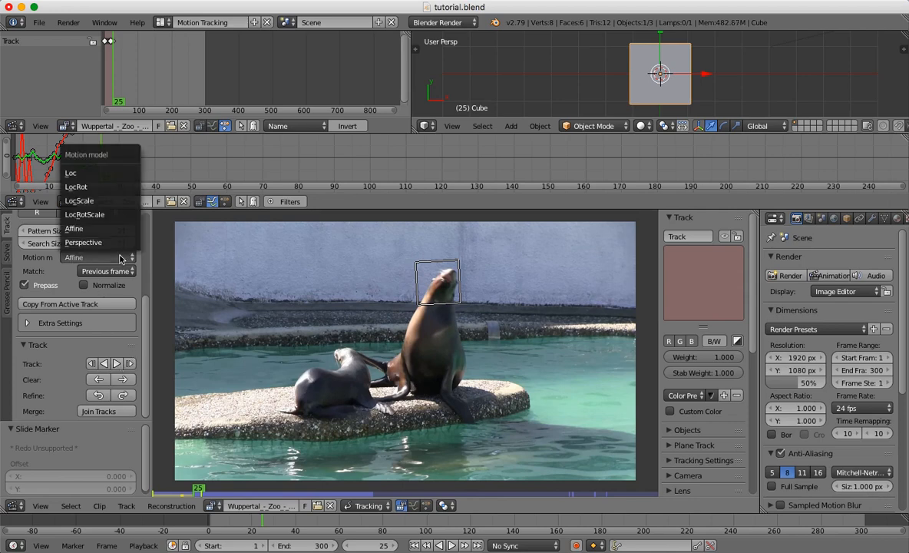
{"action": "left_click", "coordinate": [112, 215]}
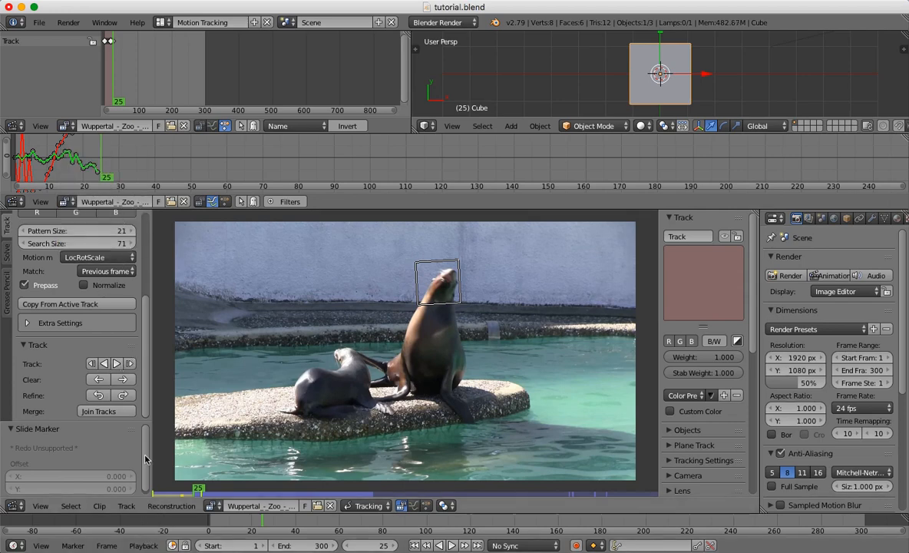
{"action": "left_click", "coordinate": [104, 364]}
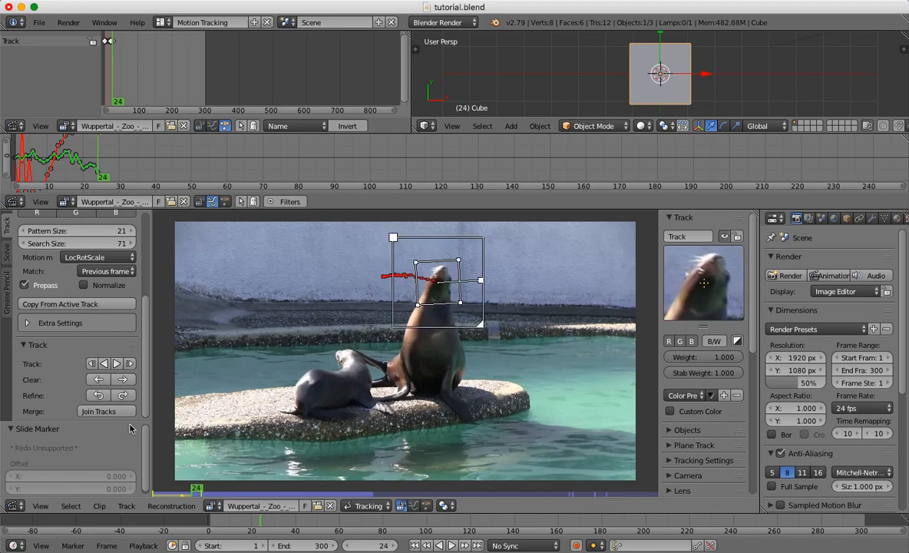
{"action": "left_click", "coordinate": [117, 364]}
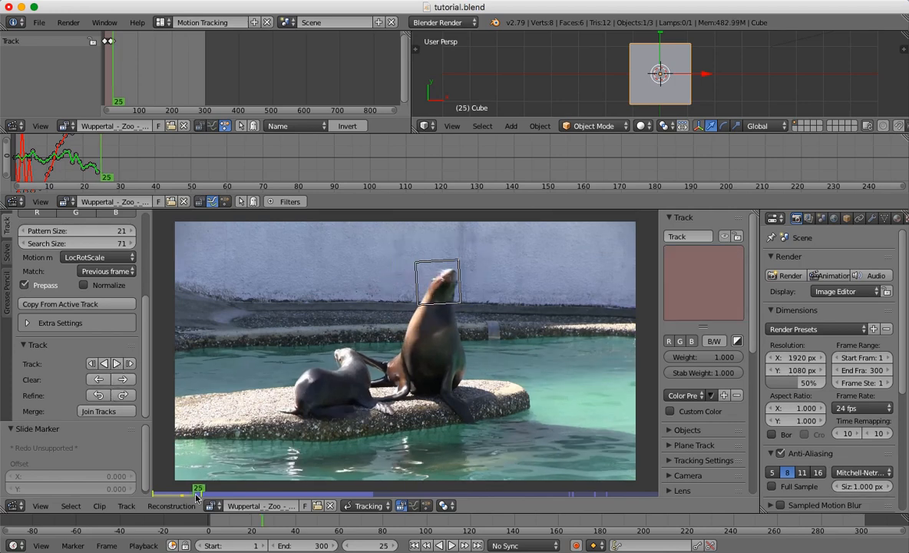
Compare frames 24 and 25, reposition the marker on the head at frame 25, and track forward.
{"action": "key", "text": "Left"}
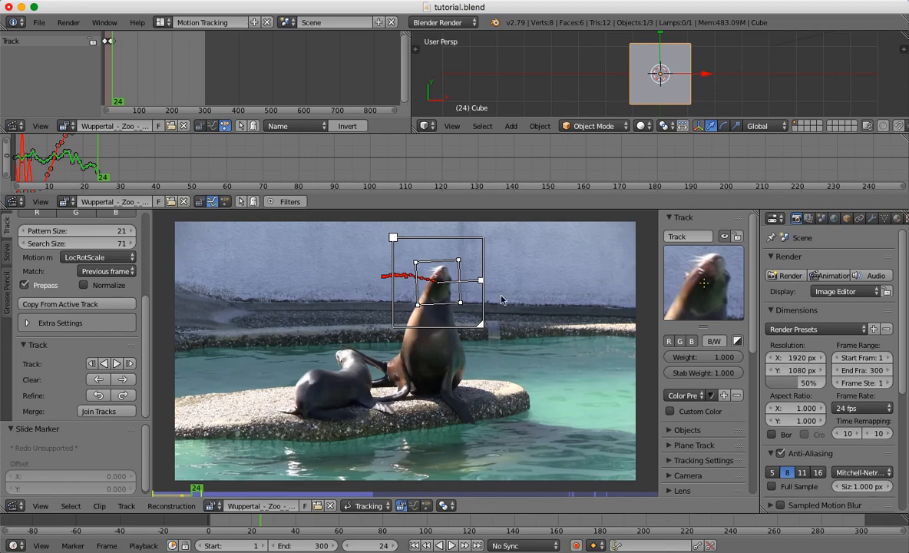
{"action": "key", "text": "Right"}
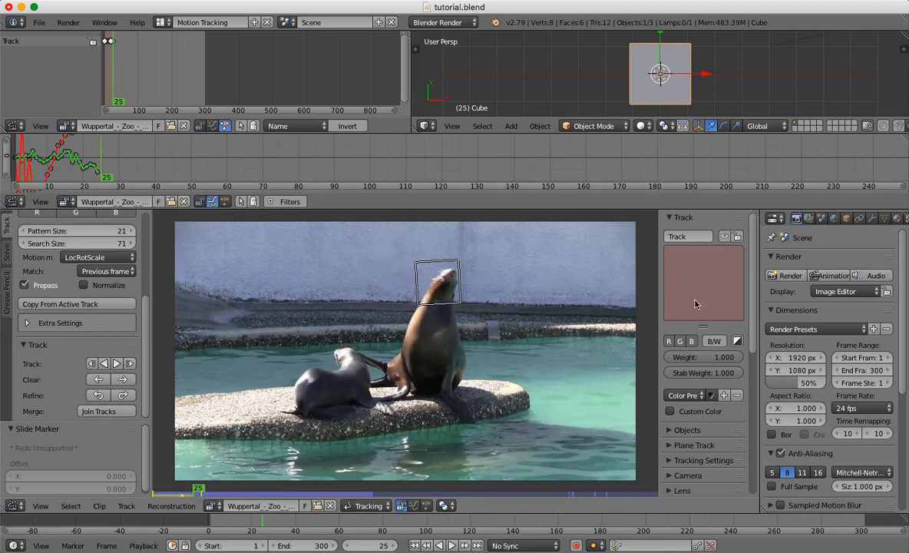
{"action": "mouse_move", "coordinate": [706, 295]}
{"action": "left_mouse_down"}
{"action": "mouse_move", "coordinate": [691, 292]}
{"action": "mouse_move", "coordinate": [707, 297]}
{"action": "left_mouse_up"}
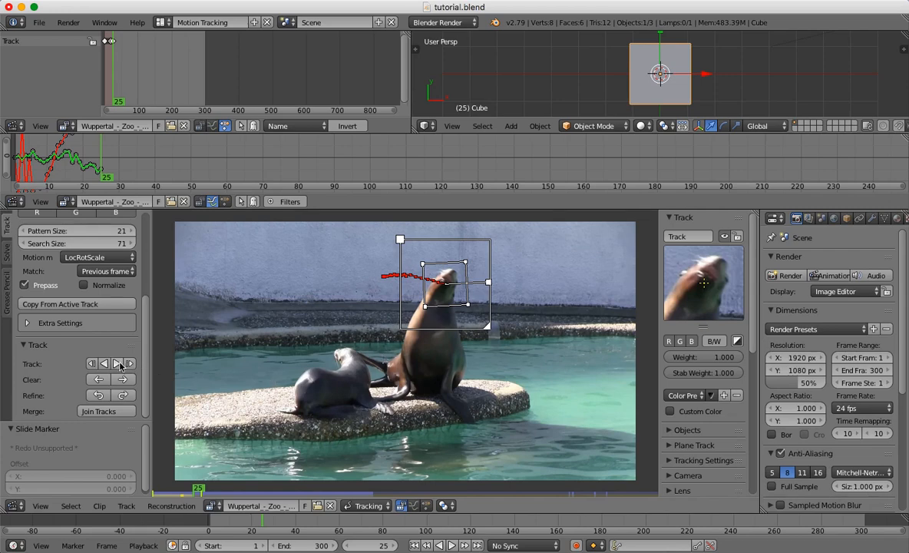
{"action": "left_click", "coordinate": [117, 364]}
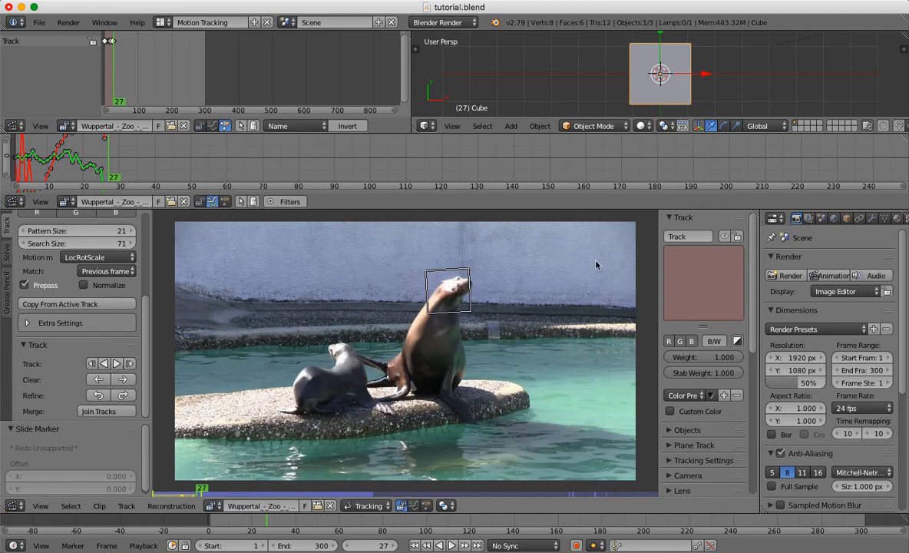
Compare frames 26 and 27, realign the marker with the head at frame 27, and track forward.
{"action": "key", "text": "Left"}
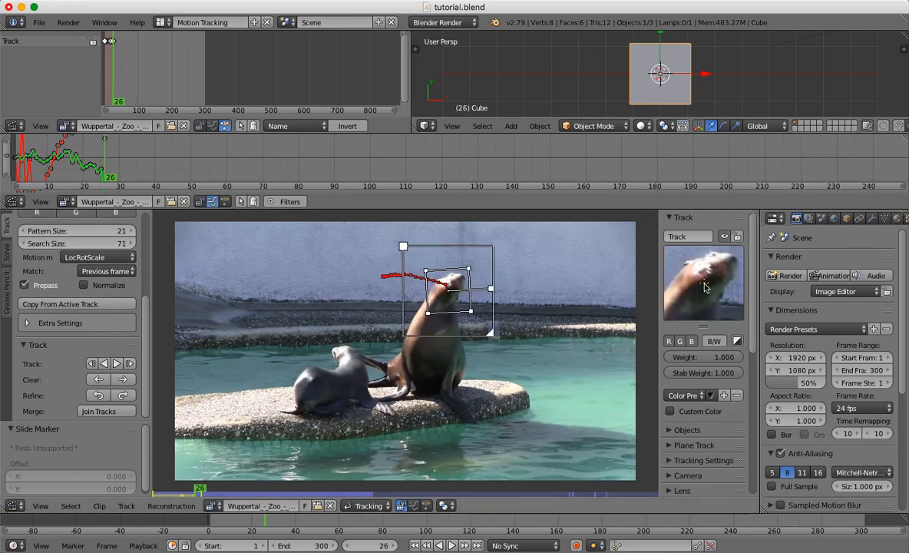
{"action": "key", "text": "Right"}
{"action": "left_click_drag", "start_coordinate": [705, 283], "coordinate": [693, 275]}
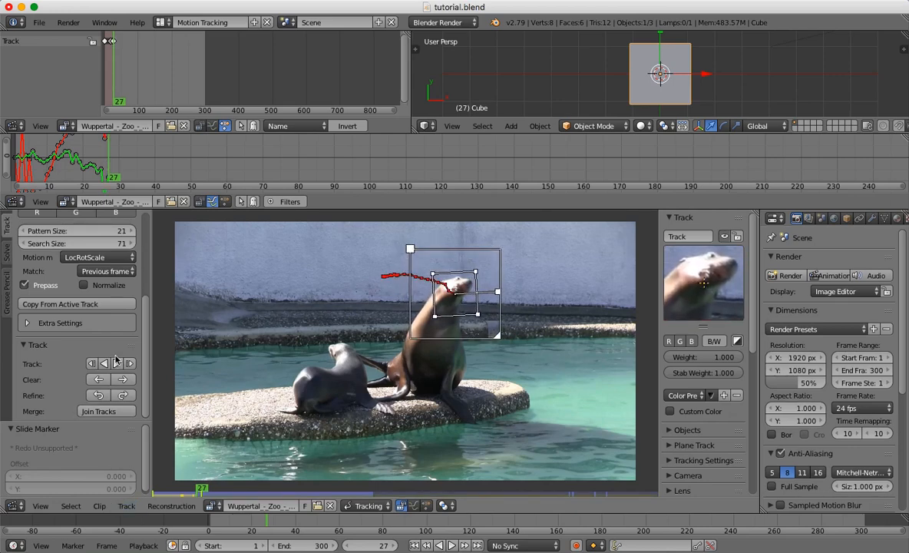
{"action": "left_click", "coordinate": [116, 363]}
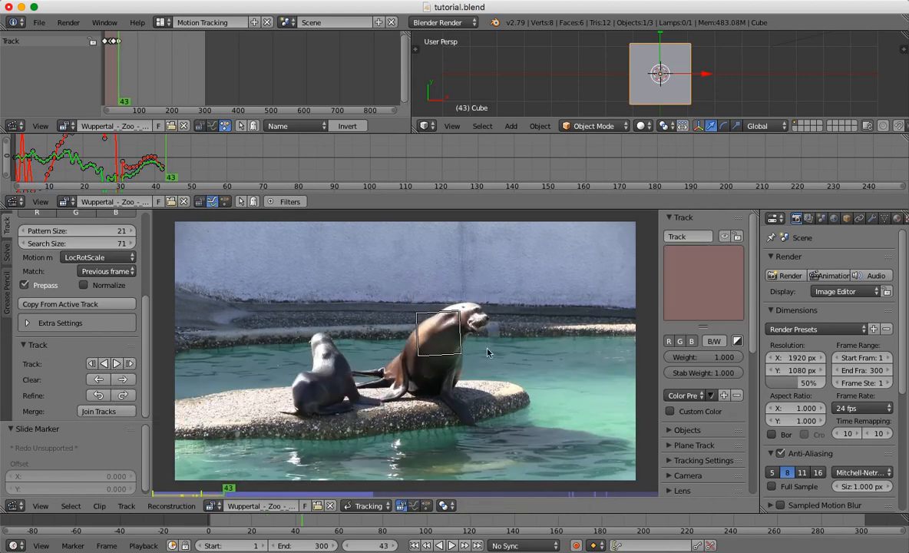
Step back through the newly tracked frames to frame 29, checking the marker's fit on the head.
{"action": "key", "text": "Left"}
{"action": "key", "text": "Left"}
{"action": "key", "text": "Left"}
{"action": "key", "text": "Left"}
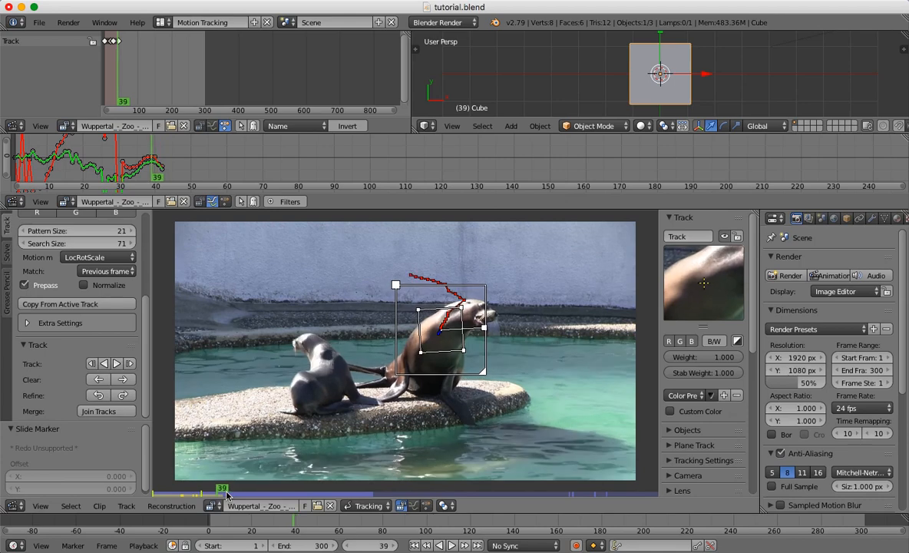
{"action": "key", "text": "Left"}
{"action": "key", "text": "Left"}
{"action": "key", "text": "Left"}
{"action": "key", "text": "Left"}
{"action": "key", "text": "Left"}
{"action": "key", "text": "Left"}
{"action": "key", "text": "Left"}
{"action": "key", "text": "Left"}
{"action": "key", "text": "Left"}
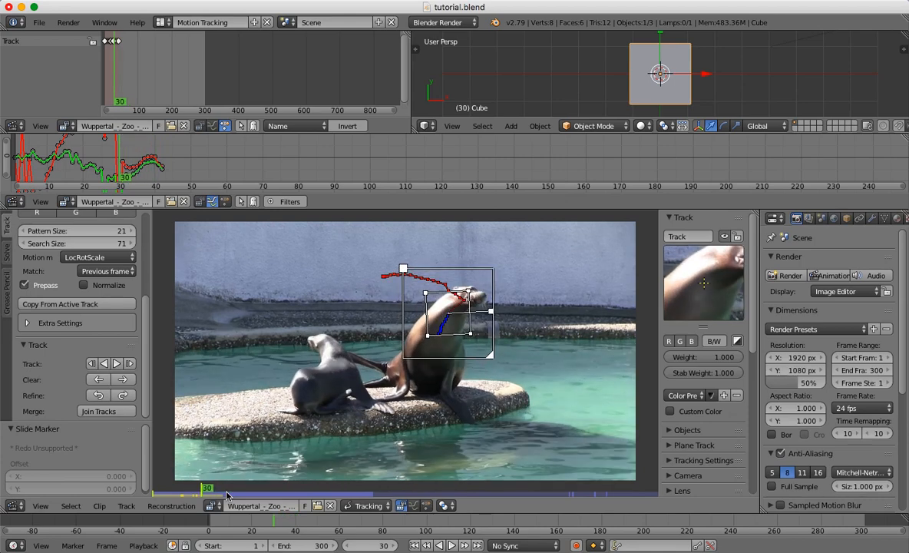
{"action": "key", "text": "Left"}
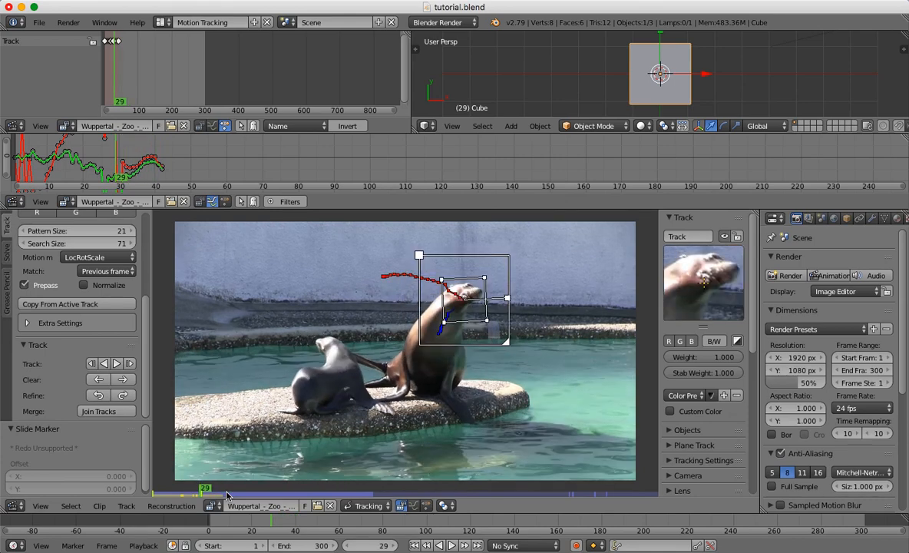
Compare the marker's position on the sea lion between frames 29 and 30 repeatedly.
{"action": "key", "text": "Right"}
{"action": "key", "text": "Left"}
{"action": "key", "text": "Right"}
{"action": "key", "text": "Left"}
{"action": "key", "text": "Right"}
{"action": "key", "text": "Left"}
{"action": "key", "text": "Right"}
{"action": "key", "text": "Left"}
{"action": "key", "text": "Right"}
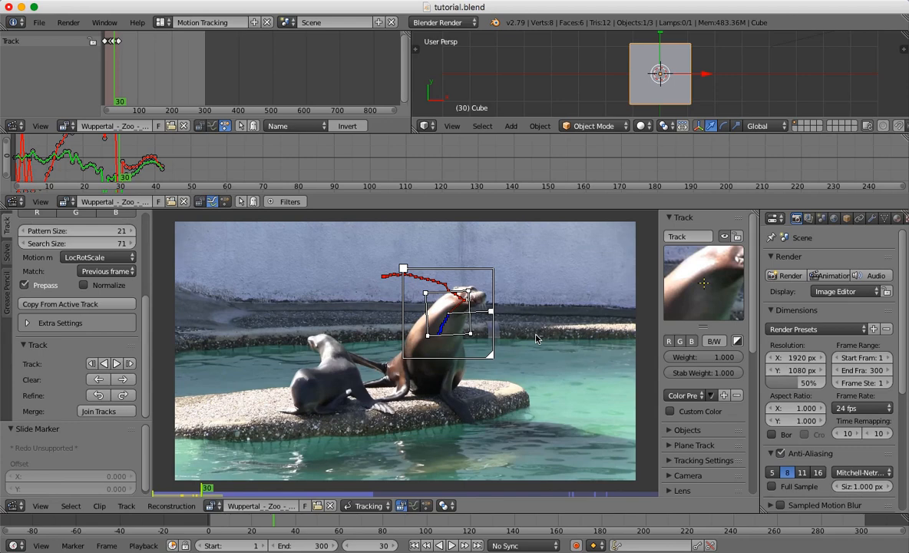
{"action": "key", "text": "Left"}
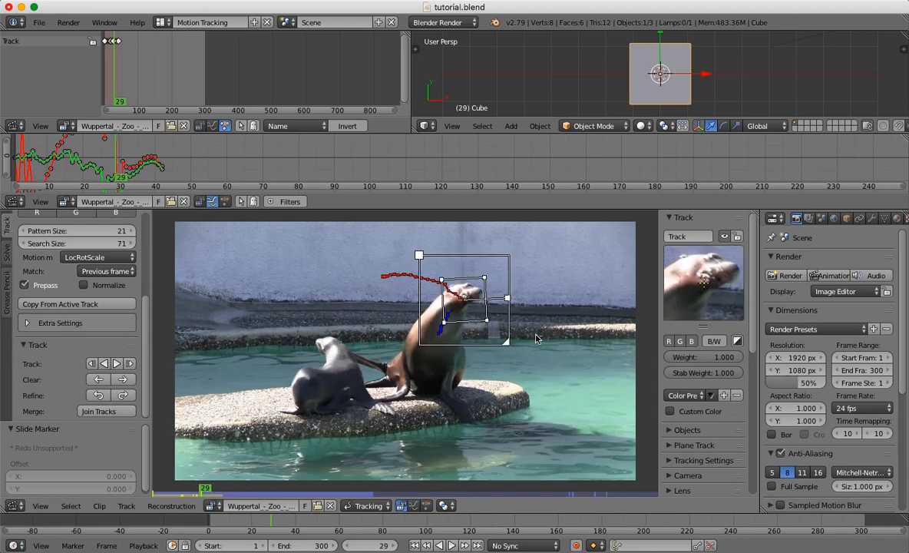
{"action": "key", "text": "Right"}
{"action": "key", "text": "Left"}
{"action": "key", "text": "Right"}
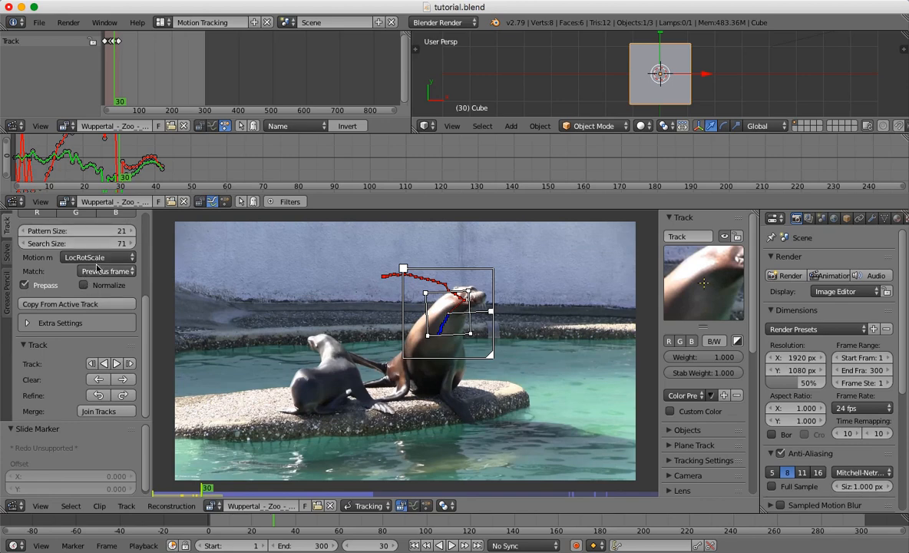
Clear the head track after frame 29, and extend it one frame with the marker realigned at frame 30.
{"action": "key", "text": "Left"}
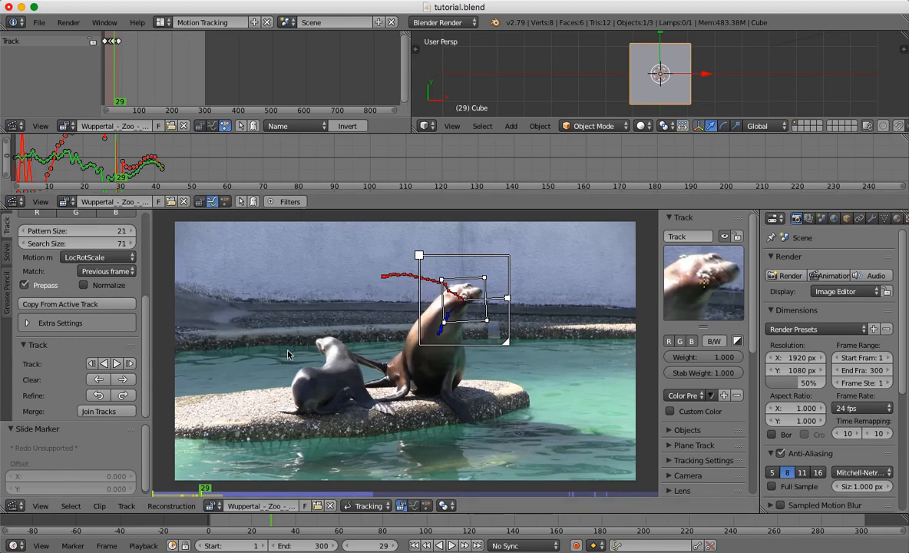
{"action": "left_click", "coordinate": [124, 379]}
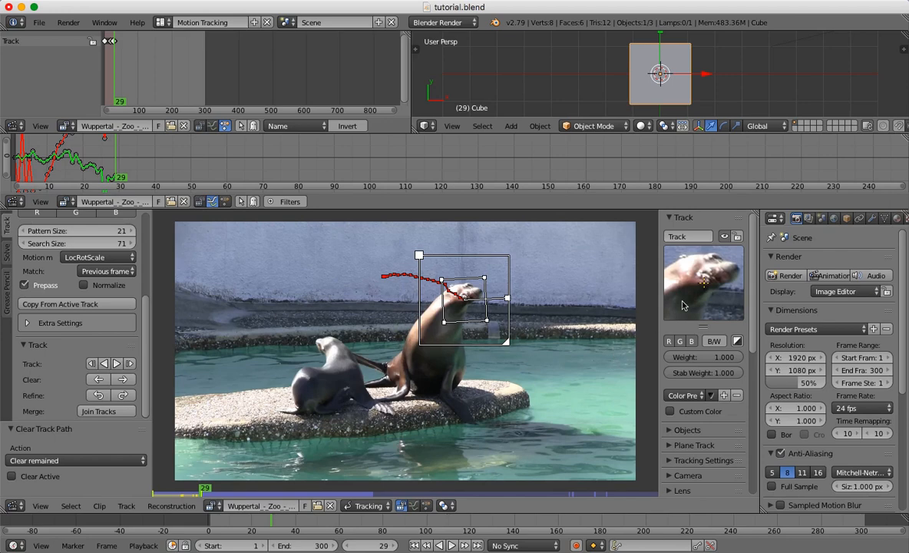
{"action": "key", "text": "alt+Right"}
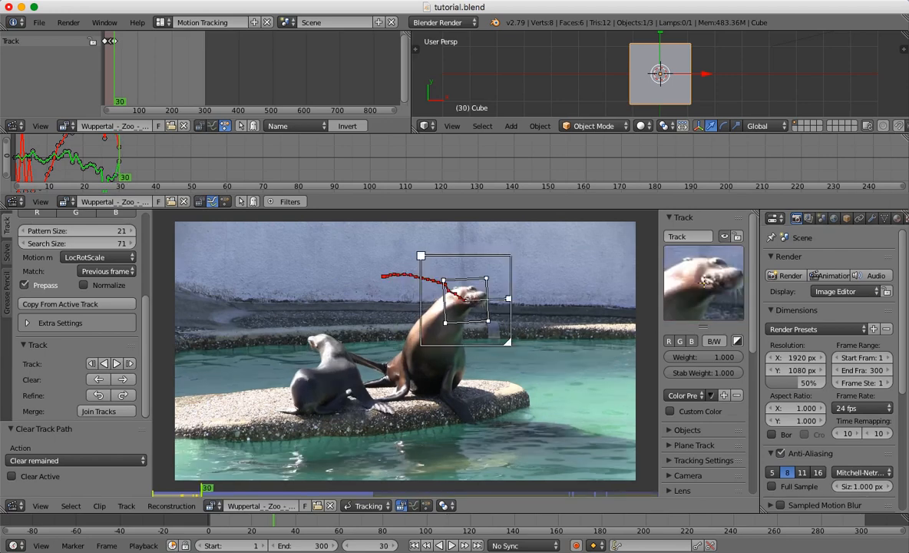
{"action": "left_click_drag", "start_coordinate": [703, 283], "coordinate": [705, 311]}
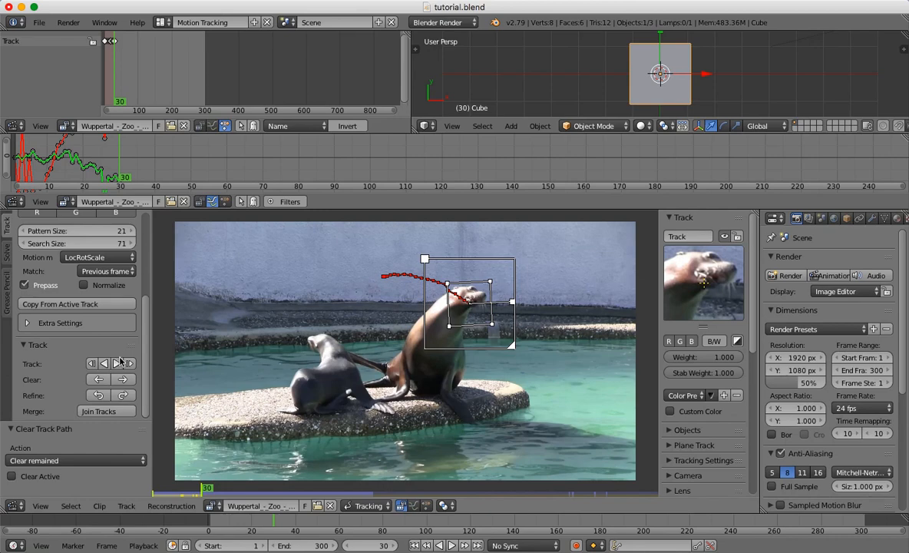
Track the head forward from frame 30, realign the marker with the head at frame 33, and resume forward tracking.
{"action": "left_click", "coordinate": [118, 364]}
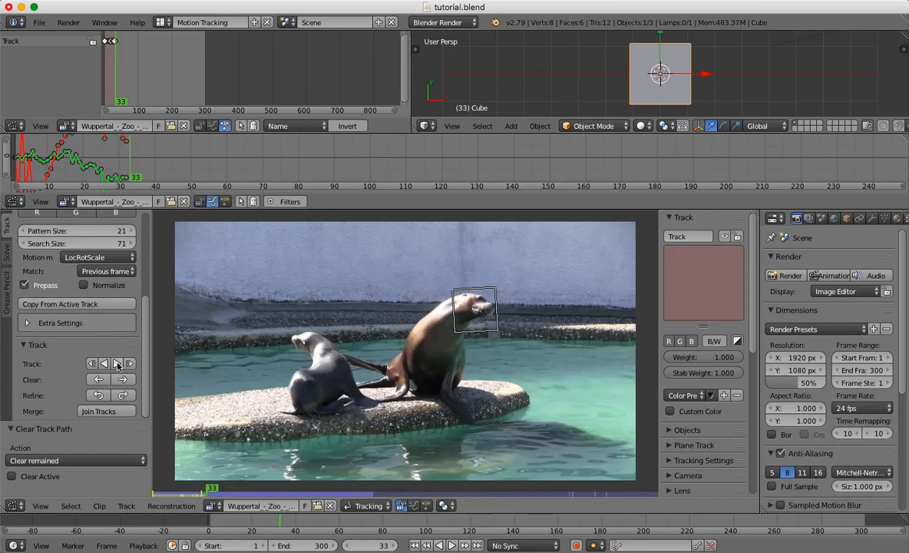
{"action": "key", "text": "Left"}
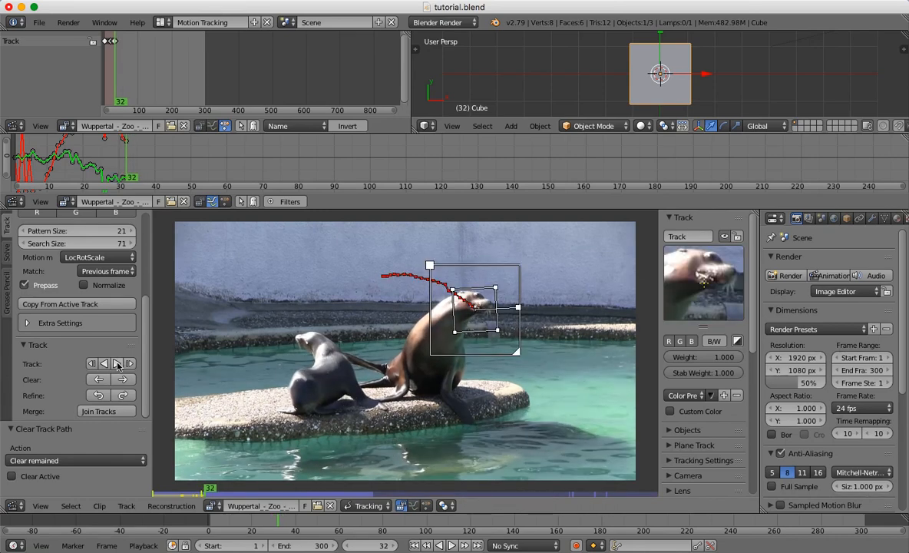
{"action": "key", "text": "Right"}
{"action": "left_click_drag", "start_coordinate": [726, 295], "coordinate": [676, 276]}
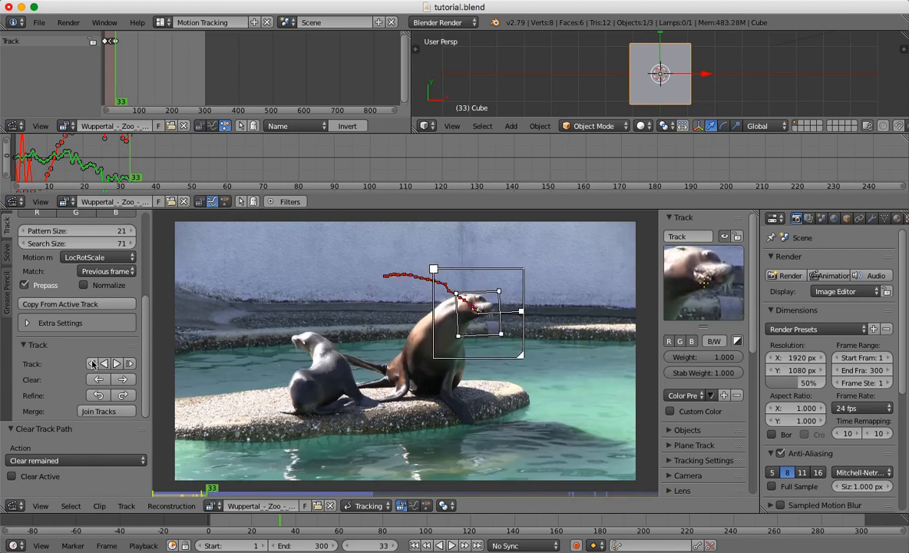
{"action": "left_click", "coordinate": [119, 366]}
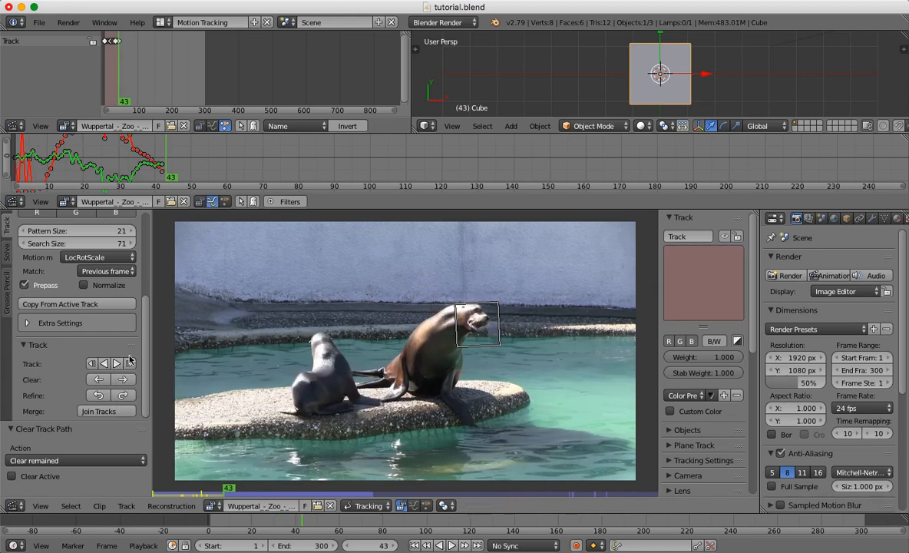
{"action": "mouse_move", "coordinate": [148, 344]}
{"action": "left_mouse_down"}
{"action": "mouse_move", "coordinate": [152, 271]}
{"action": "mouse_move", "coordinate": [153, 420]}
{"action": "left_mouse_up"}
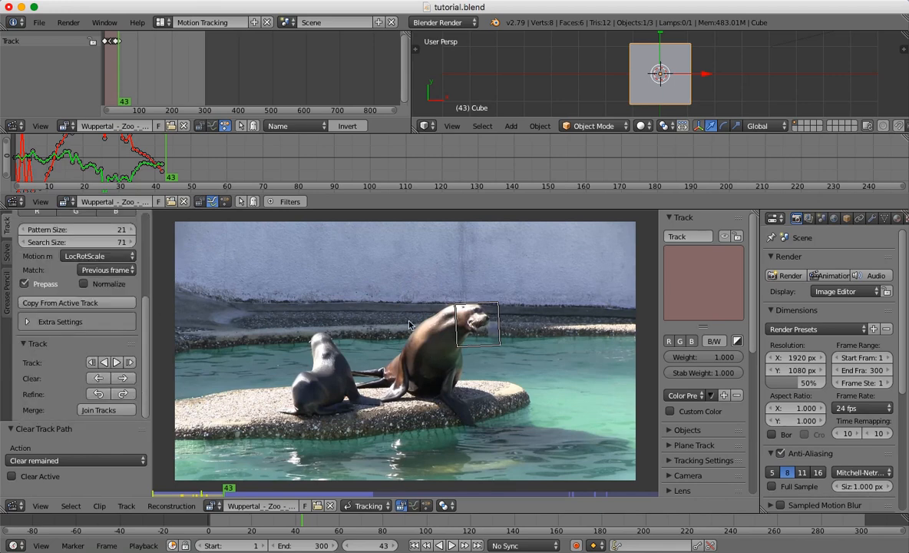
Step back through the tracked frames as far as frame 19, checking how well the marker follows the head.
{"action": "key", "text": "Left"}
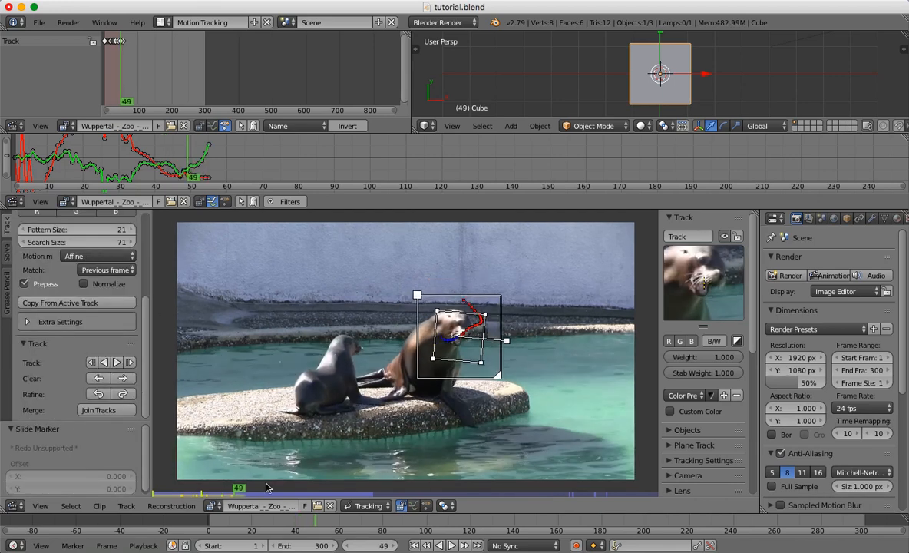
{"action": "key", "text": "Left"}
{"action": "key", "text": "Left"}
{"action": "key", "text": "Left"}
{"action": "key", "text": "Left"}
{"action": "key", "text": "Left"}
{"action": "key", "text": "Left"}
{"action": "key", "text": "Left"}
{"action": "key", "text": "Left"}
{"action": "key", "text": "Left"}
{"action": "key", "text": "Left"}
{"action": "key", "text": "Left"}
{"action": "key", "text": "Left"}
{"action": "key", "text": "Left"}
{"action": "key", "text": "Left"}
{"action": "key", "text": "Left"}
{"action": "key", "text": "Left"}
{"action": "key", "text": "Left"}
{"action": "key", "text": "Left"}
{"action": "key", "text": "Left"}
{"action": "key", "text": "Left"}
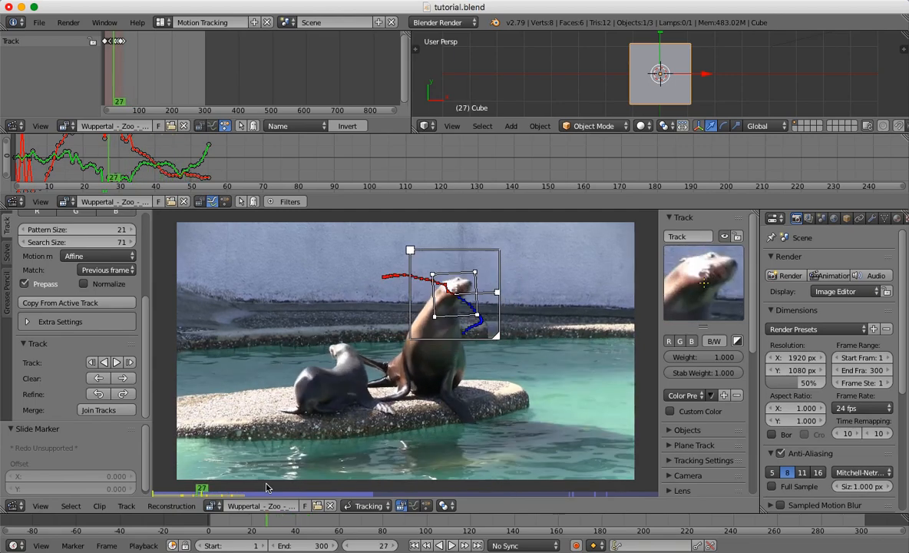
{"action": "key", "text": "Left"}
{"action": "key", "text": "Left"}
{"action": "key", "text": "Left"}
{"action": "key", "text": "Left"}
{"action": "key", "text": "Left"}
{"action": "key", "text": "Left"}
{"action": "key", "text": "Left"}
{"action": "key", "text": "Left"}
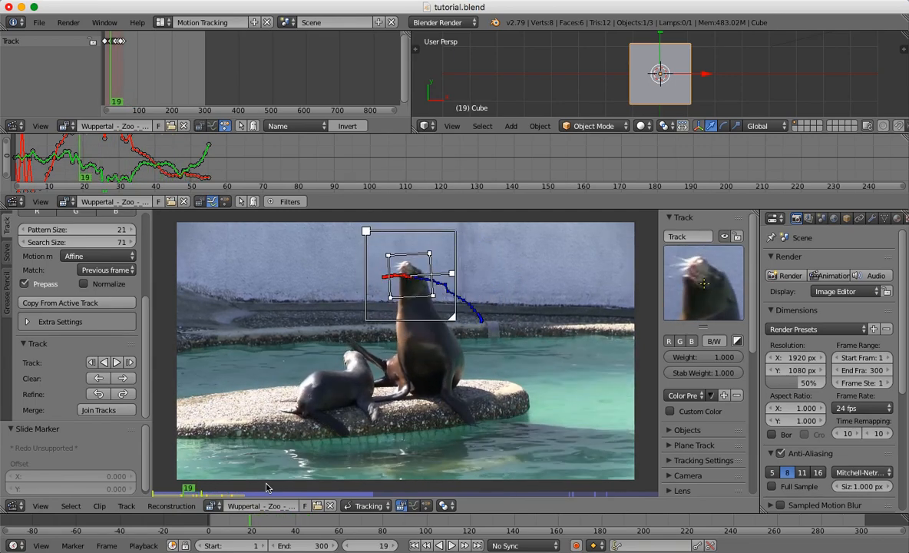
{"action": "key", "text": "Left"}
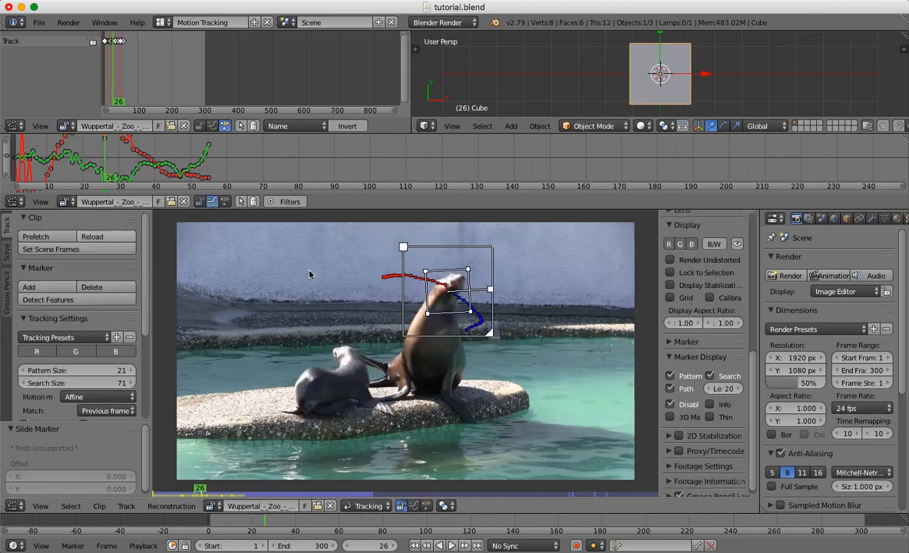
Delete the head track and add a new marker on the sea lion's head at frame 26.
{"action": "key", "text": "x"}
{"action": "left_click", "coordinate": [455, 312]}
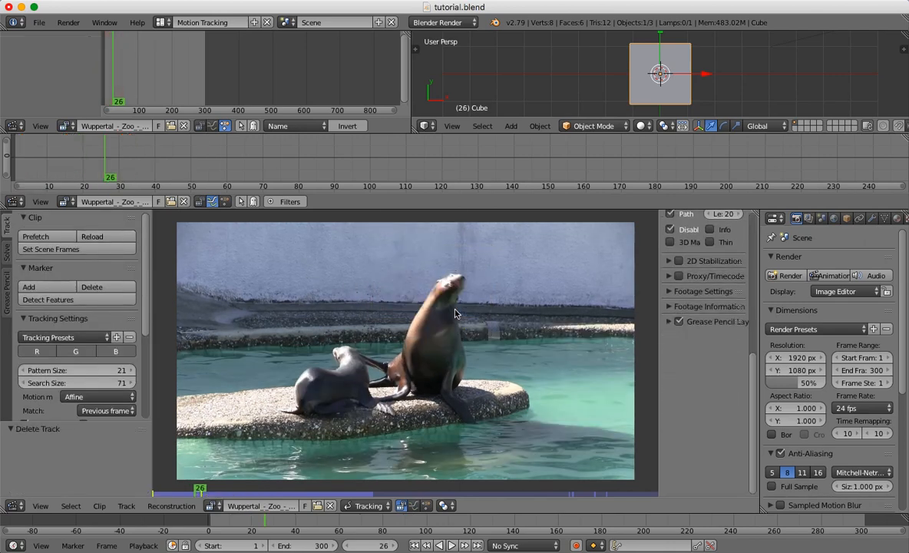
{"action": "left_click", "coordinate": [46, 286]}
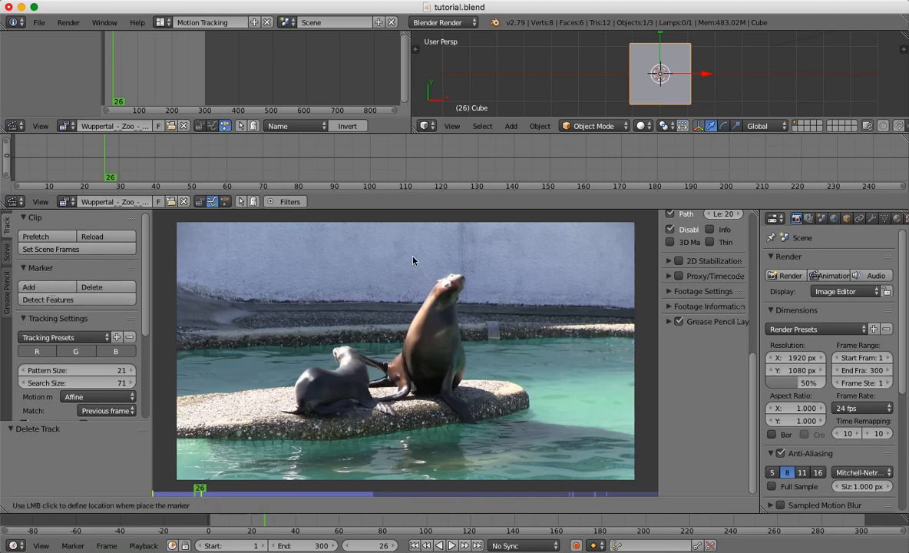
{"action": "left_click", "coordinate": [449, 290]}
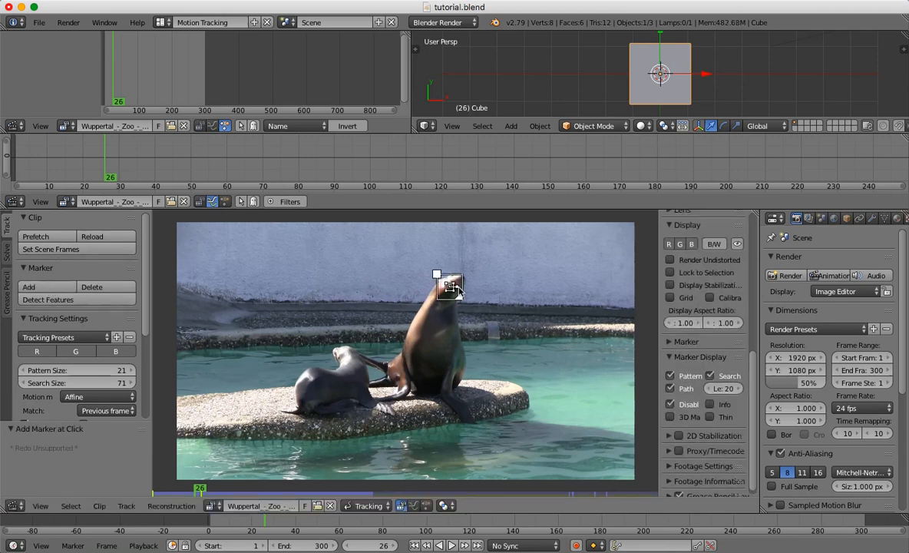
Enlarge the new marker's search and pattern areas, tilt the pattern to match the head, and track backwards from frame 26.
{"action": "left_click_drag", "start_coordinate": [436, 274], "coordinate": [422, 259]}
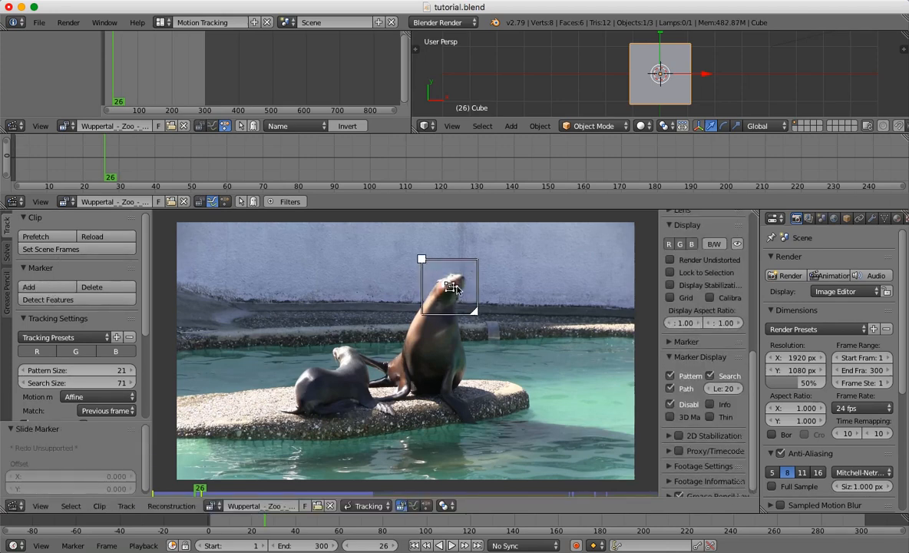
{"action": "left_click_drag", "start_coordinate": [466, 295], "coordinate": [487, 310]}
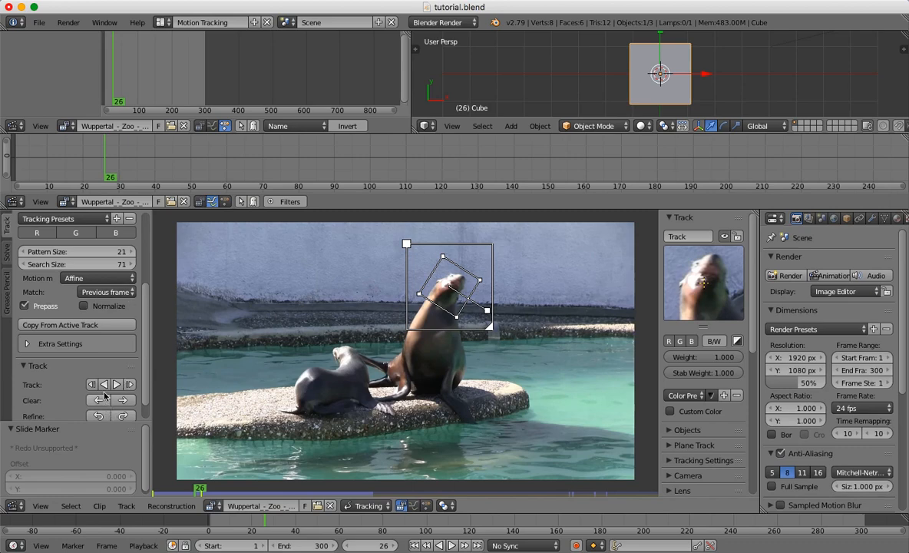
{"action": "left_click", "coordinate": [105, 385]}
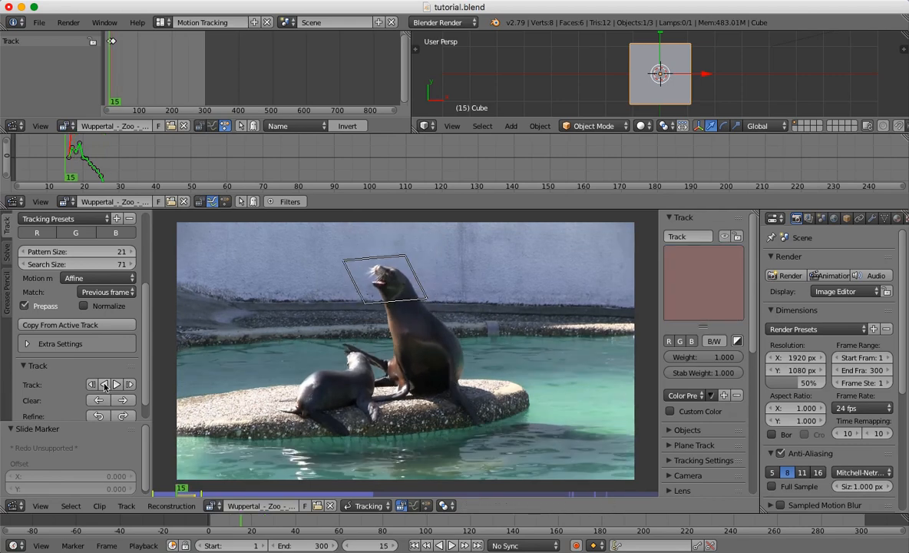
Step forward from frame 16 to frame 28, checking the new marker's fit on the head.
{"action": "key", "text": "Right"}
{"action": "key", "text": "Right"}
{"action": "key", "text": "Right"}
{"action": "key", "text": "Right"}
{"action": "key", "text": "Right"}
{"action": "key", "text": "Right"}
{"action": "key", "text": "Right"}
{"action": "key", "text": "Right"}
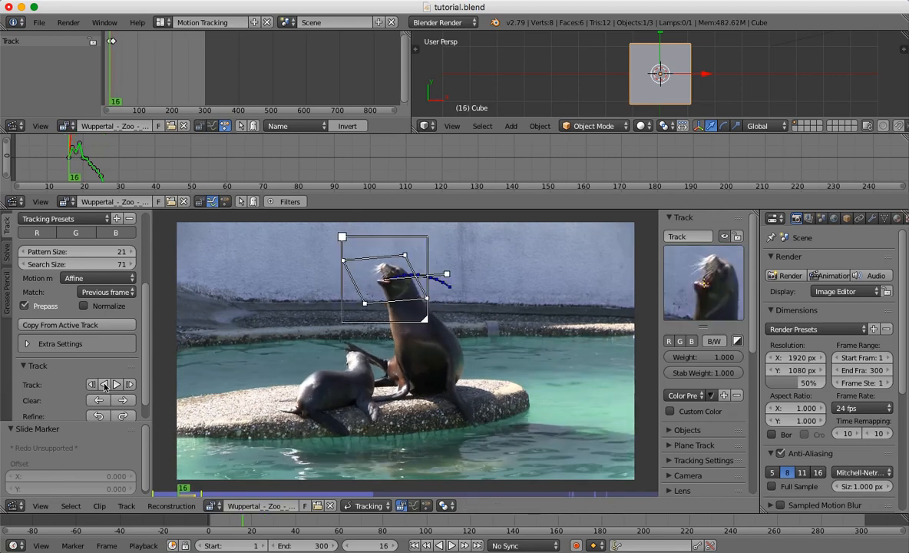
{"action": "key", "text": "Right"}
{"action": "key", "text": "Right"}
{"action": "key", "text": "Right"}
{"action": "key", "text": "Right"}
{"action": "key", "text": "Right"}
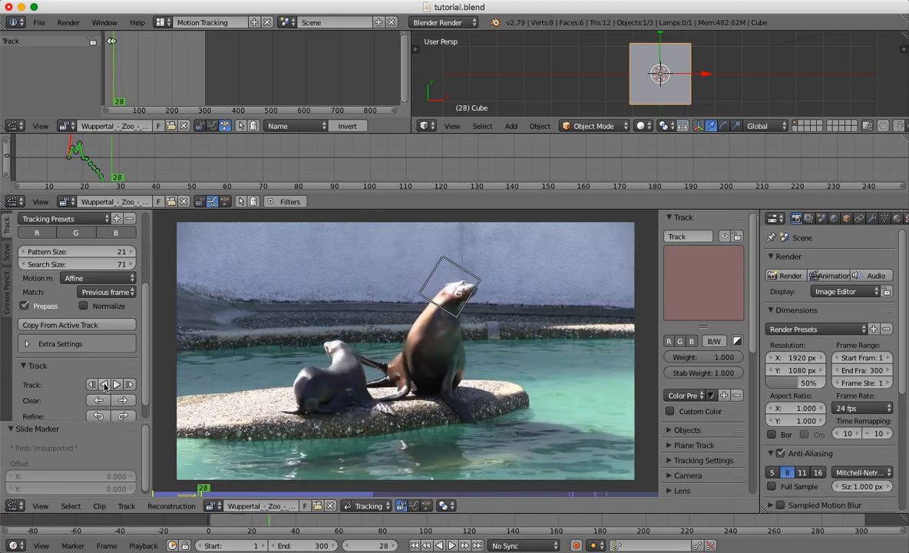
Return to frame 16, enlarge the marker's search area, and track the head backwards to frame 1.
{"action": "key", "text": "Left"}
{"action": "key", "text": "Left"}
{"action": "key", "text": "Left"}
{"action": "key", "text": "Left"}
{"action": "key", "text": "Left"}
{"action": "key", "text": "Left"}
{"action": "key", "text": "Left"}
{"action": "key", "text": "Left"}
{"action": "key", "text": "Left"}
{"action": "key", "text": "Left"}
{"action": "key", "text": "Left"}
{"action": "key", "text": "Left"}
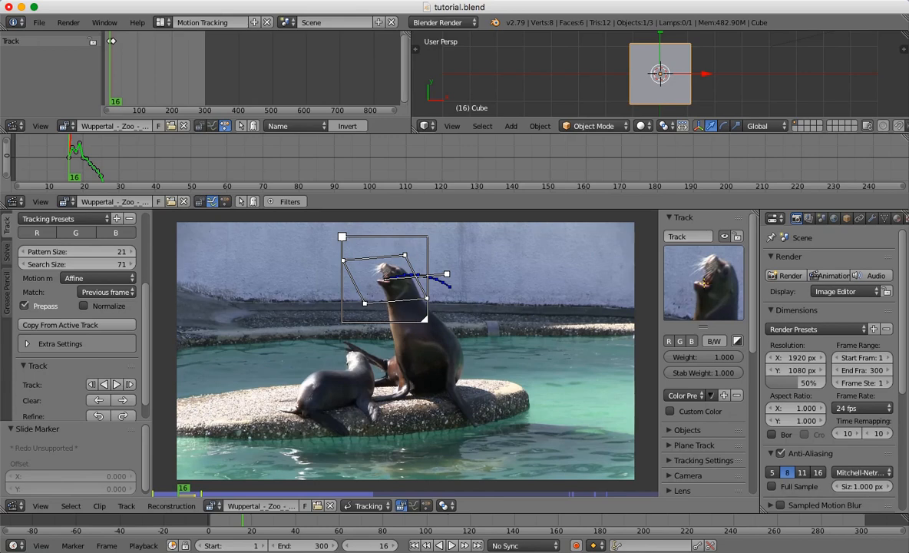
{"action": "left_click_drag", "start_coordinate": [424, 319], "coordinate": [437, 331]}
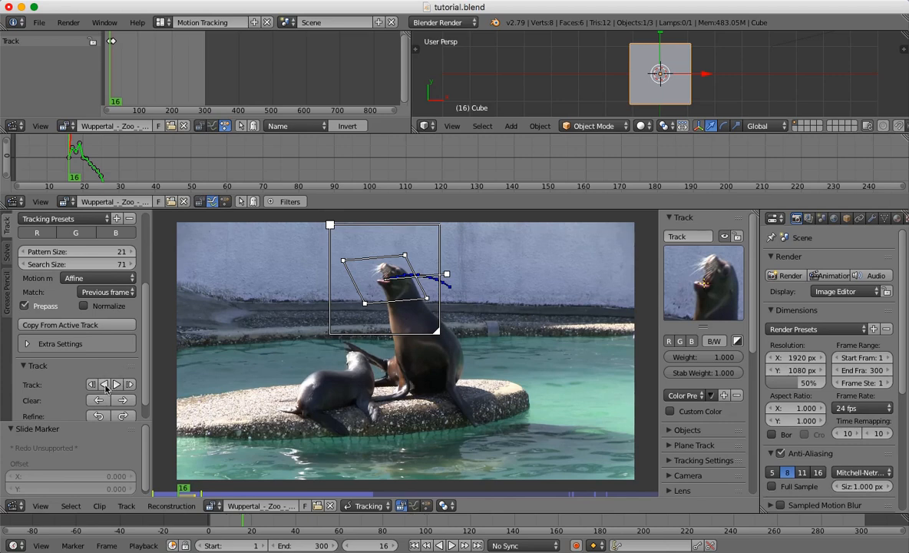
{"action": "left_click", "coordinate": [105, 386]}
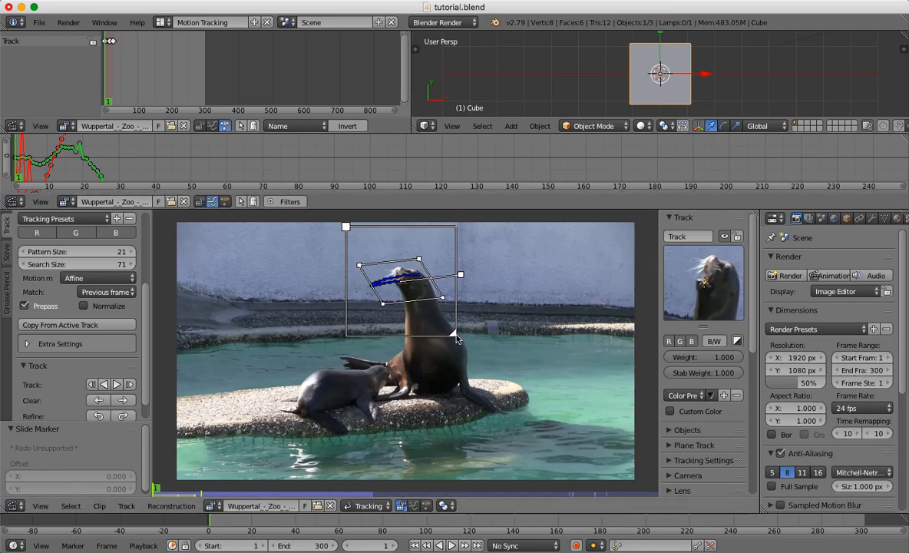
Track the head forward from frame 26, enlarge the search area at frame 31, and resume forward tracking.
{"action": "left_click", "coordinate": [196, 493]}
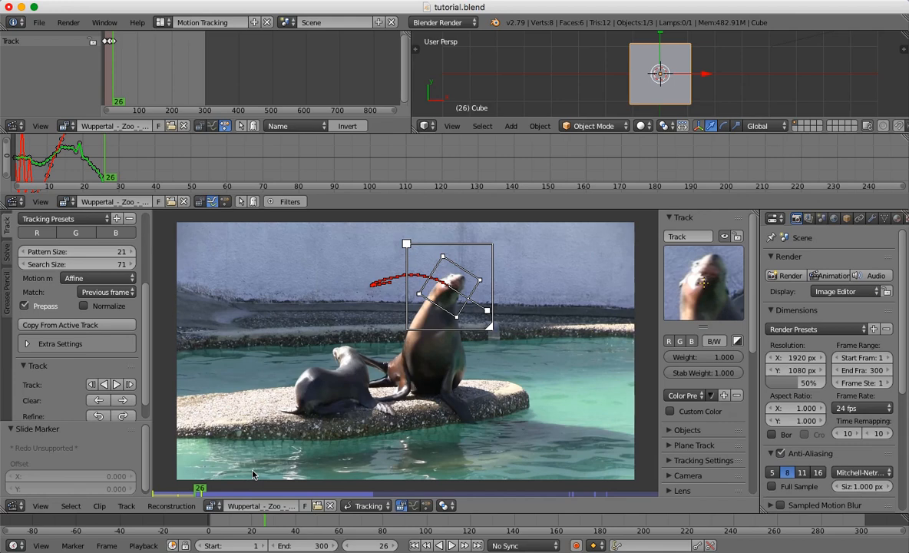
{"action": "left_click", "coordinate": [117, 385]}
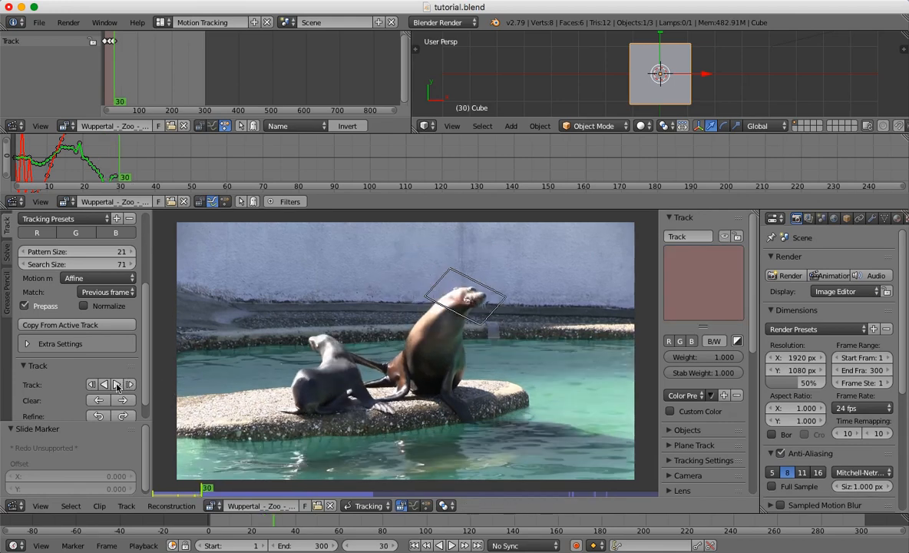
{"action": "key", "text": "Left"}
{"action": "key", "text": "Right"}
{"action": "key", "text": "Left"}
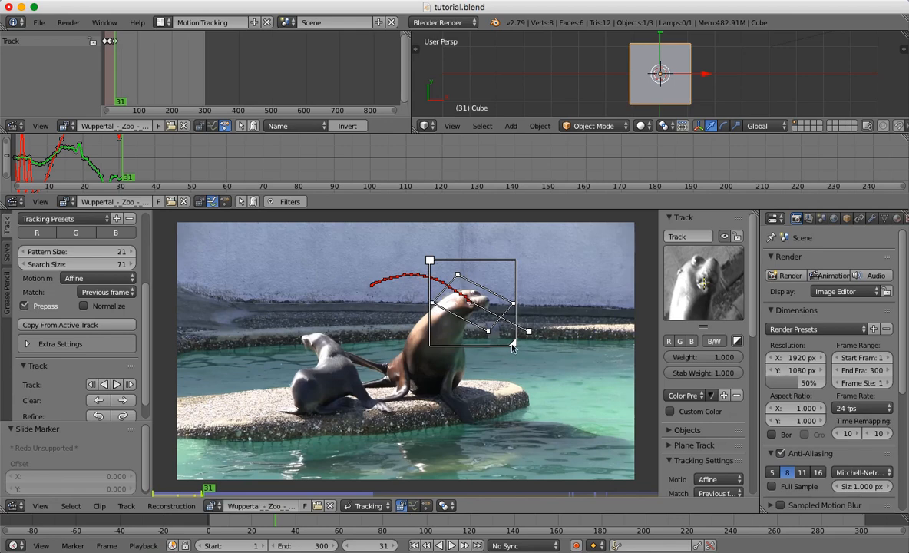
{"action": "left_click_drag", "start_coordinate": [513, 348], "coordinate": [530, 361]}
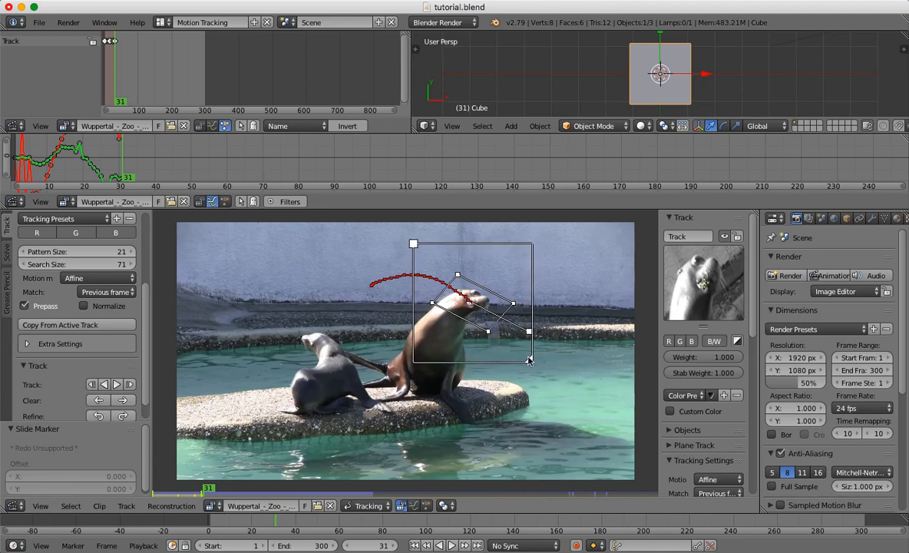
{"action": "left_click", "coordinate": [117, 384]}
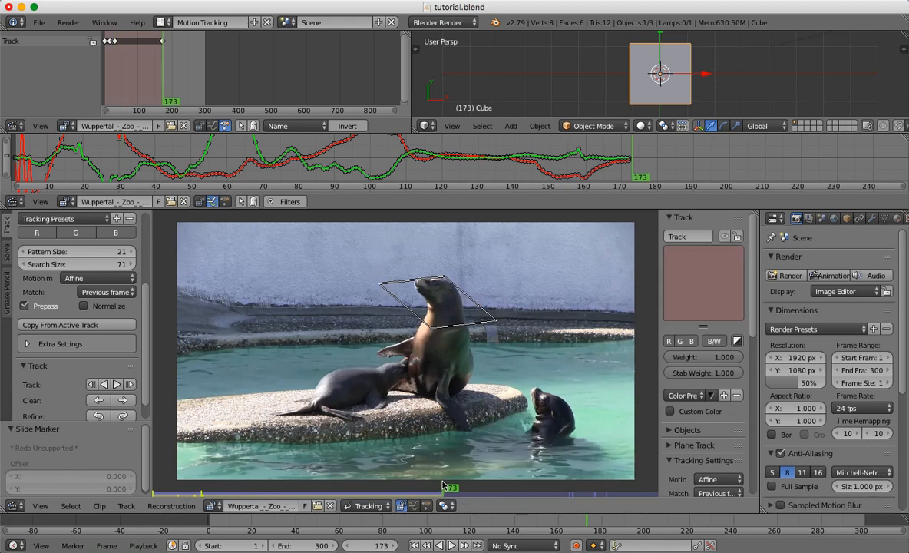
Enlarge the marker's search area at frame 172 and continue tracking the head forward.
{"action": "key", "text": "Left"}
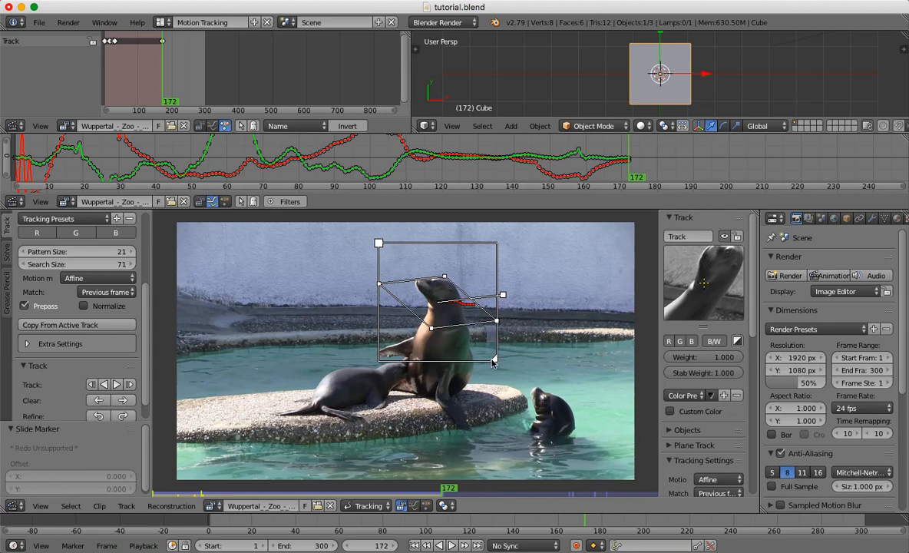
{"action": "left_click_drag", "start_coordinate": [496, 359], "coordinate": [524, 388]}
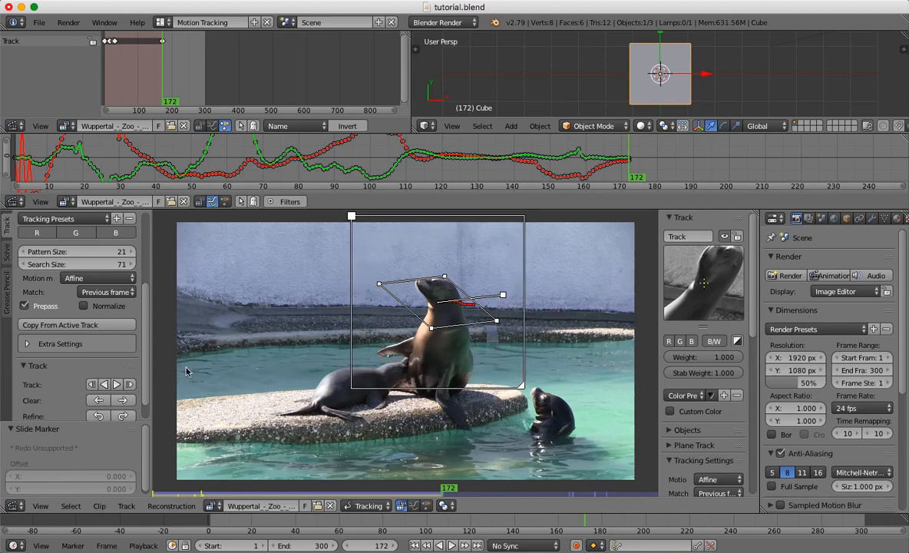
{"action": "left_click", "coordinate": [116, 385]}
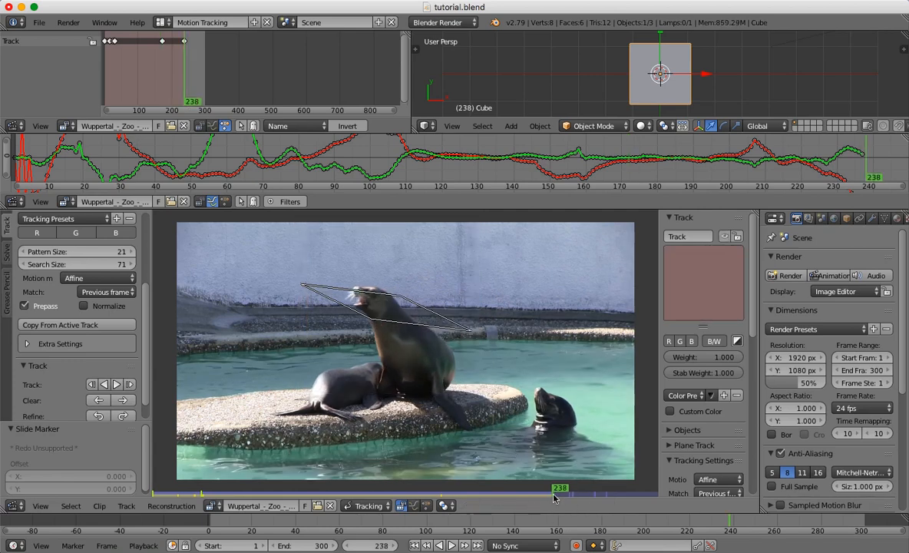
Play back and scrub through the tracked clip to examine how the marker follows the sea lion's head.
{"action": "mouse_move", "coordinate": [552, 496]}
{"action": "left_mouse_down"}
{"action": "mouse_move", "coordinate": [384, 506]}
{"action": "mouse_move", "coordinate": [349, 487]}
{"action": "mouse_move", "coordinate": [313, 523]}
{"action": "mouse_move", "coordinate": [260, 523]}
{"action": "left_mouse_up"}
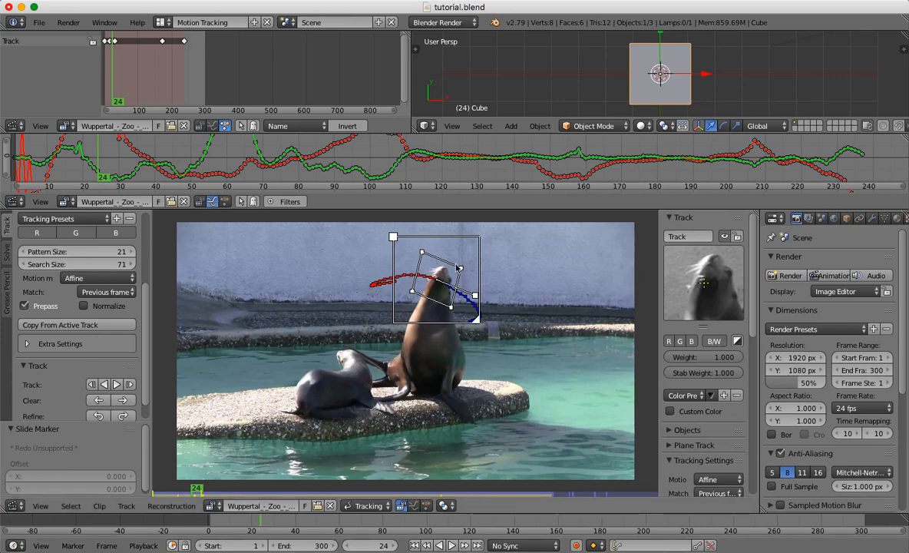
{"action": "key", "text": "ctrl+t"}
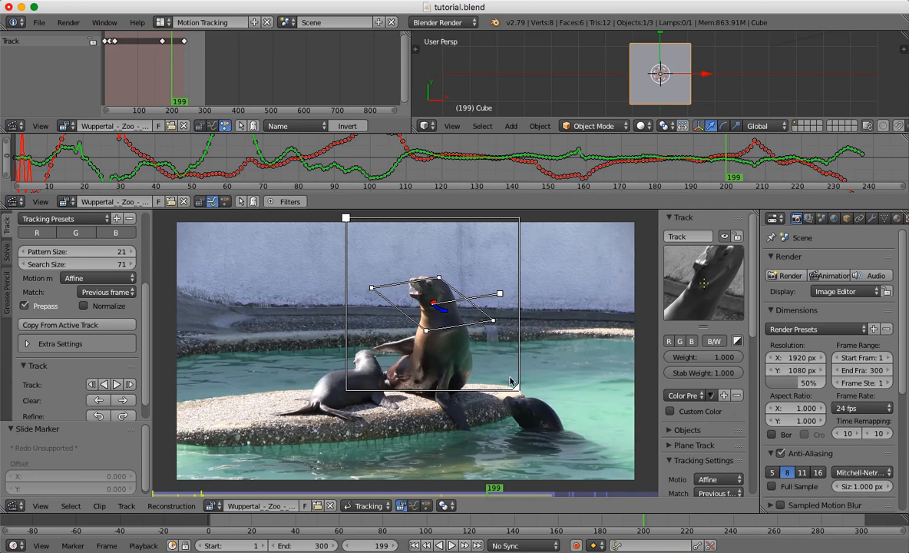
{"action": "left_click_drag", "start_coordinate": [524, 523], "coordinate": [314, 525]}
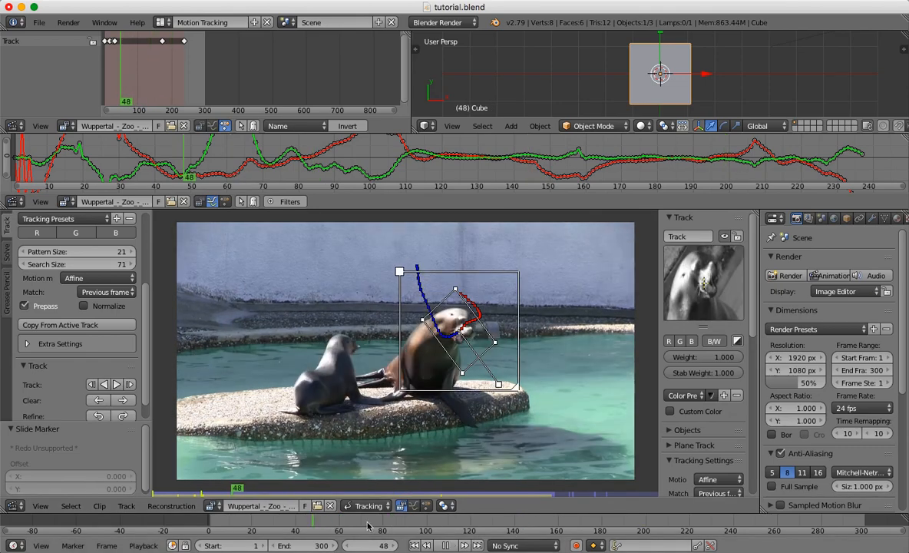
{"action": "left_click_drag", "start_coordinate": [429, 529], "coordinate": [481, 526]}
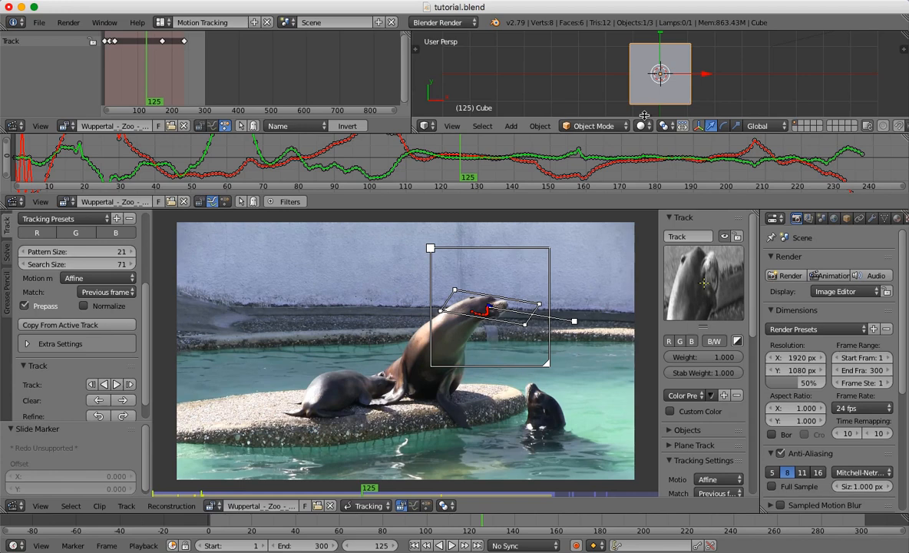
Enlarge the 3D viewport over the tracking curve area and orbit it to show the cube and camera from the side.
{"action": "left_click_drag", "start_coordinate": [643, 133], "coordinate": [643, 188]}
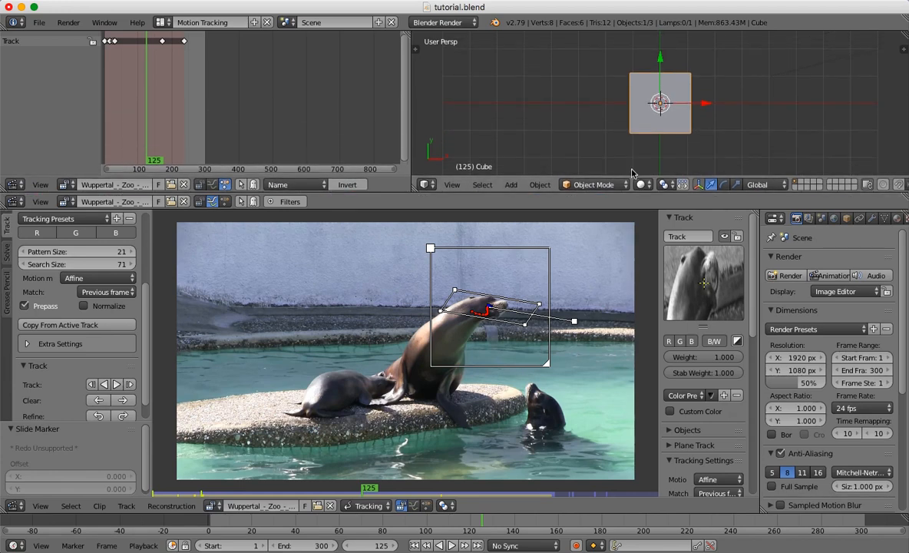
{"action": "left_click_drag", "start_coordinate": [633, 193], "coordinate": [631, 237]}
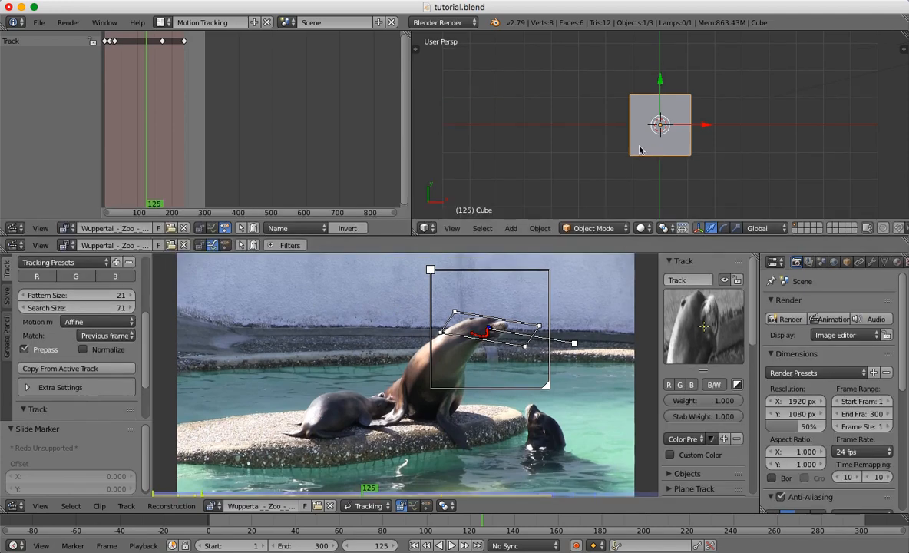
{"action": "middle_click_drag", "start_coordinate": [640, 149], "coordinate": [638, 62]}
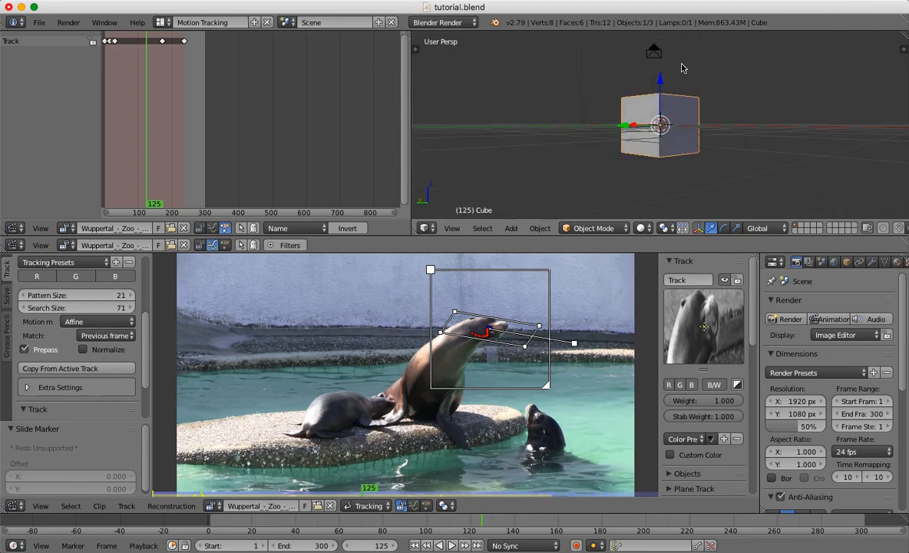
Delete the default cube, camera and lamp from the 3D scene.
{"action": "scroll", "coordinate": [648, 49], "scroll_direction": "down", "scroll_amount": 5}
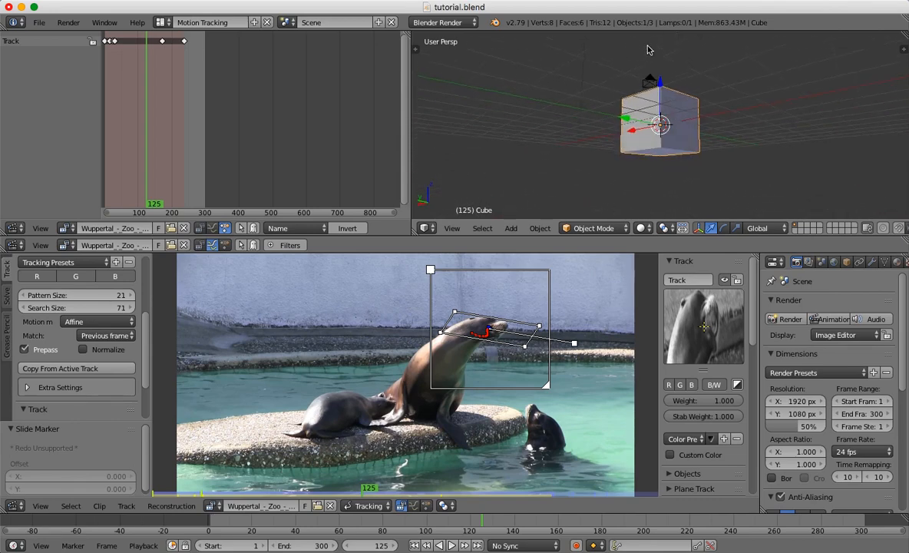
{"action": "scroll", "coordinate": [648, 50], "scroll_direction": "up", "scroll_amount": 5}
{"action": "scroll", "coordinate": [649, 49], "scroll_direction": "down", "scroll_amount": 3}
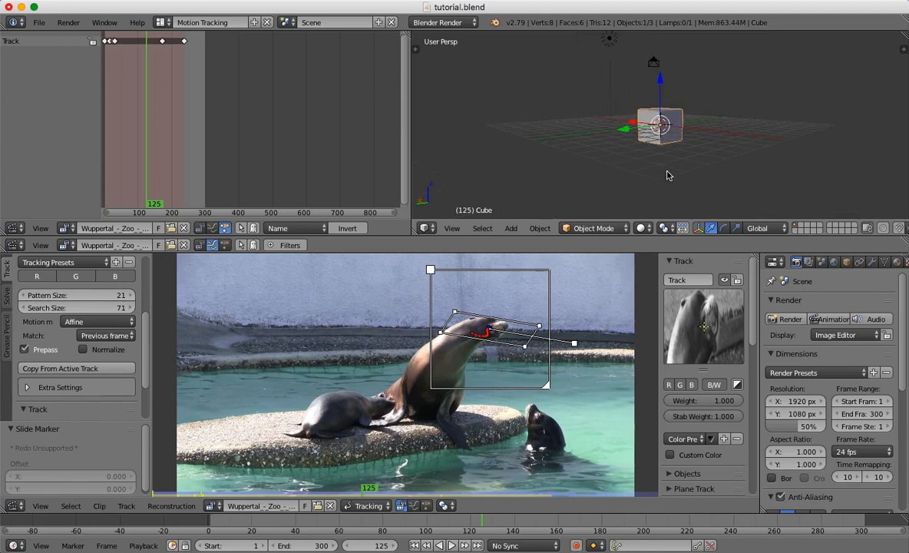
{"action": "scroll", "coordinate": [666, 175], "scroll_direction": "down", "scroll_amount": 1}
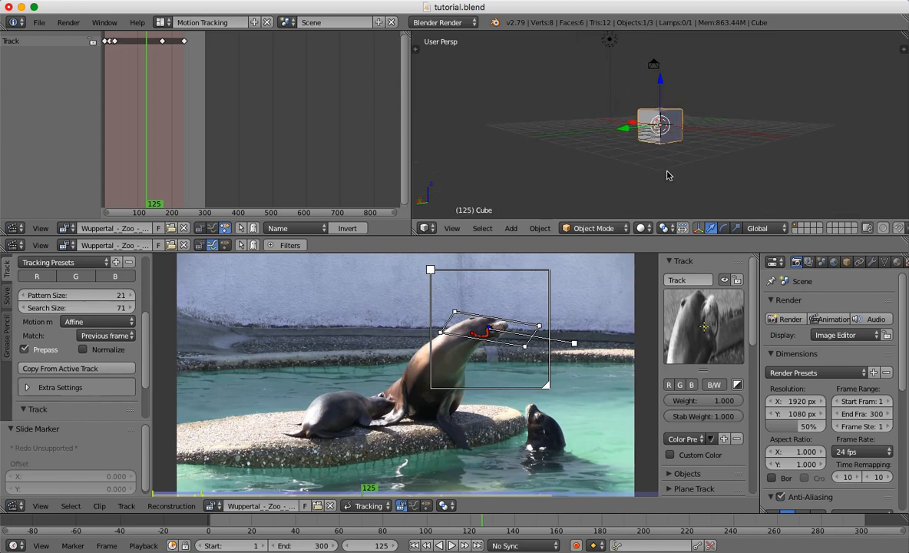
{"action": "key", "text": "x"}
{"action": "left_click", "coordinate": [665, 116]}
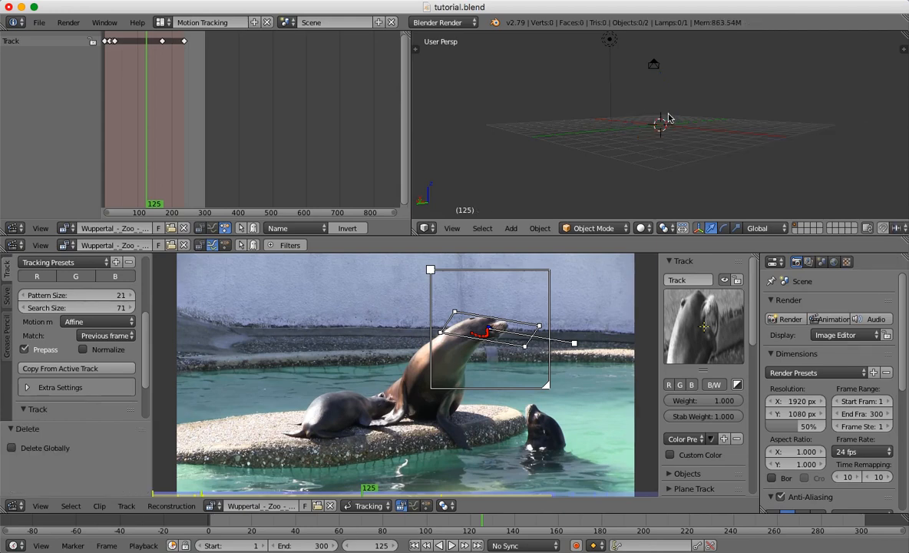
{"action": "right_click", "coordinate": [654, 65]}
{"action": "key", "text": "x"}
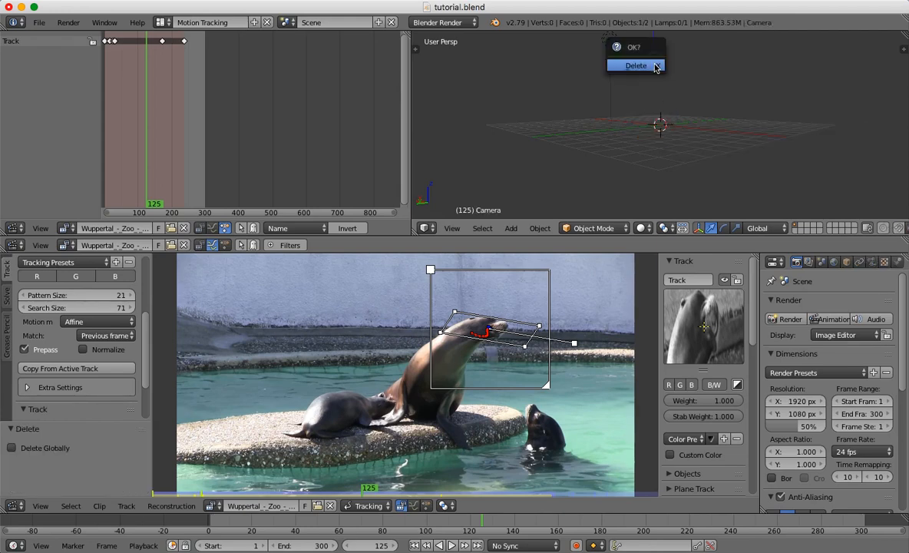
{"action": "left_click", "coordinate": [655, 68]}
{"action": "right_click", "coordinate": [609, 39]}
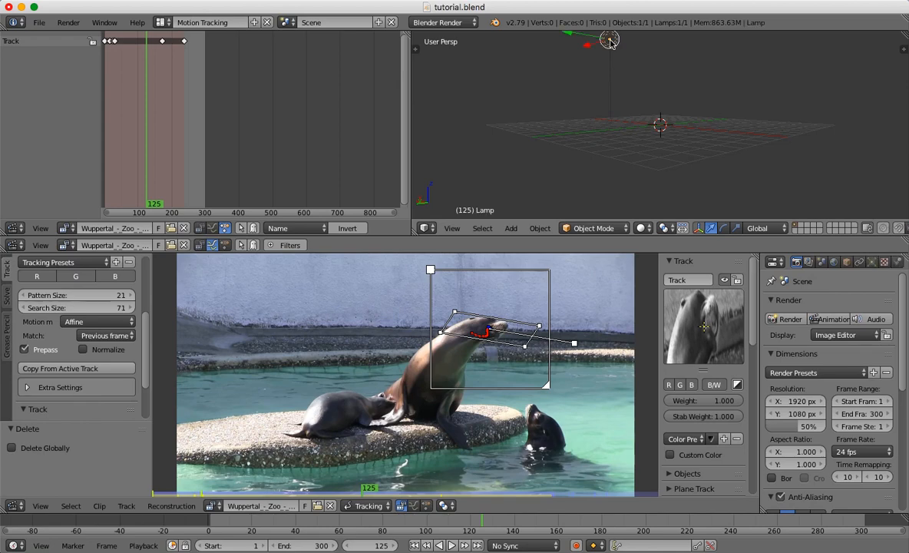
{"action": "key", "text": "x"}
{"action": "left_click", "coordinate": [611, 44]}
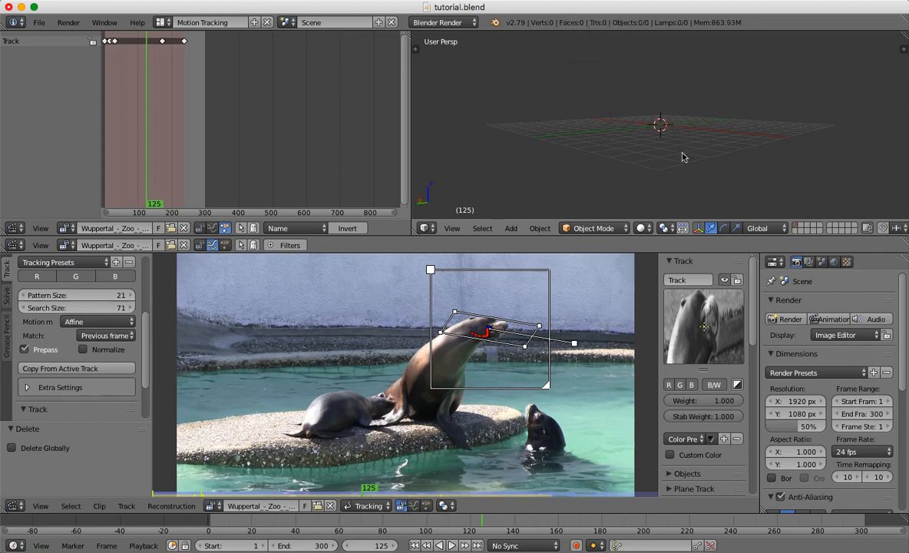
Switch the 3D view to the top view and add a new camera at the scene origin.
{"action": "scroll", "coordinate": [686, 165], "scroll_direction": "down", "scroll_amount": 3}
{"action": "scroll", "coordinate": [686, 165], "scroll_direction": "up", "scroll_amount": 5}
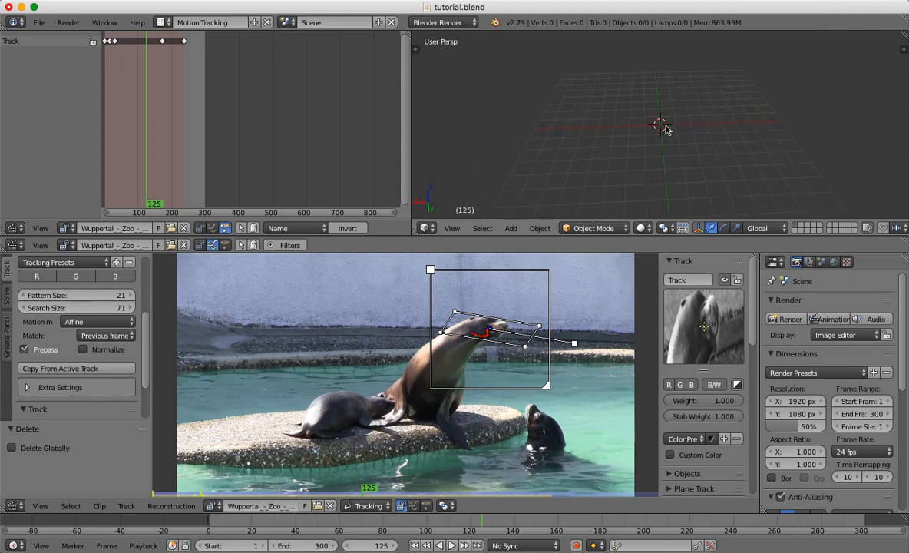
{"action": "left_click", "coordinate": [453, 228]}
{"action": "left_click", "coordinate": [469, 285]}
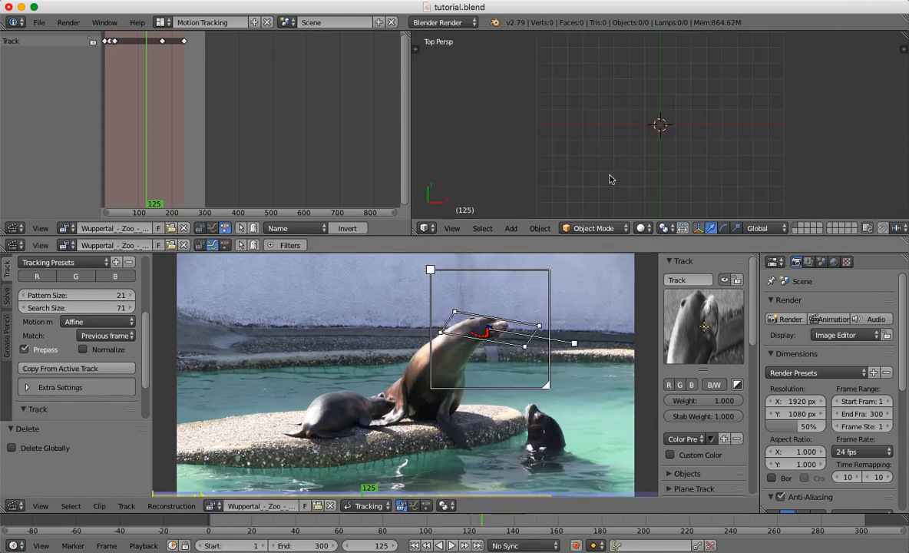
{"action": "key", "text": "shift+a"}
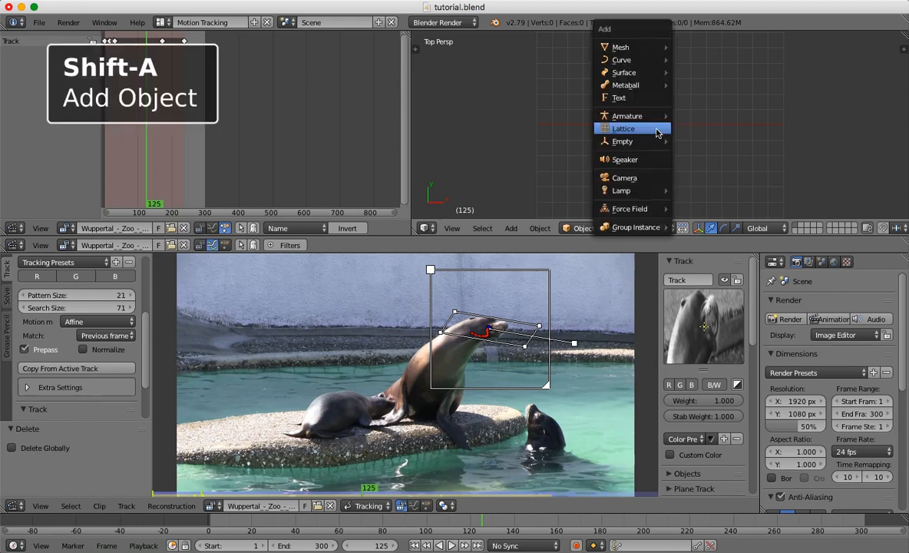
{"action": "left_click", "coordinate": [644, 179]}
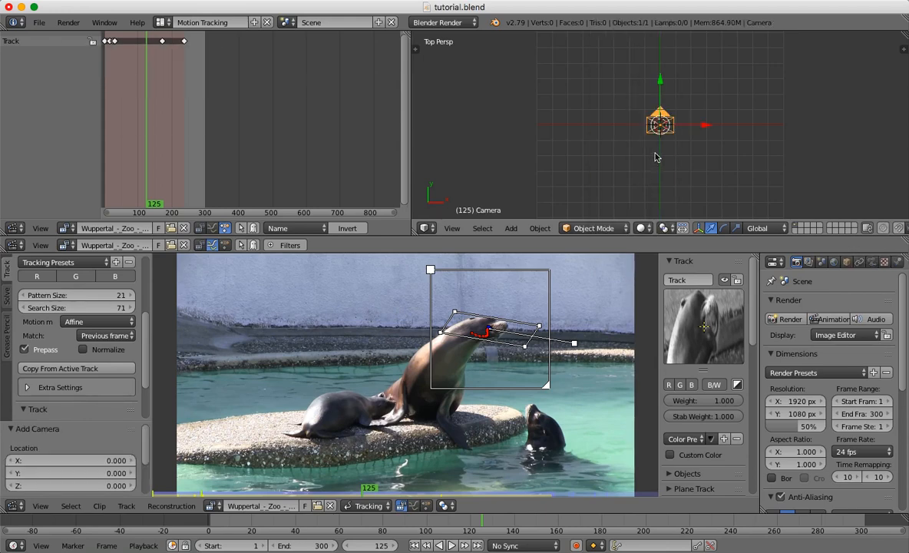
Raise the new camera about 4.86 units along the Z axis above the grid.
{"action": "scroll", "coordinate": [655, 157], "scroll_direction": "down", "scroll_amount": 10}
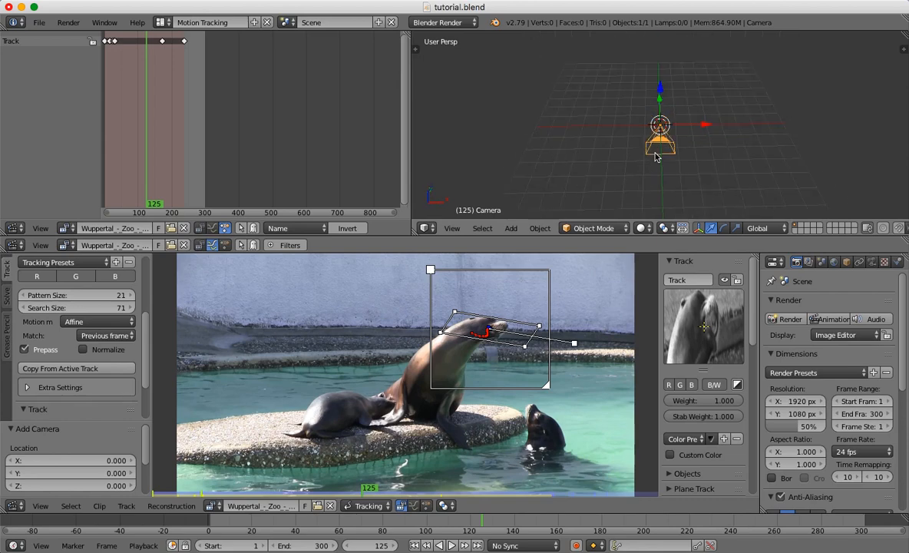
{"action": "scroll", "coordinate": [655, 158], "scroll_direction": "left", "scroll_amount": 5}
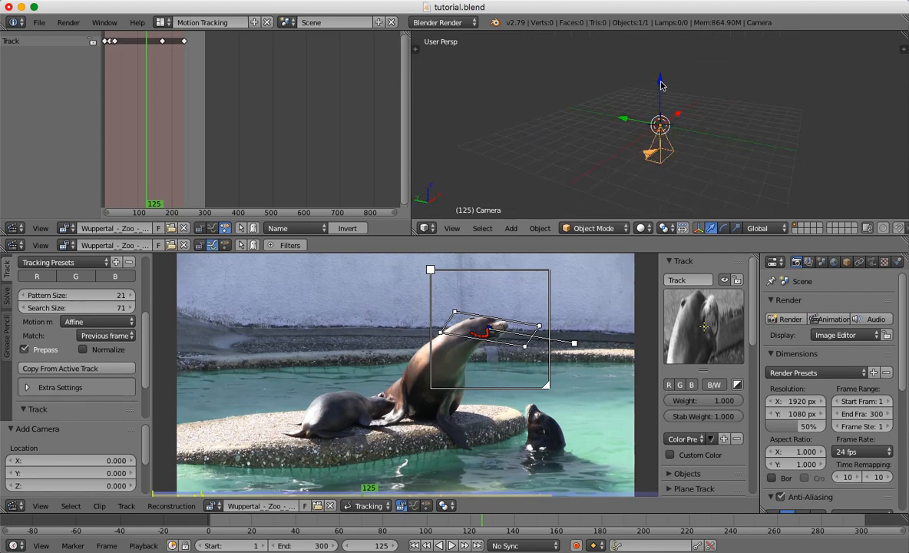
{"action": "left_click_drag", "start_coordinate": [661, 85], "coordinate": [659, 181]}
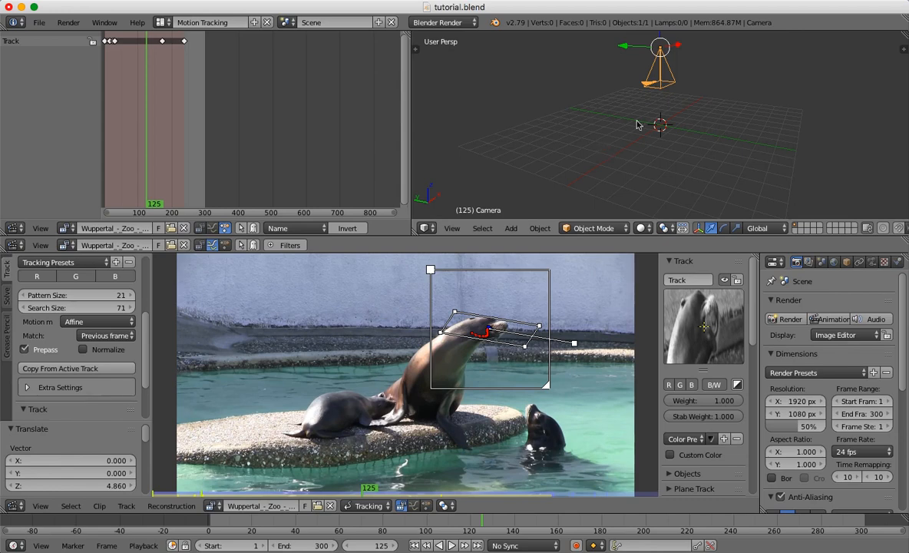
Return the 3D view to the top view and add a text object at the origin.
{"action": "left_click", "coordinate": [452, 228]}
{"action": "left_click", "coordinate": [461, 286]}
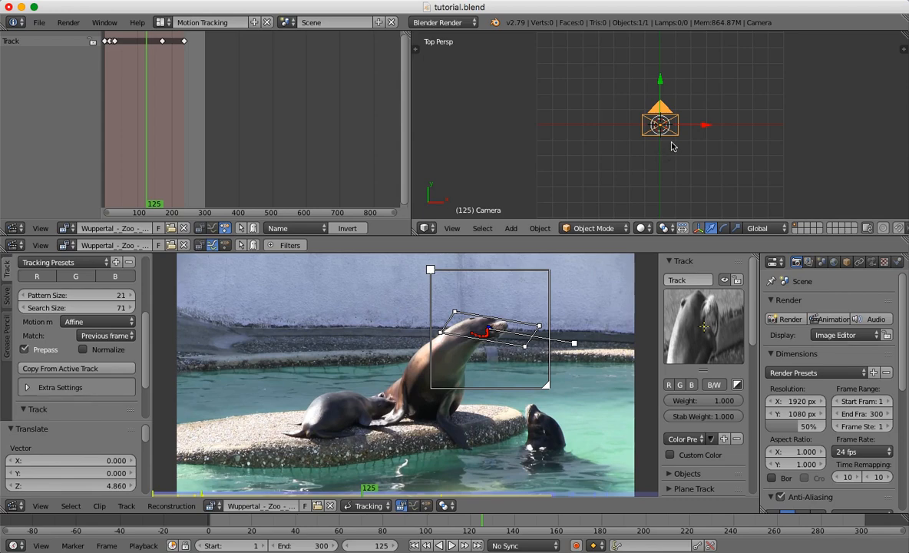
{"action": "key", "text": "shift+a"}
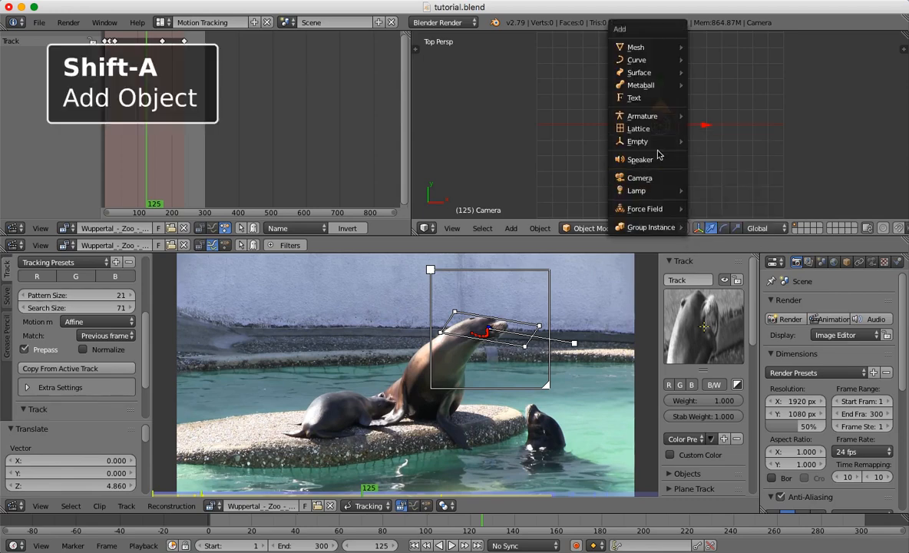
{"action": "left_click", "coordinate": [646, 100]}
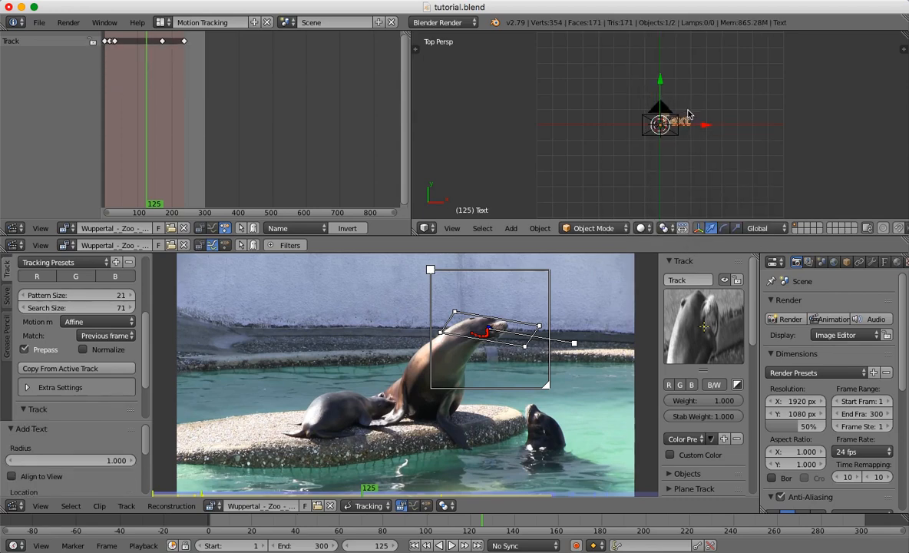
Replace the text object's default wording with "feeed me" in Edit Mode and return to Object Mode.
{"action": "scroll", "coordinate": [682, 128], "scroll_direction": "down", "scroll_amount": 5}
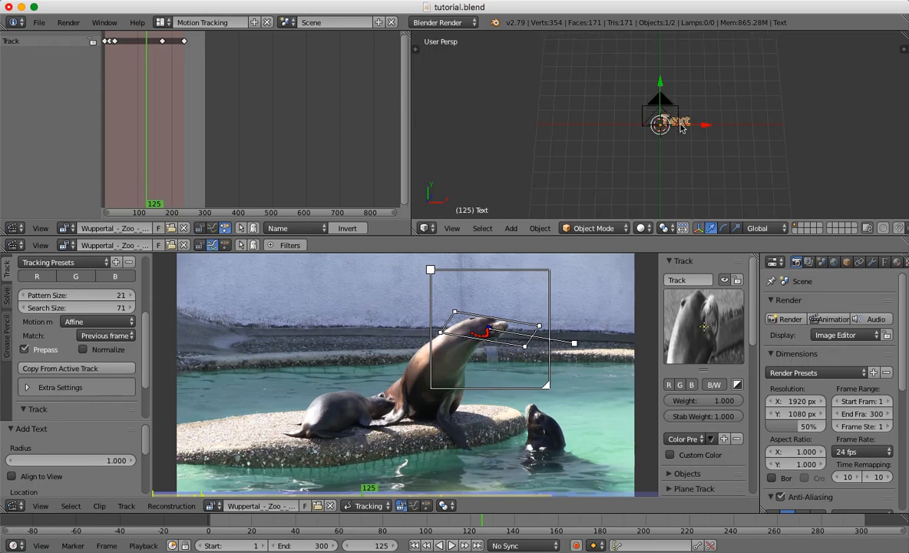
{"action": "scroll", "coordinate": [682, 128], "scroll_direction": "left", "scroll_amount": 5}
{"action": "scroll", "coordinate": [682, 128], "scroll_direction": "down", "scroll_amount": 4}
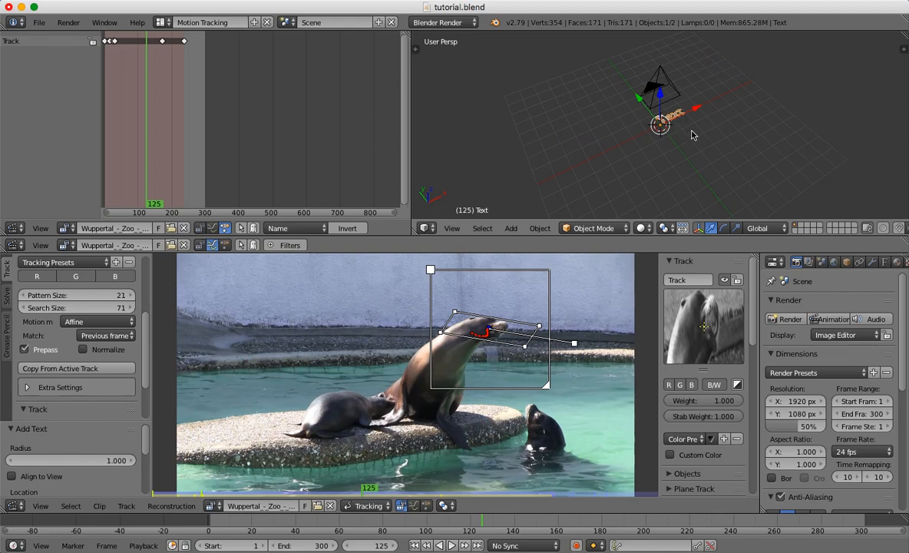
{"action": "scroll", "coordinate": [691, 135], "scroll_direction": "up", "scroll_amount": 5}
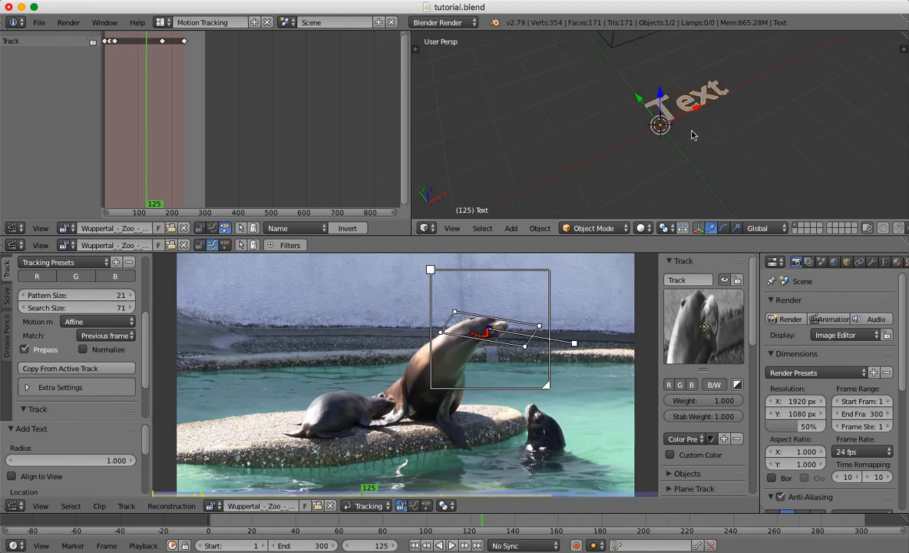
{"action": "key", "text": "Tab"}
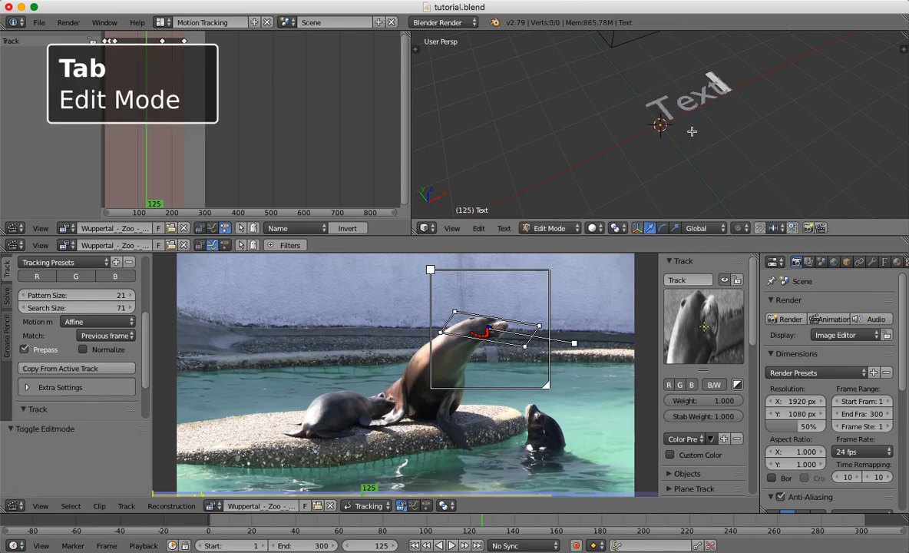
{"action": "key", "text": "Left"}
{"action": "key", "text": "Delete"}
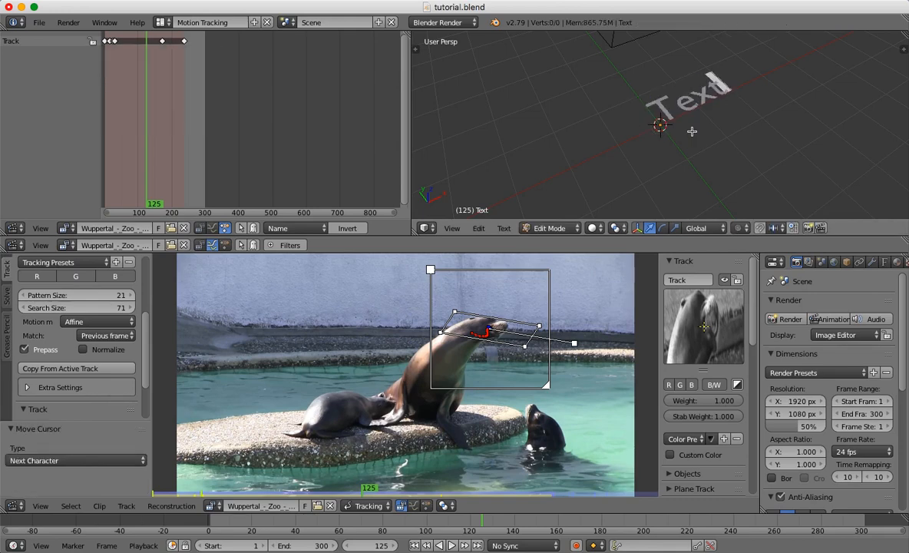
{"action": "key", "text": "BackSpace"}
{"action": "key", "text": "BackSpace"}
{"action": "key", "text": "BackSpace"}
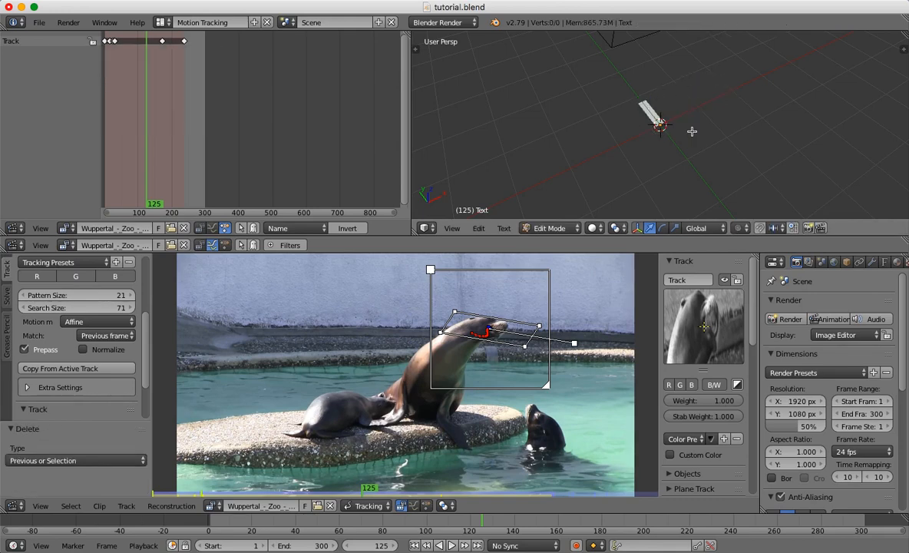
{"action": "type", "text": "feeed me"}
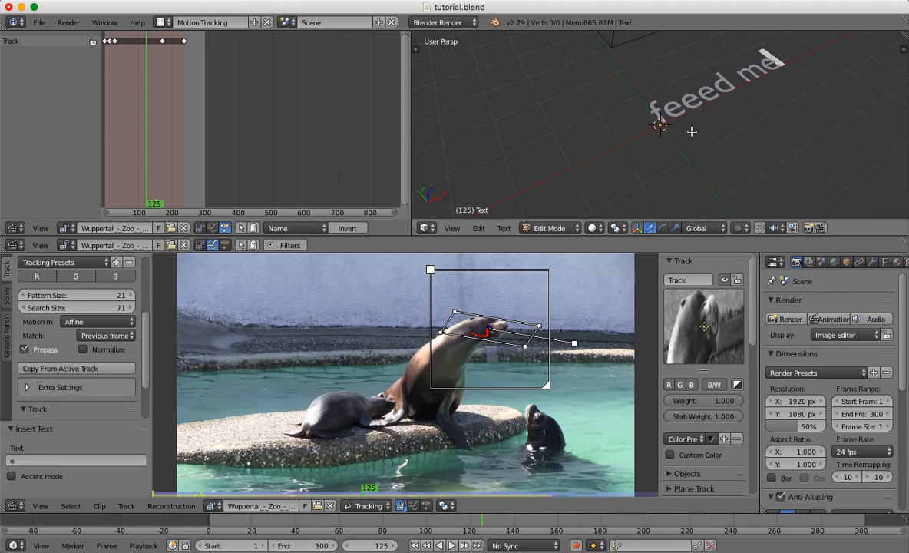
{"action": "key", "text": "Tab"}
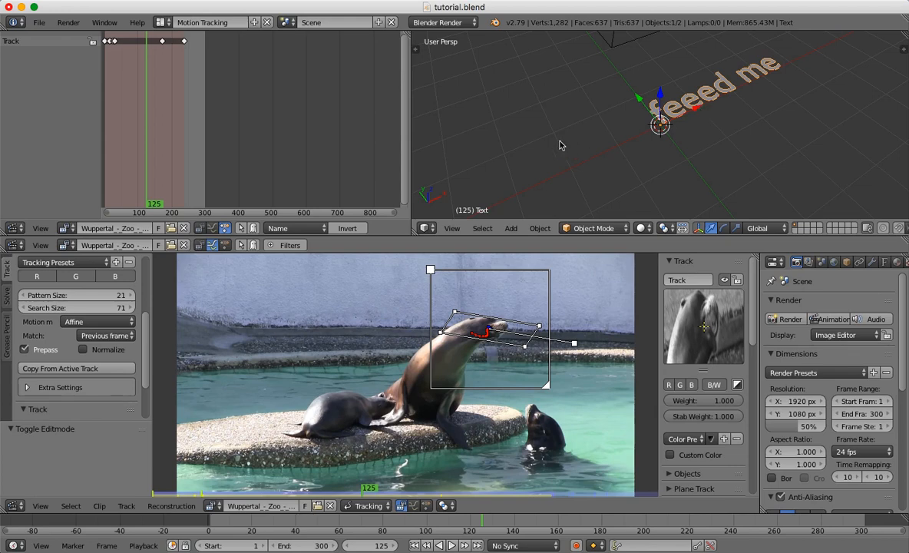
In the camera view, scale the text to about 0.518 and move it by about -0.835 in X and -0.462 in Y.
{"action": "left_click", "coordinate": [452, 228]}
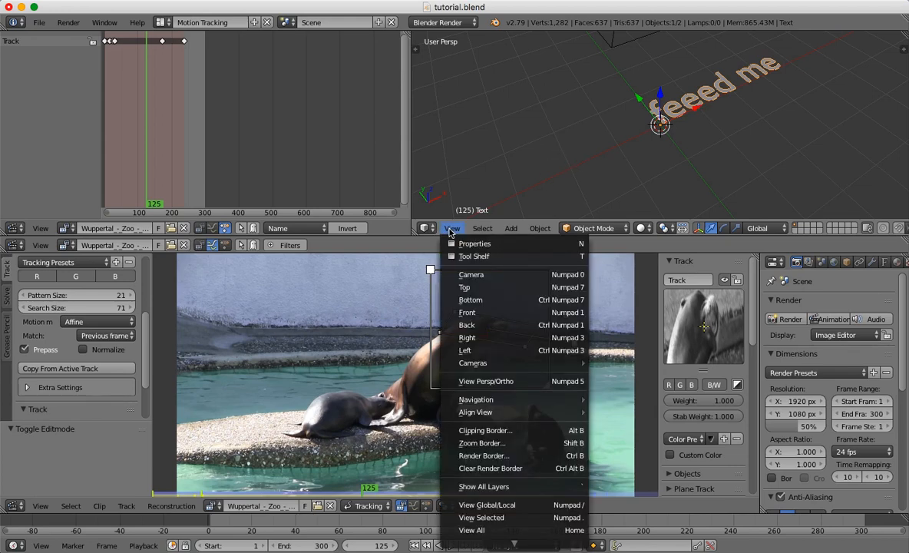
{"action": "left_click", "coordinate": [470, 275]}
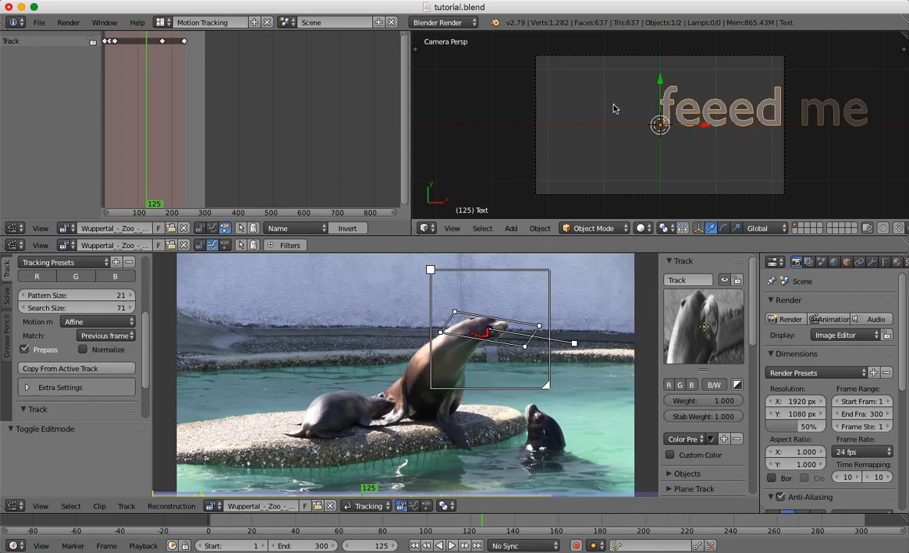
{"action": "key", "text": "s"}
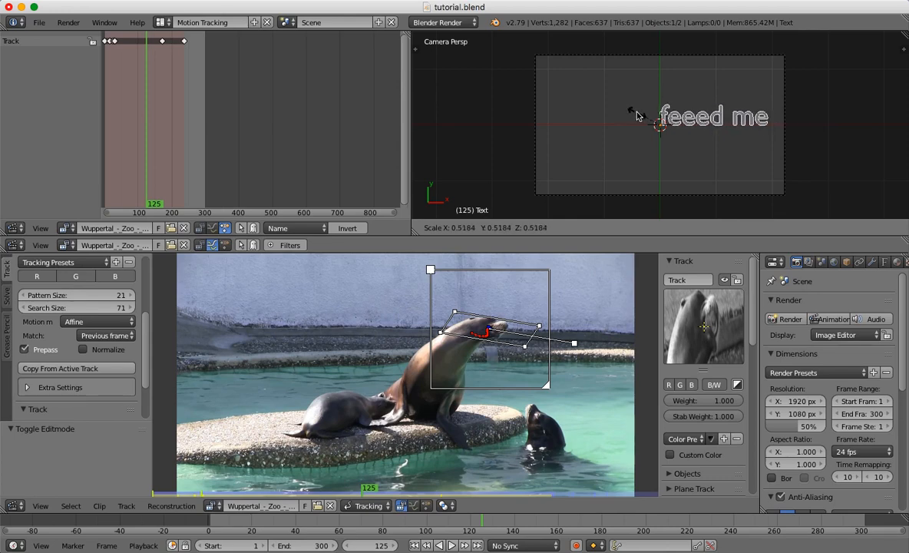
{"action": "left_click", "coordinate": [637, 116]}
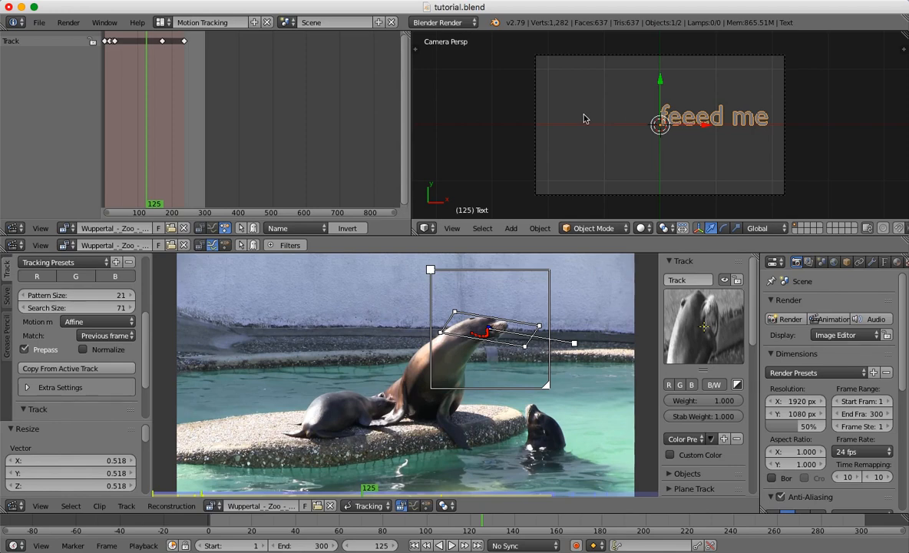
{"action": "key", "text": "g"}
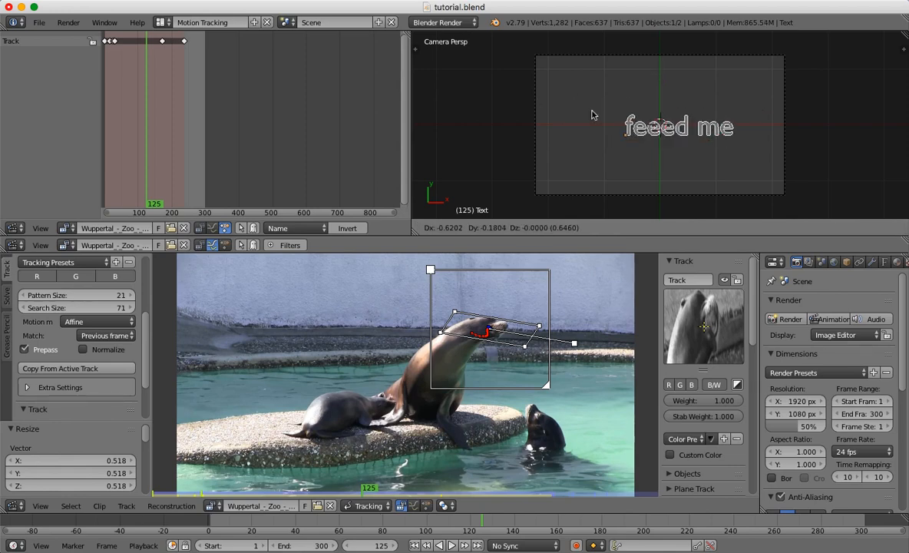
{"action": "left_click", "coordinate": [582, 131]}
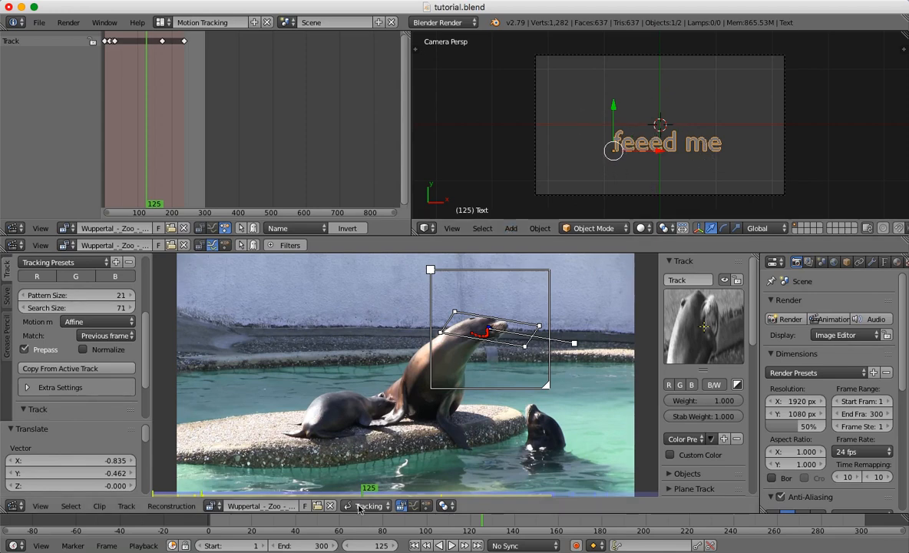
Go to frame 81 and add a Follow Track constraint to the "feeed me" text object.
{"action": "left_click", "coordinate": [385, 523]}
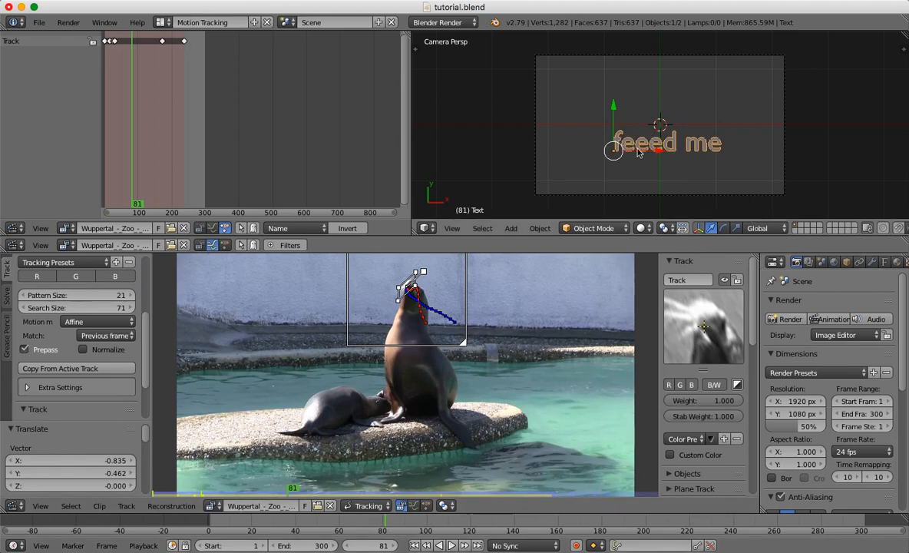
{"action": "left_click", "coordinate": [859, 262]}
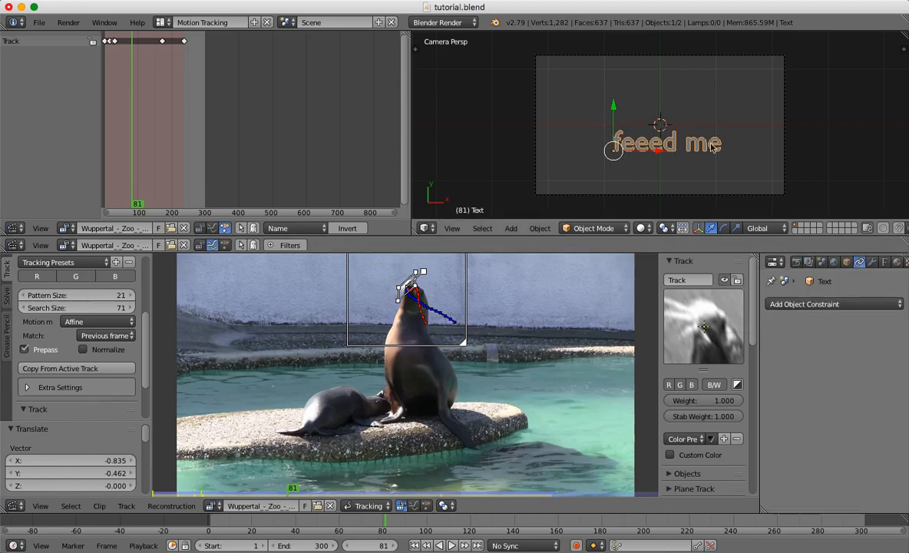
{"action": "left_click", "coordinate": [808, 306]}
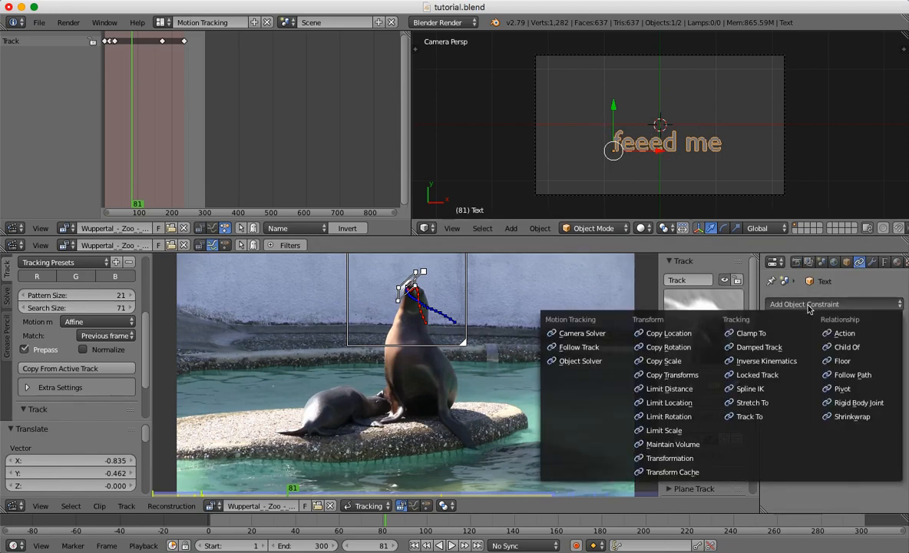
{"action": "left_click", "coordinate": [584, 350]}
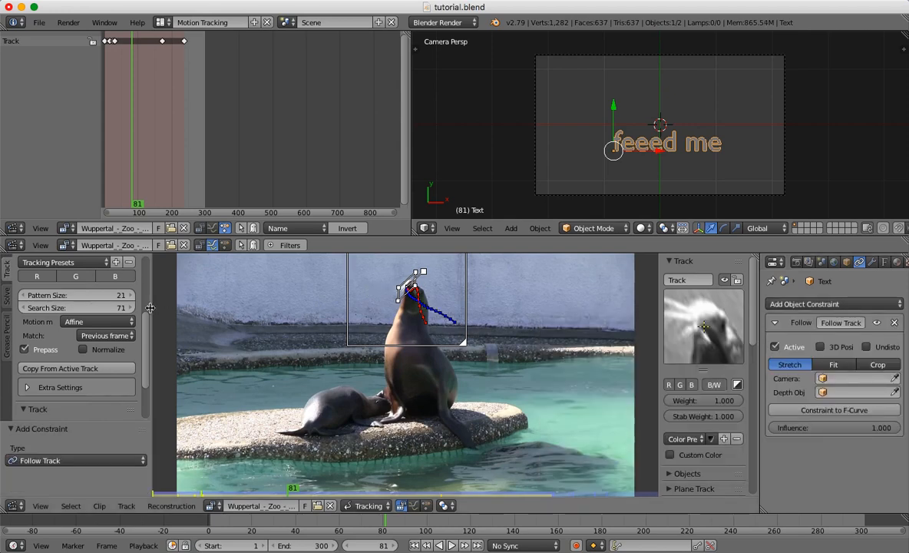
Set the zoo clip as the background of the 3D camera view from the Scene Setup options.
{"action": "scroll", "coordinate": [144, 330], "scroll_direction": "down", "scroll_amount": 2}
{"action": "left_click_drag", "start_coordinate": [145, 330], "coordinate": [149, 369]}
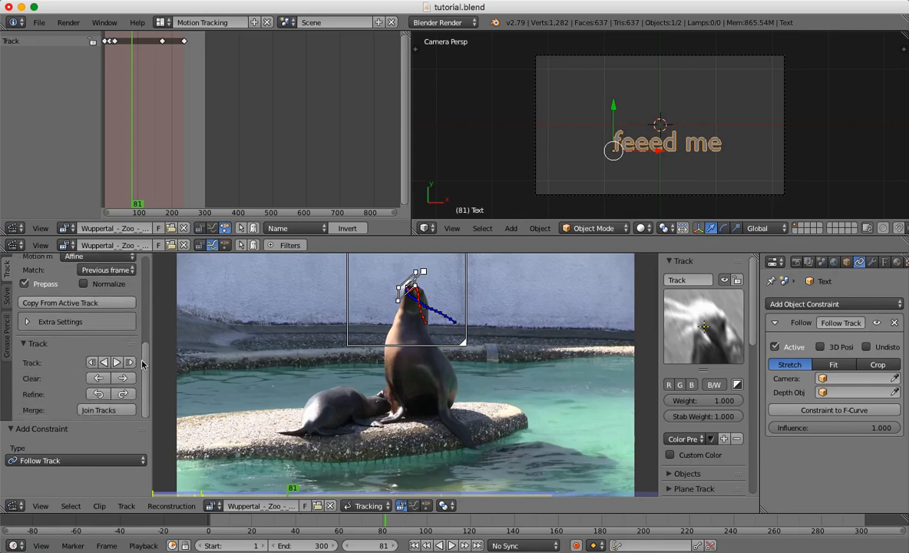
{"action": "left_click", "coordinate": [7, 299]}
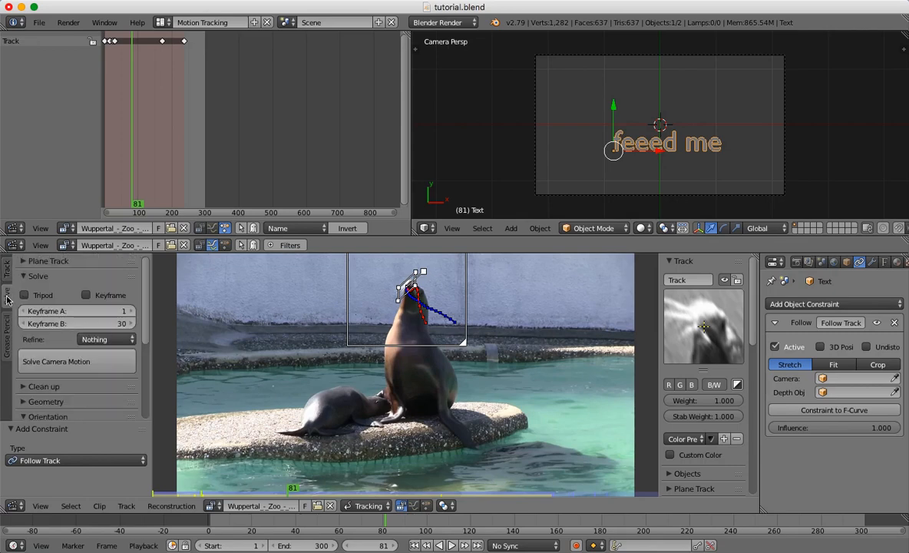
{"action": "left_click_drag", "start_coordinate": [145, 299], "coordinate": [142, 391]}
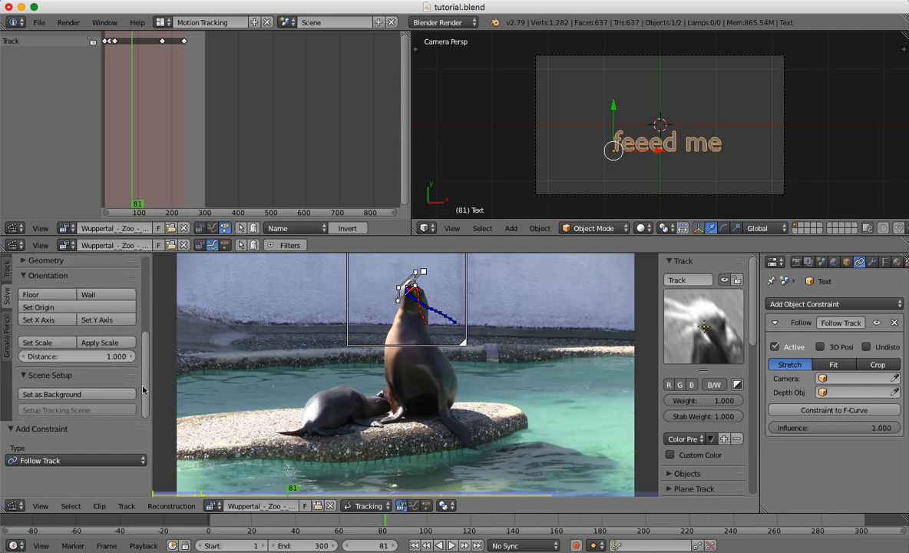
{"action": "left_click", "coordinate": [63, 398]}
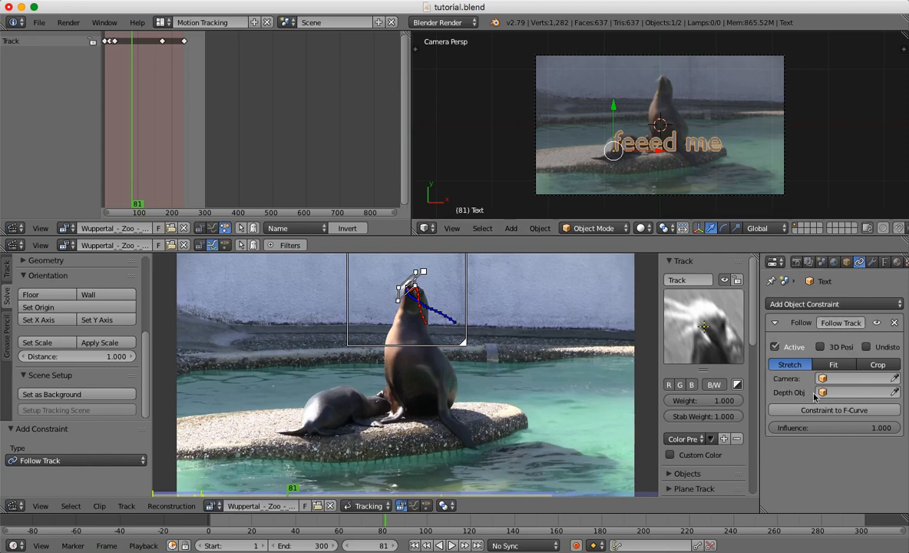
In the text's Follow Track constraint, turn off the active clip and assign the Wuppertal Zoo movie clip and the track "Track".
{"action": "left_click", "coordinate": [776, 347]}
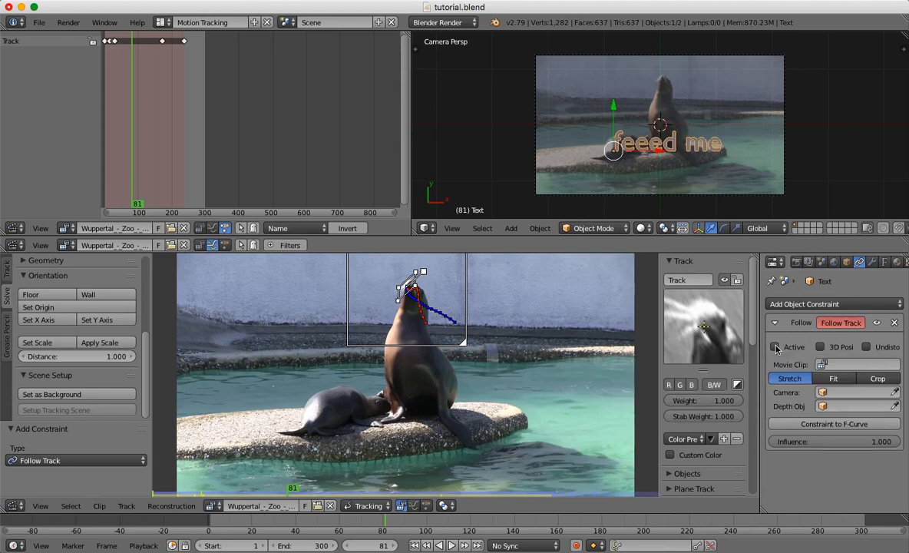
{"action": "left_click", "coordinate": [827, 365]}
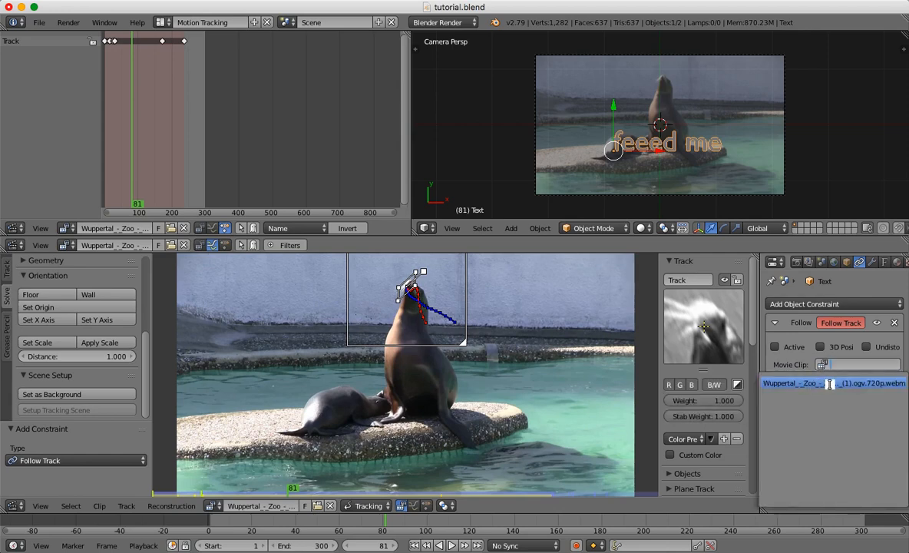
{"action": "left_click", "coordinate": [830, 383]}
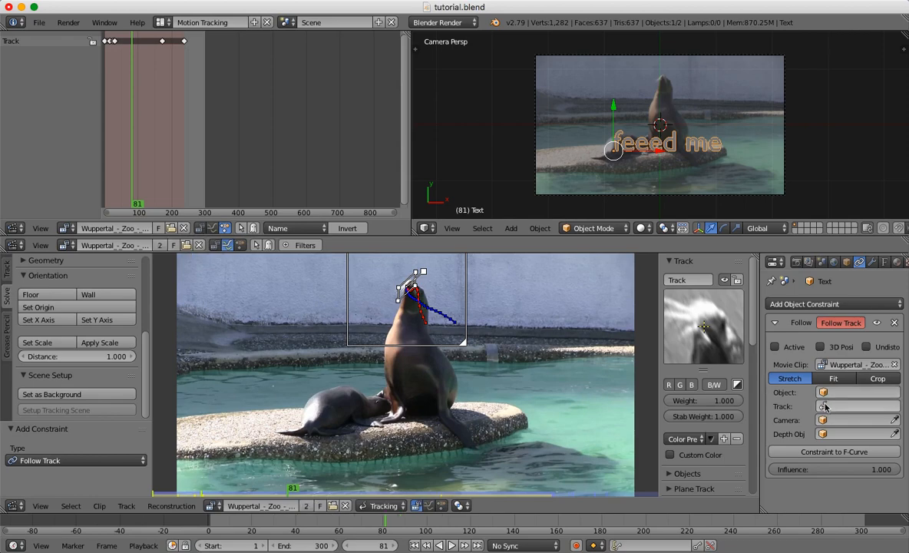
{"action": "left_click", "coordinate": [829, 405]}
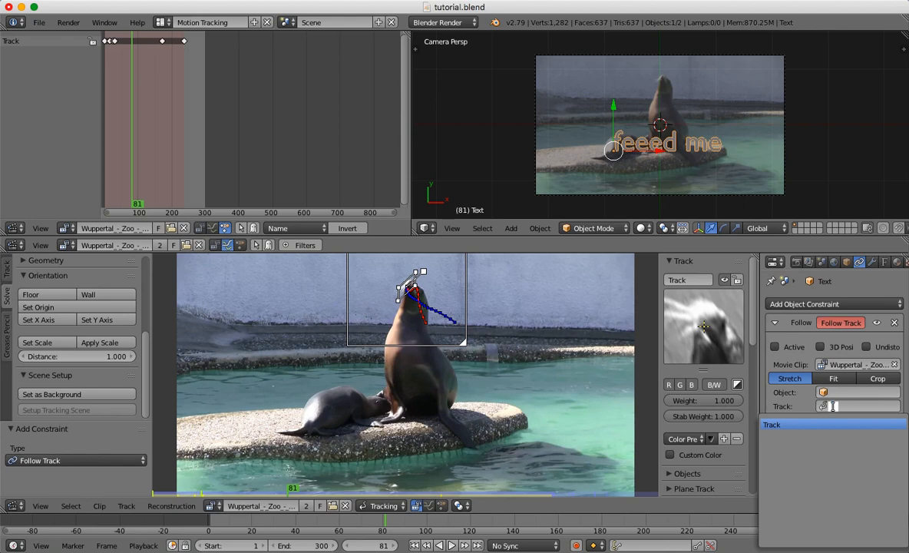
{"action": "left_click", "coordinate": [796, 424]}
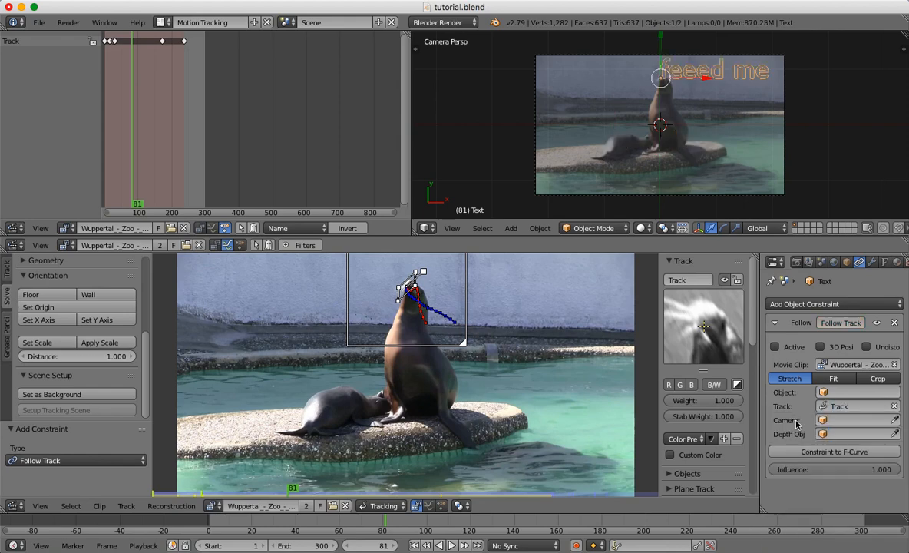
Rename the motion track as HeadTrack and reassign it in the text's Follow Track constraint.
{"action": "left_click", "coordinate": [696, 281]}
{"action": "left_click", "coordinate": [691, 280]}
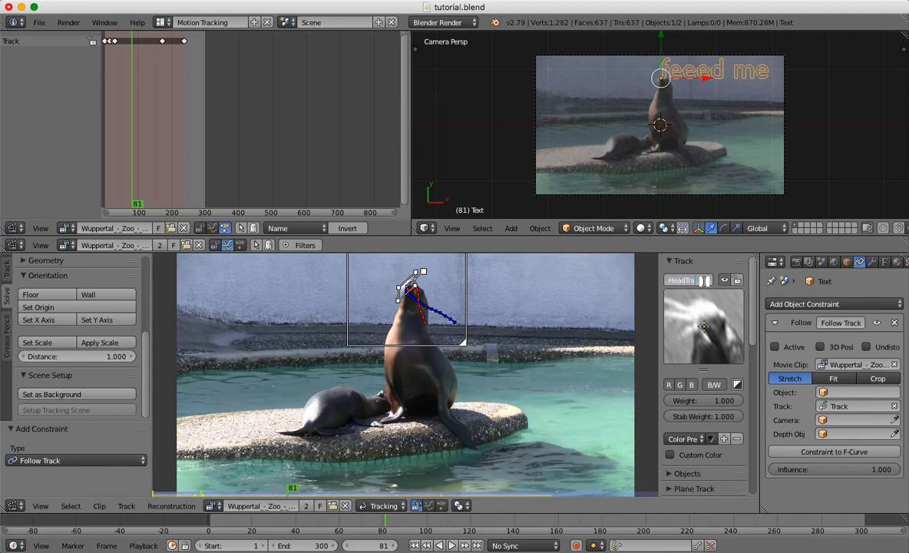
{"action": "key", "text": "Return"}
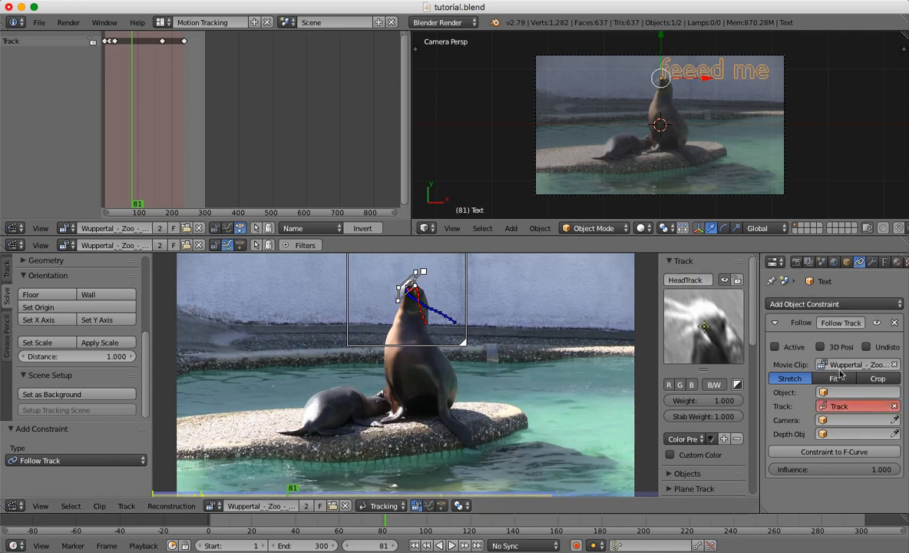
{"action": "left_click", "coordinate": [823, 407]}
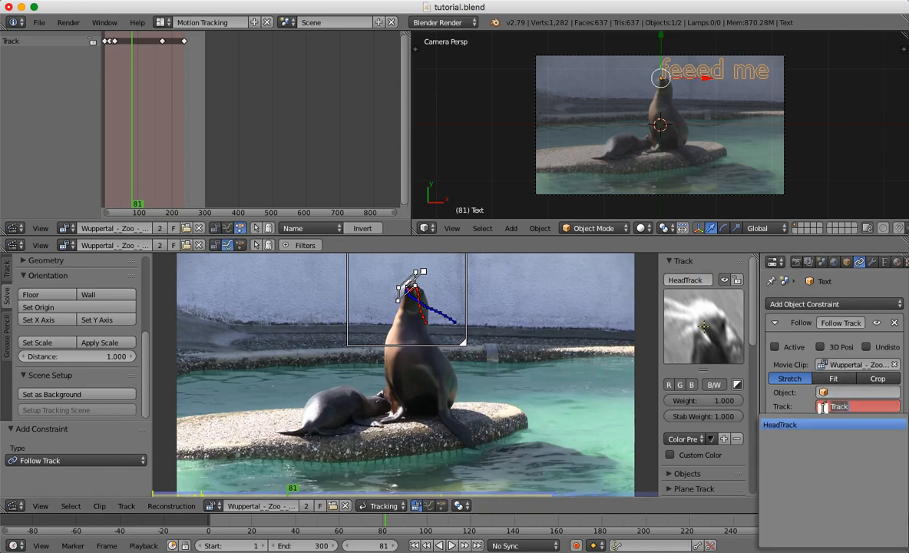
{"action": "left_click", "coordinate": [787, 425]}
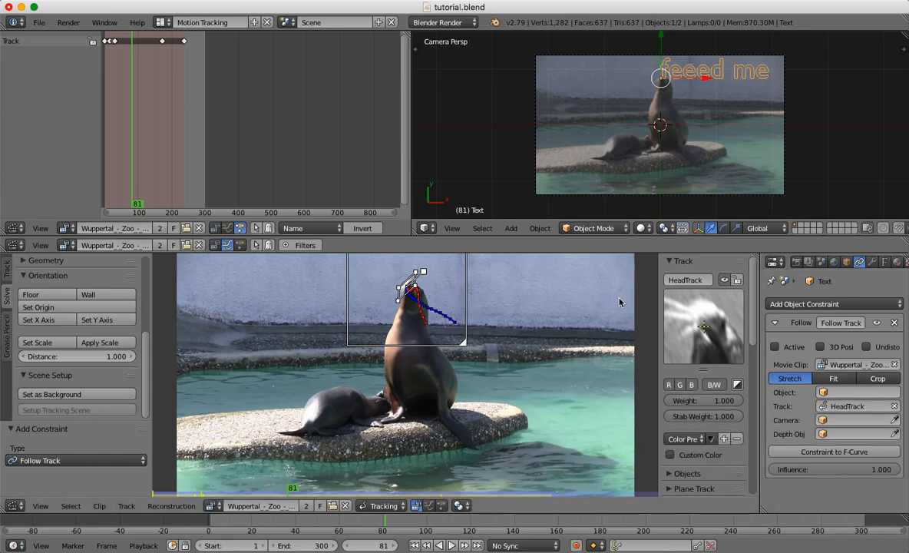
Set Camera as the constraint's camera and play the animation to check how the text follows the head.
{"action": "left_click", "coordinate": [825, 421]}
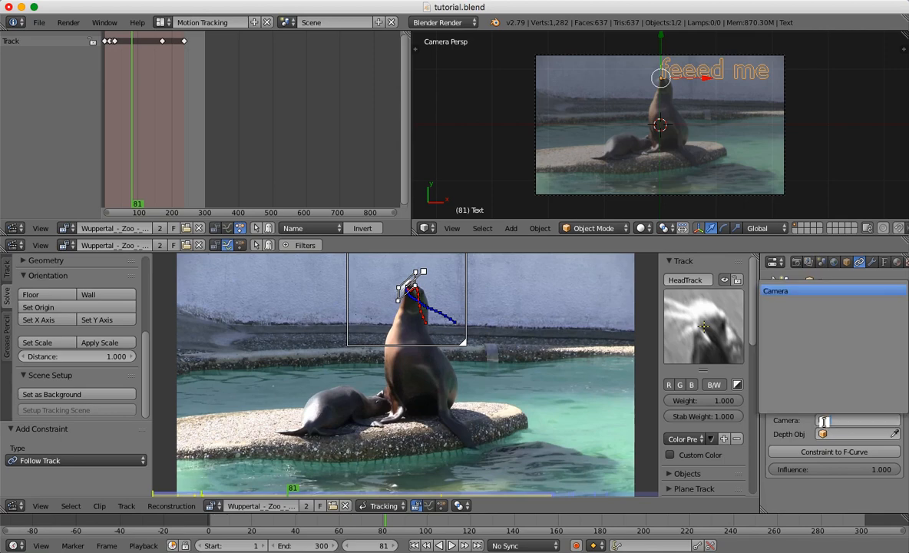
{"action": "left_click", "coordinate": [800, 295]}
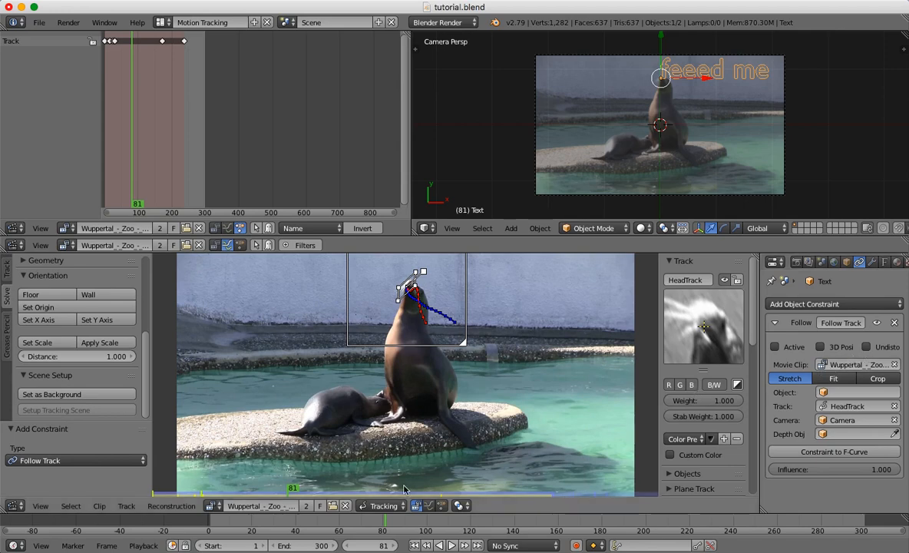
{"action": "left_click", "coordinate": [287, 518]}
{"action": "key", "text": "alt+a"}
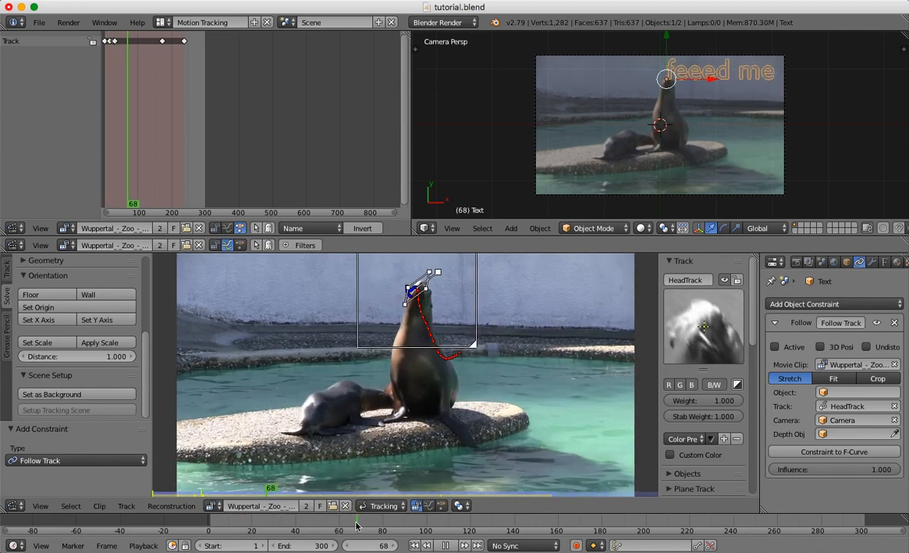
{"action": "key", "text": "alt+a"}
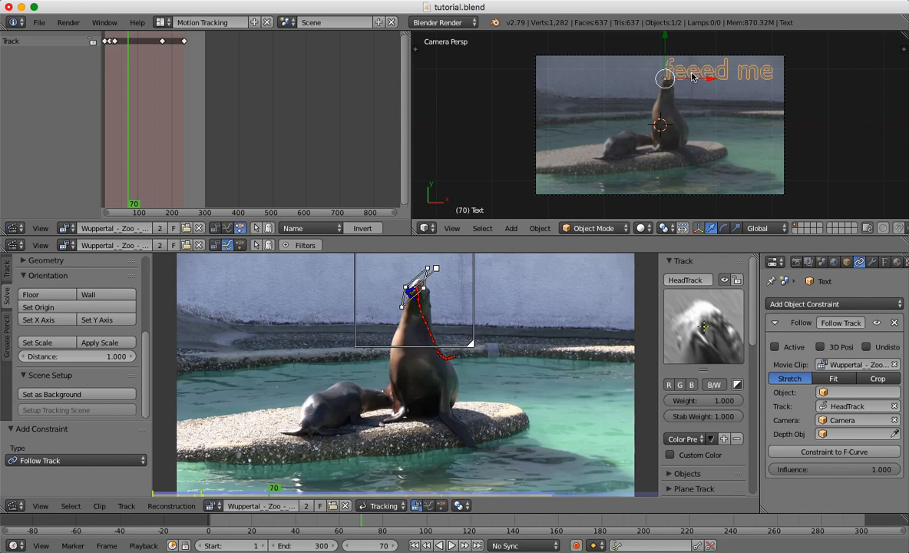
Delete the text's Follow Track constraint and add a Plain Axes empty at the origin.
{"action": "left_click", "coordinate": [895, 324]}
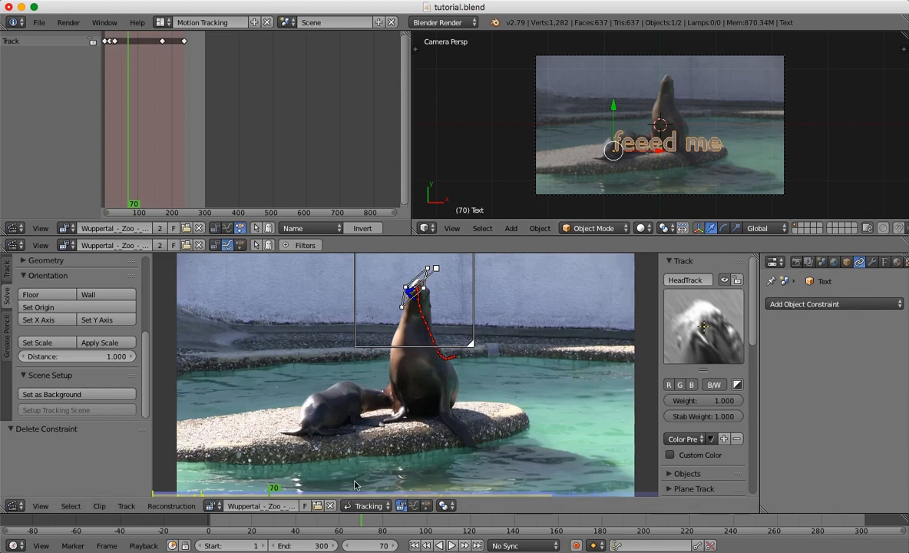
{"action": "left_click", "coordinate": [355, 525]}
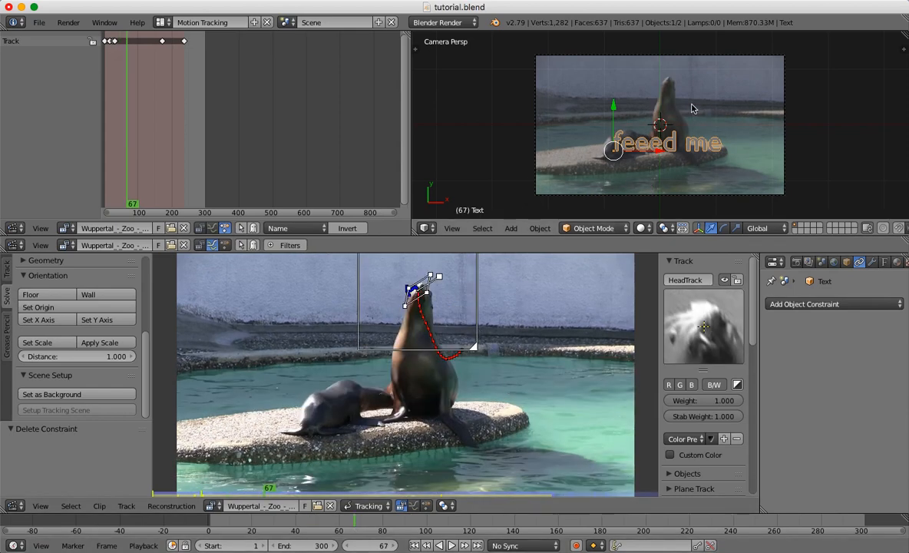
{"action": "key", "text": "shift+a"}
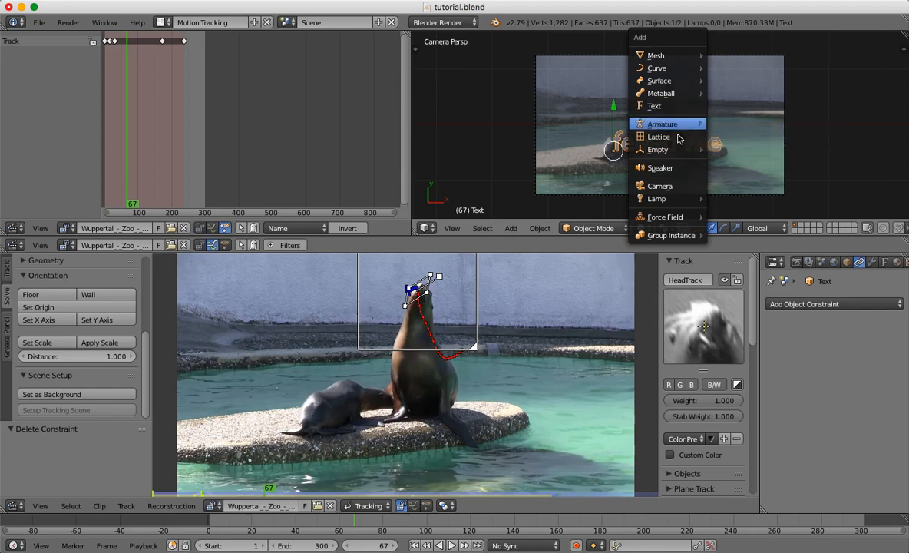
{"action": "mouse_move", "coordinate": [671, 151]}
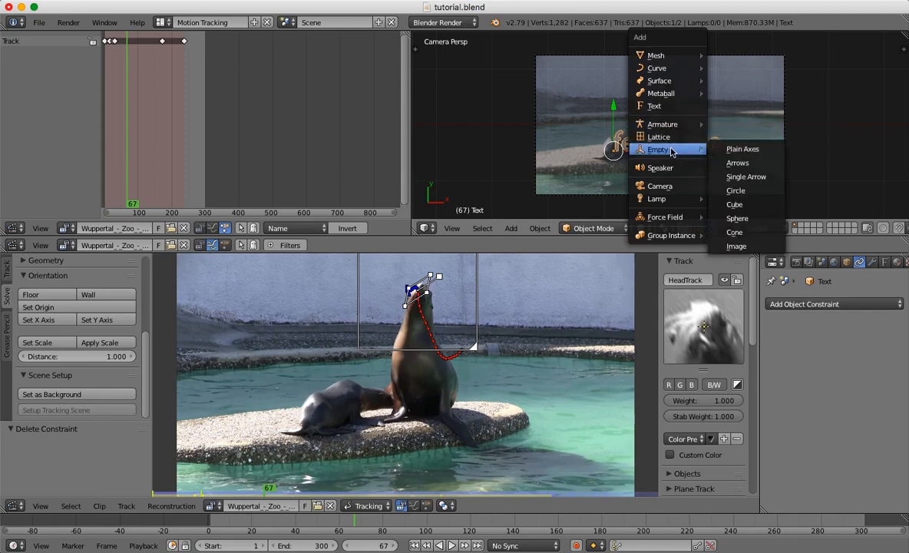
{"action": "left_click", "coordinate": [728, 152]}
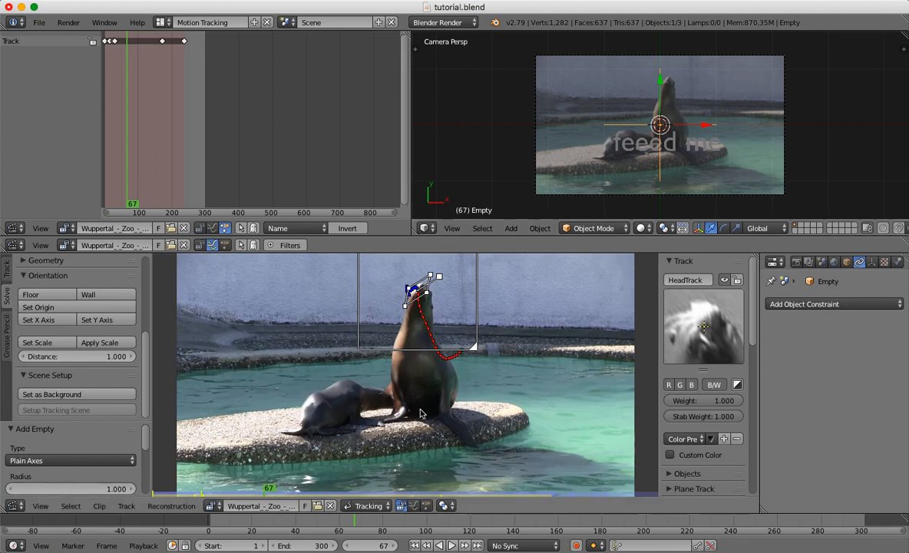
Go to frame 68 and add a Follow Track constraint to the empty.
{"action": "left_click", "coordinate": [270, 524]}
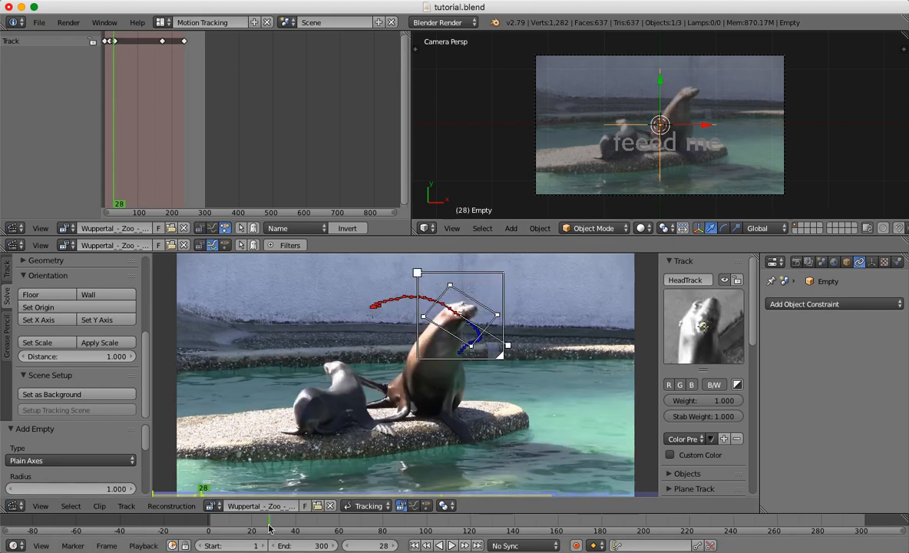
{"action": "left_click", "coordinate": [357, 522]}
{"action": "left_click", "coordinate": [819, 305]}
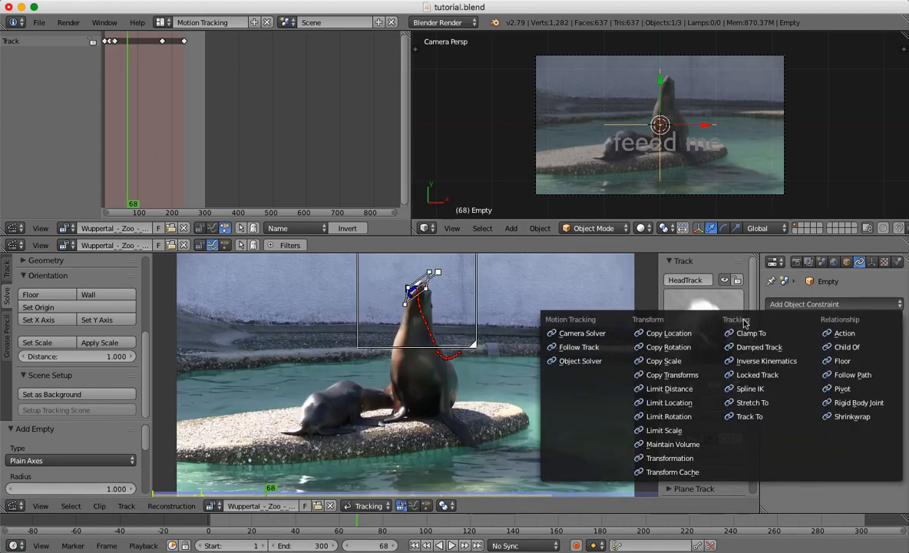
{"action": "left_click", "coordinate": [573, 347]}
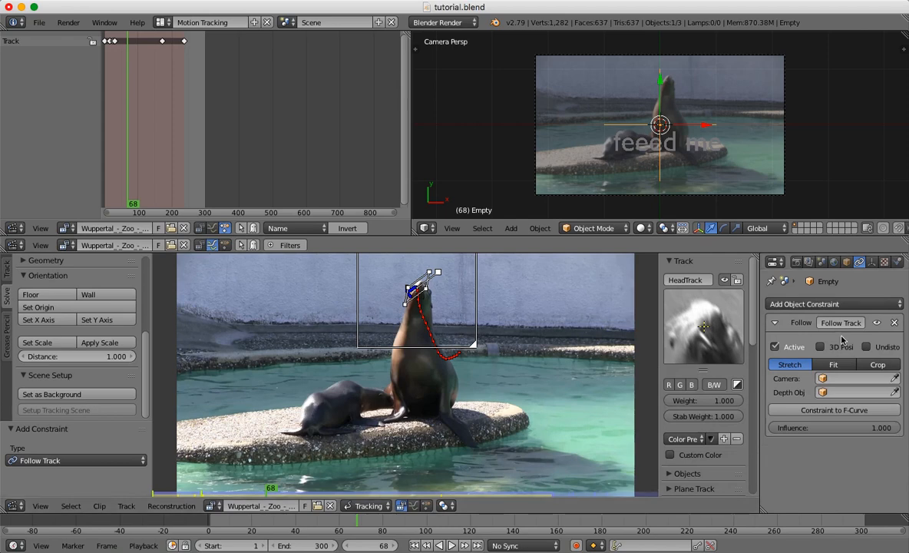
In the empty's constraint, turn off the active clip and assign the Wuppertal Zoo movie clip and the HeadTrack track.
{"action": "left_click", "coordinate": [775, 346]}
{"action": "left_click", "coordinate": [823, 366]}
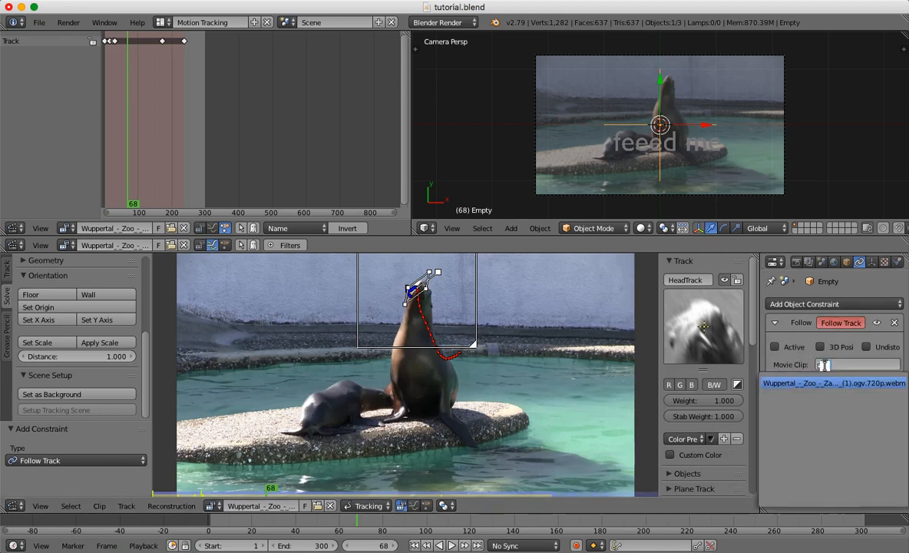
{"action": "left_click", "coordinate": [826, 382]}
{"action": "left_click", "coordinate": [833, 406]}
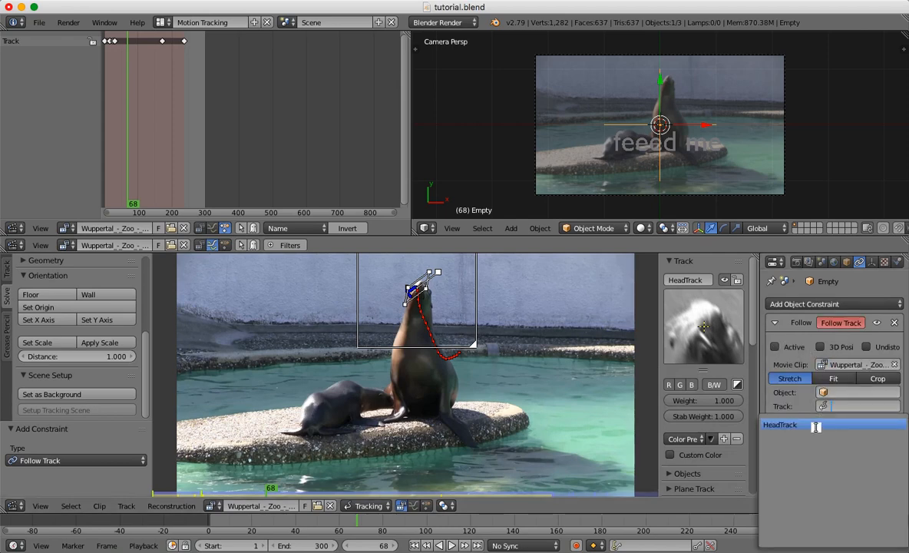
{"action": "left_click", "coordinate": [816, 427]}
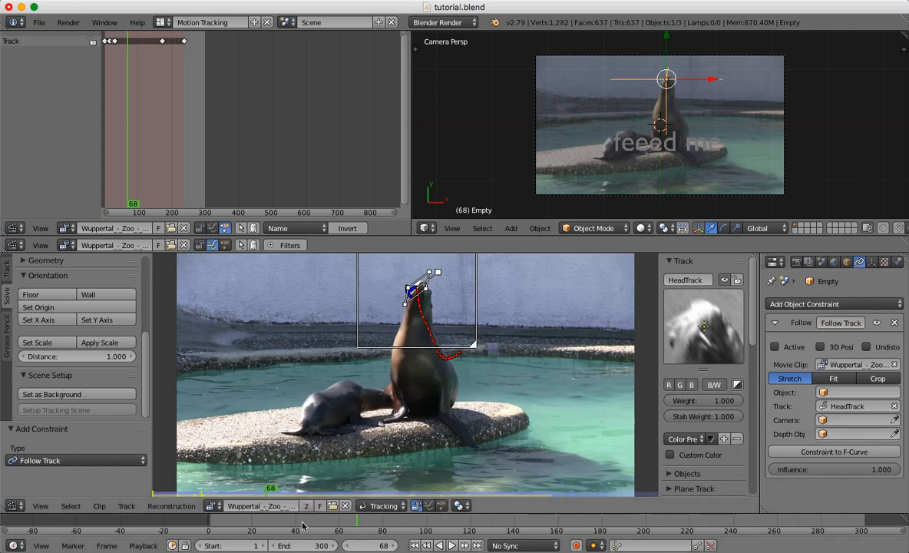
Scrub the timeline between about frames 17 and 102 to check that the empty follows the head, and return to frame 68.
{"action": "left_click", "coordinate": [300, 525]}
{"action": "left_click_drag", "start_coordinate": [256, 522], "coordinate": [247, 522]}
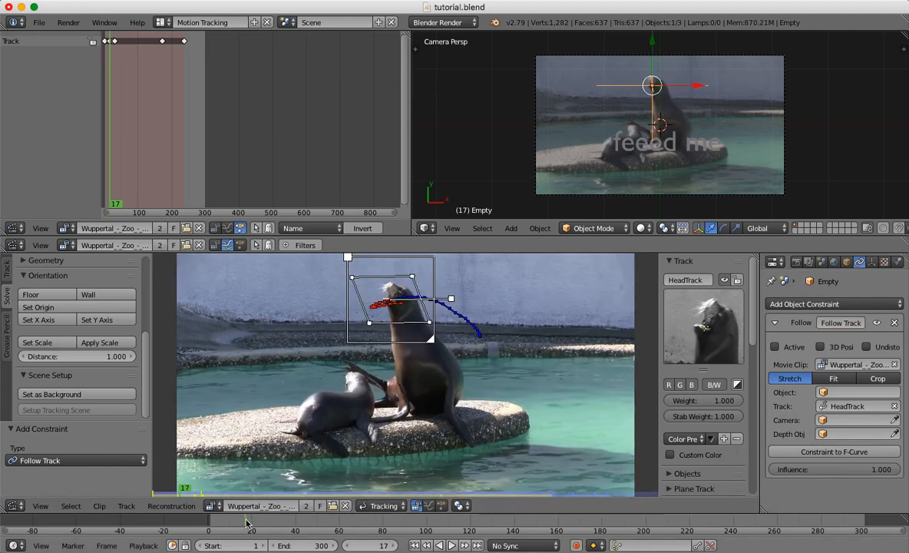
{"action": "left_click", "coordinate": [378, 523]}
{"action": "left_click", "coordinate": [430, 524]}
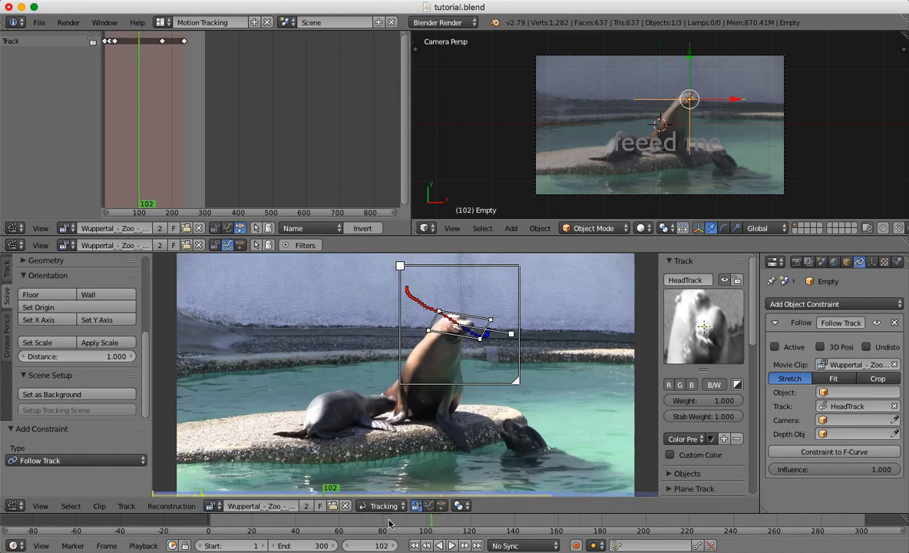
{"action": "left_click", "coordinate": [379, 524]}
{"action": "left_click", "coordinate": [339, 525]}
{"action": "left_click", "coordinate": [301, 524]}
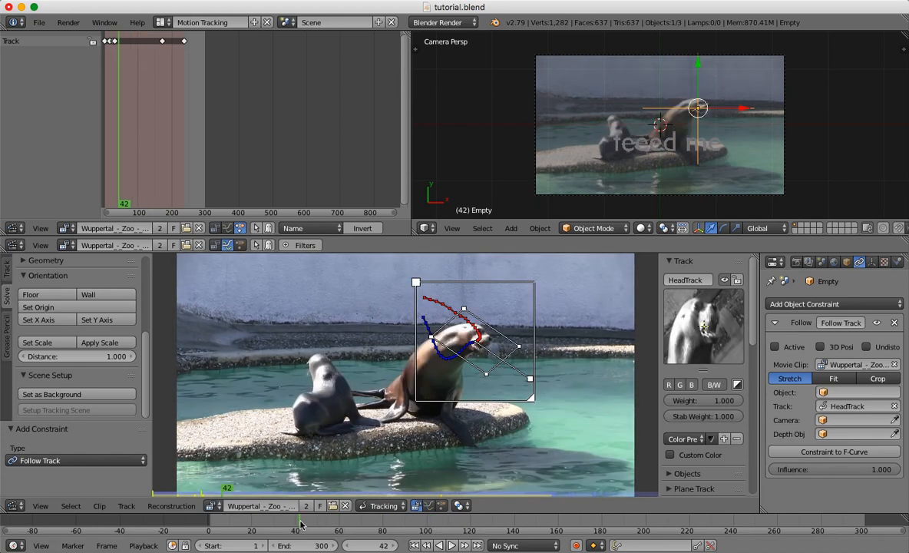
{"action": "left_click", "coordinate": [336, 524]}
{"action": "left_click", "coordinate": [357, 525]}
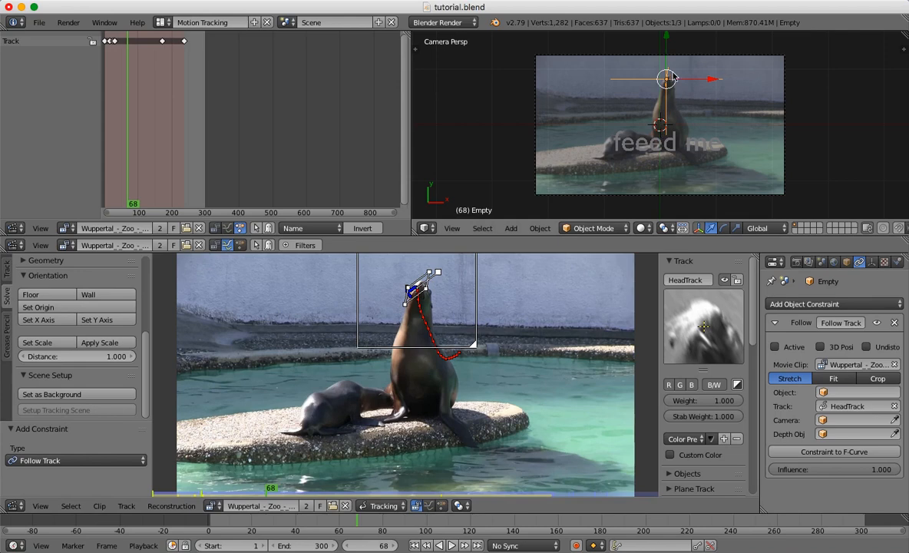
Move the "feeed me" text by about 0.056 in X and 0.507 in Y.
{"action": "right_click", "coordinate": [676, 145]}
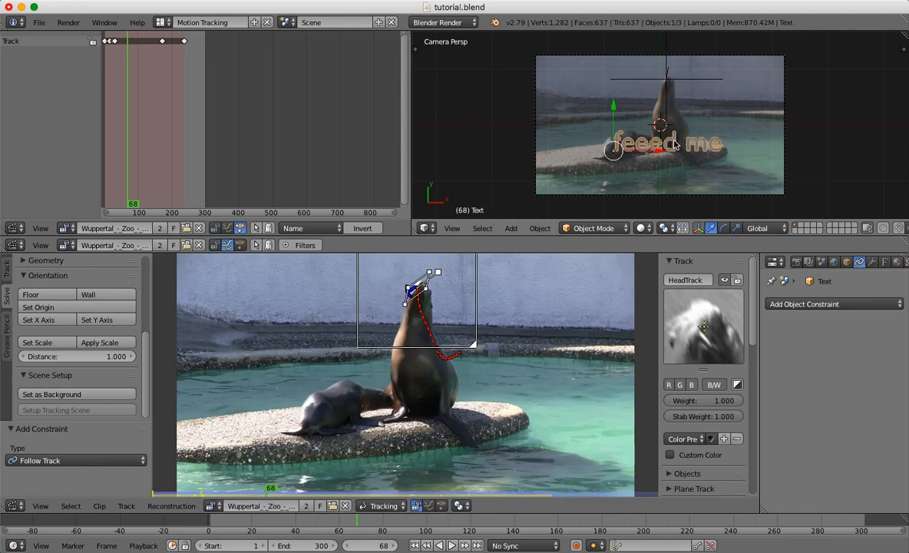
{"action": "key", "text": "g"}
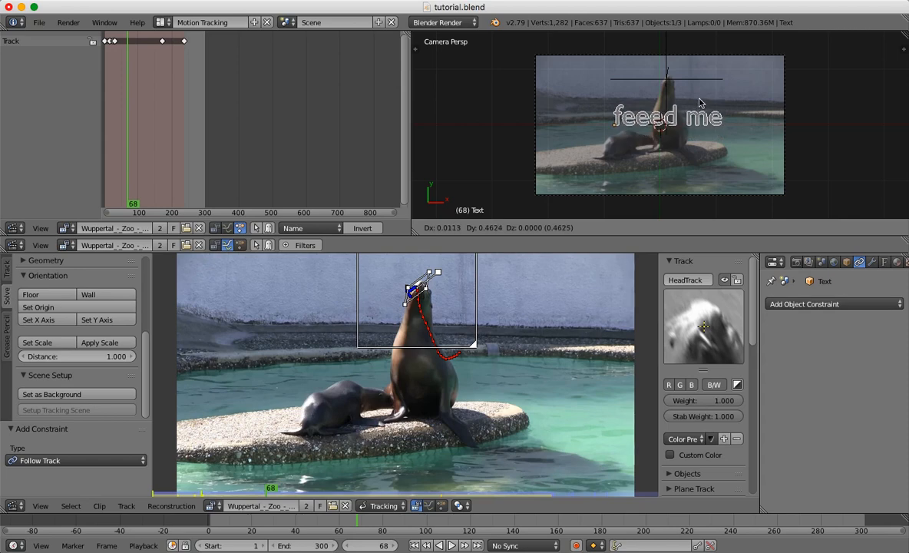
{"action": "left_click", "coordinate": [701, 95]}
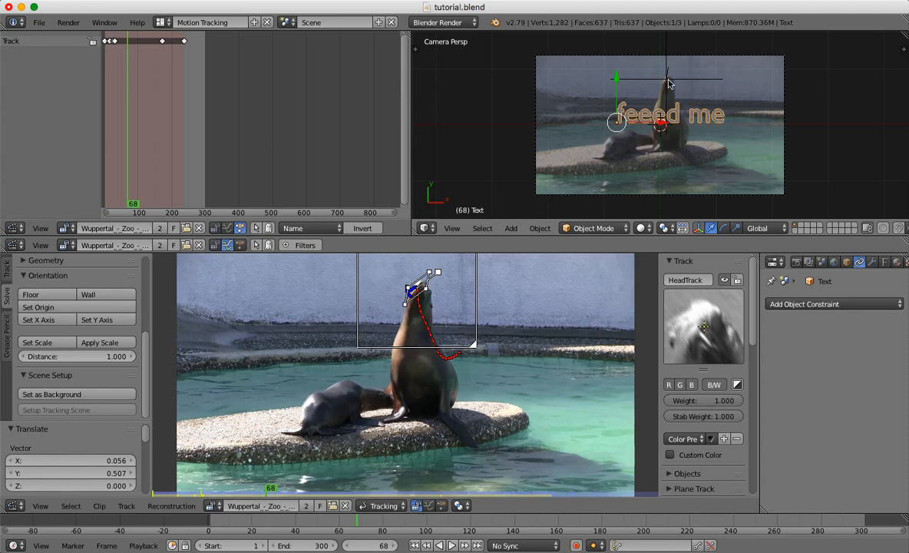
Parent the "feeed me" text to the empty, using the Object parent type.
{"action": "right_click", "coordinate": [667, 81], "text": "shift"}
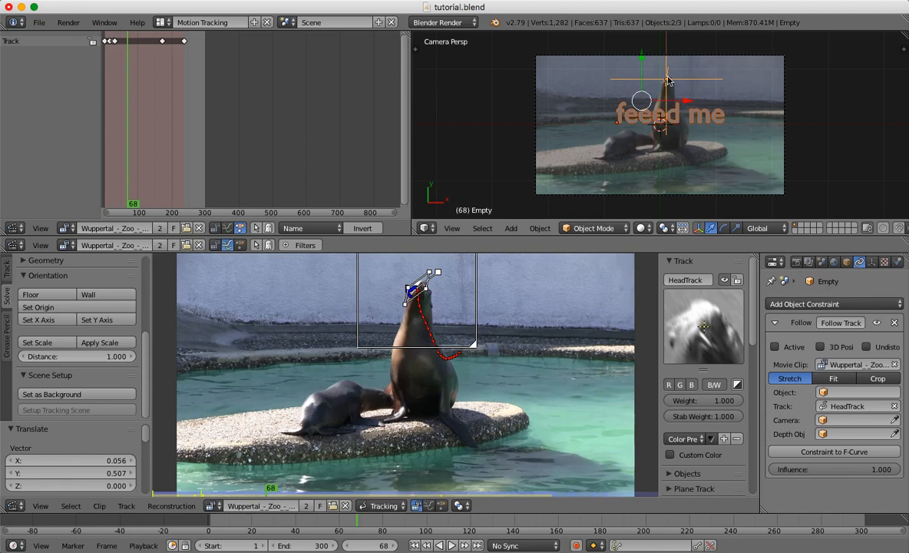
{"action": "key", "text": "ctrl+p"}
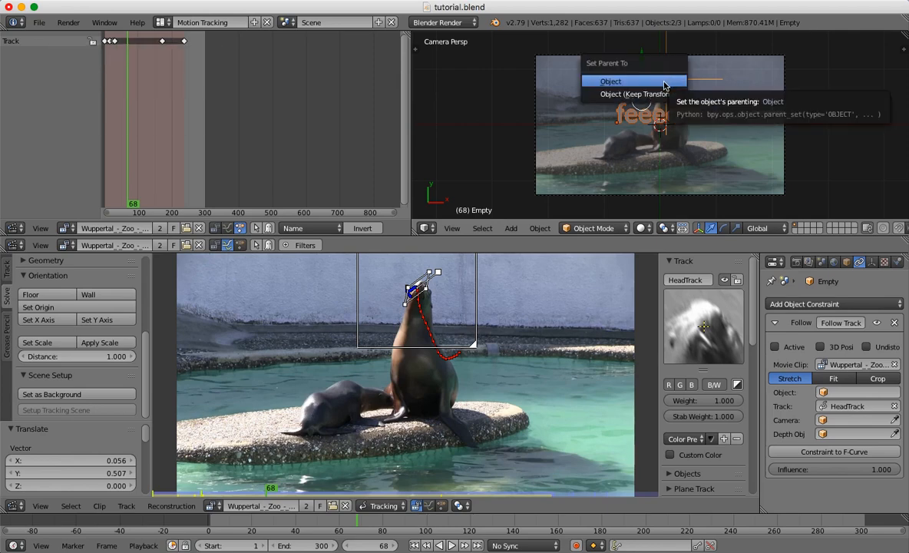
{"action": "left_click", "coordinate": [665, 83]}
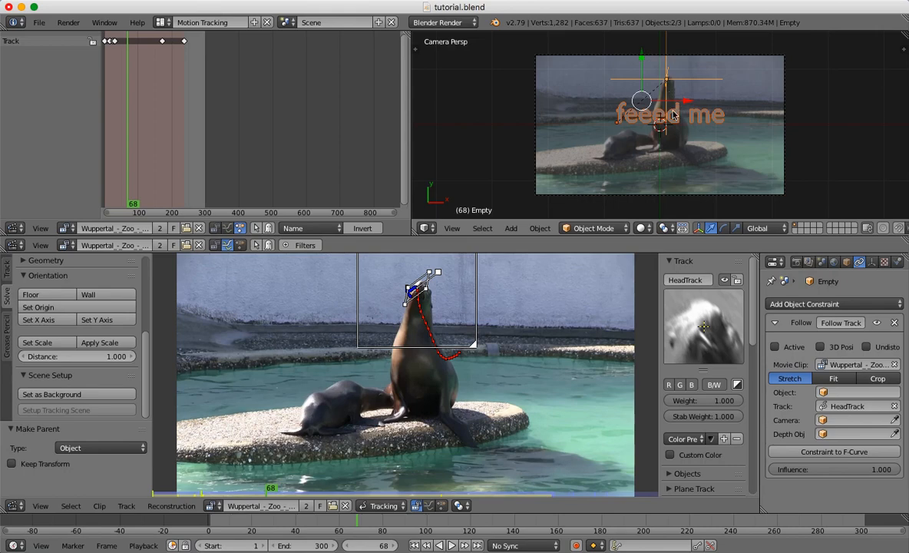
Scrub and play the animation between about frames 4 and 99 to check that the text follows the sea lion's head.
{"action": "left_click", "coordinate": [330, 527]}
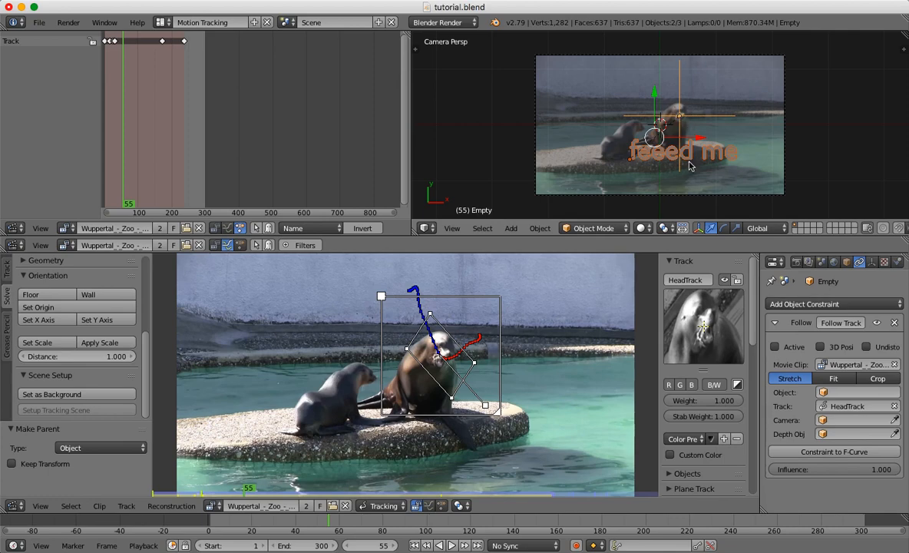
{"action": "left_click", "coordinate": [301, 523]}
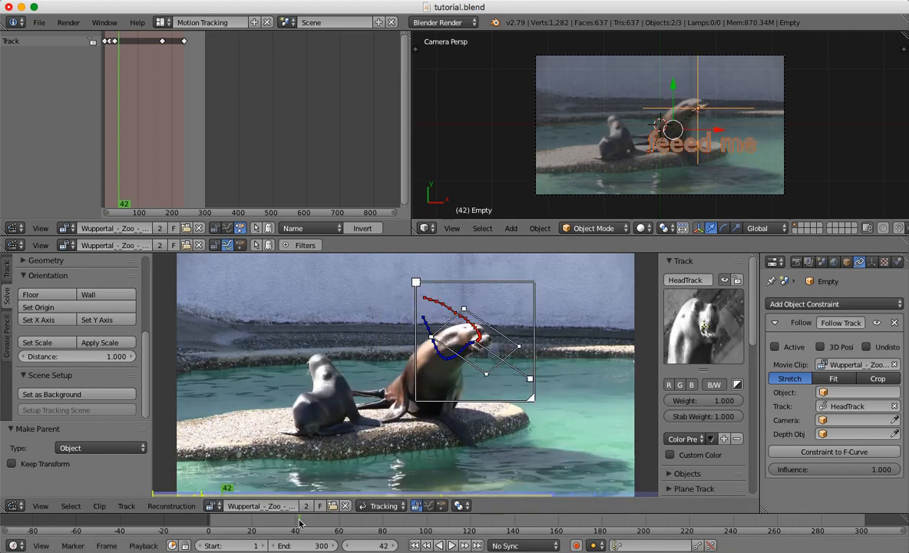
{"action": "left_click", "coordinate": [279, 524]}
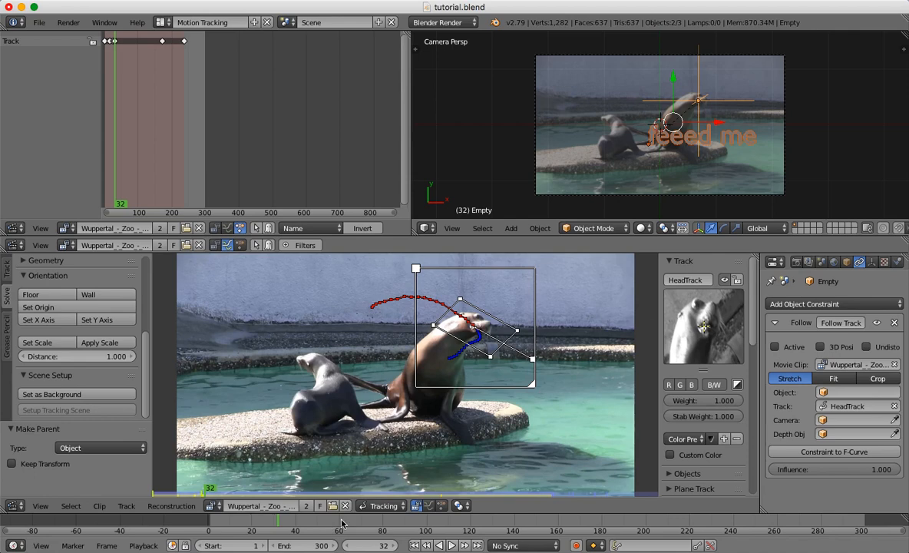
{"action": "left_click", "coordinate": [342, 523]}
{"action": "left_click", "coordinate": [369, 524]}
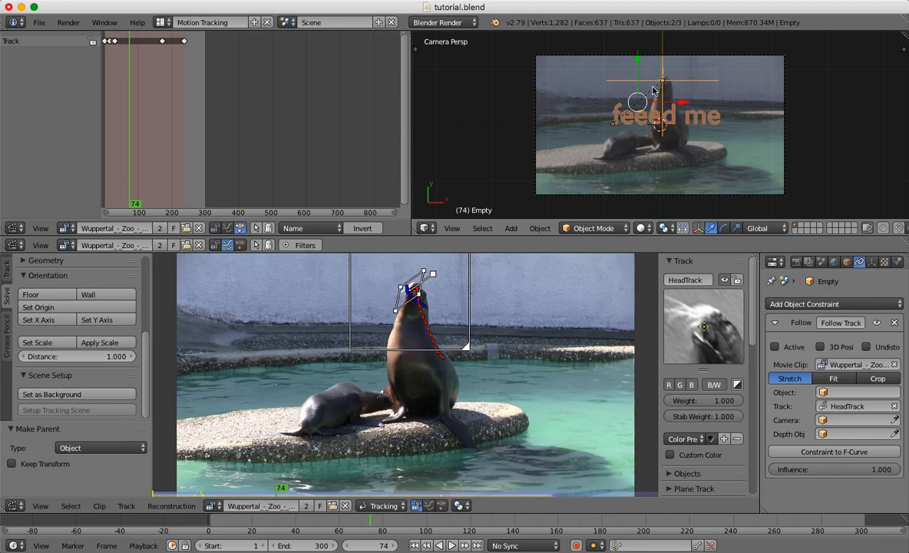
{"action": "left_click", "coordinate": [211, 523]}
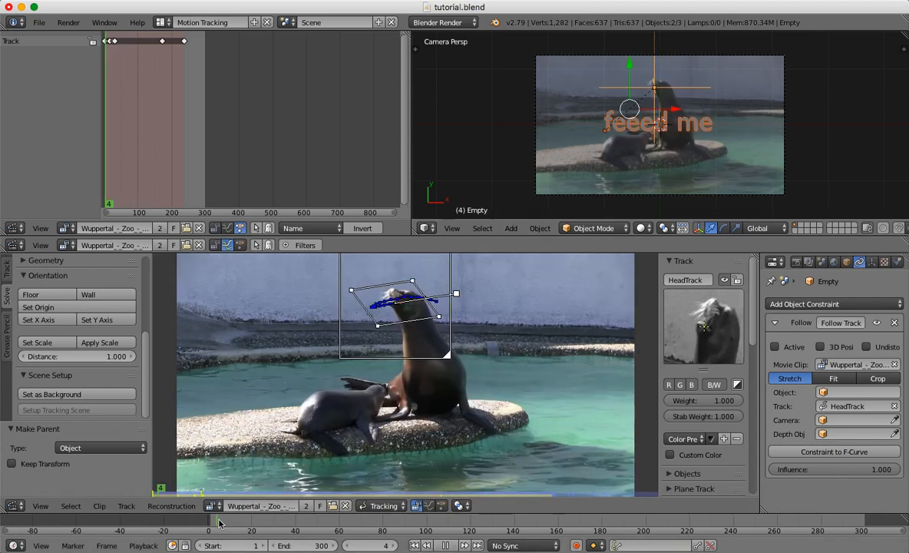
{"action": "key", "text": "alt+a"}
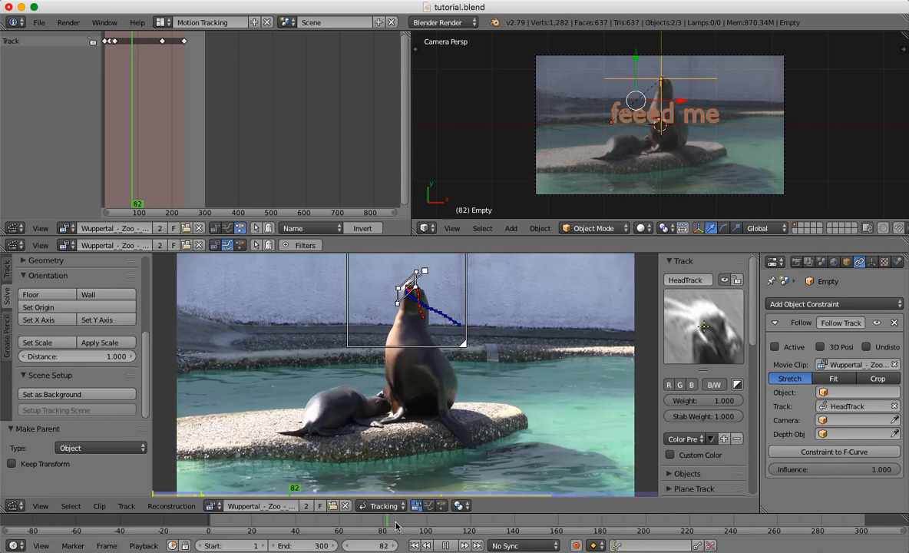
{"action": "key", "text": "alt+a"}
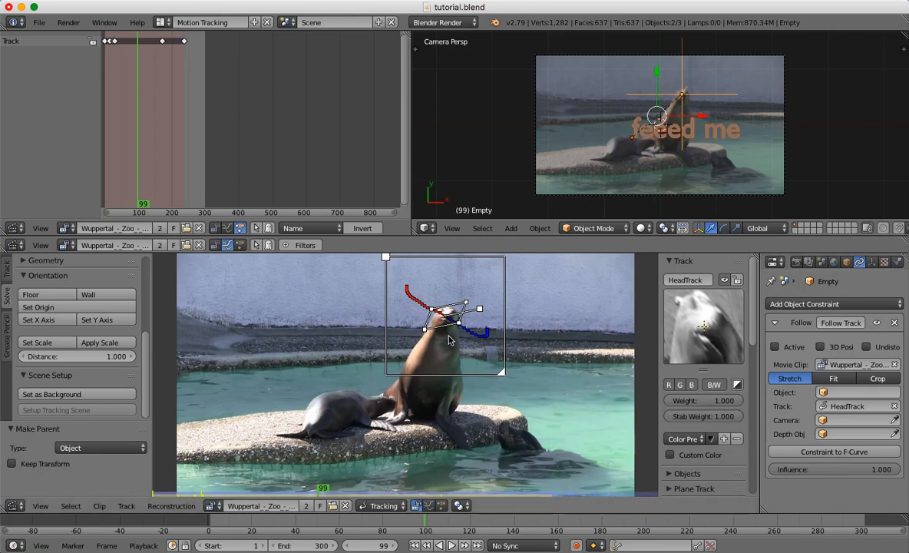
With only the text selected, replace the tracking dope sheet with the UV/Image Editor and render the image at frame 99.
{"action": "right_click", "coordinate": [695, 135]}
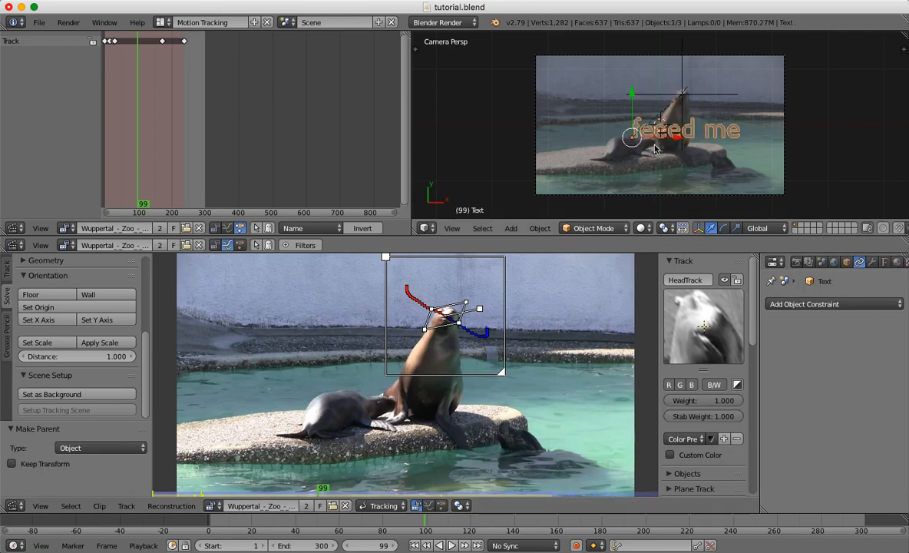
{"action": "left_click", "coordinate": [15, 228]}
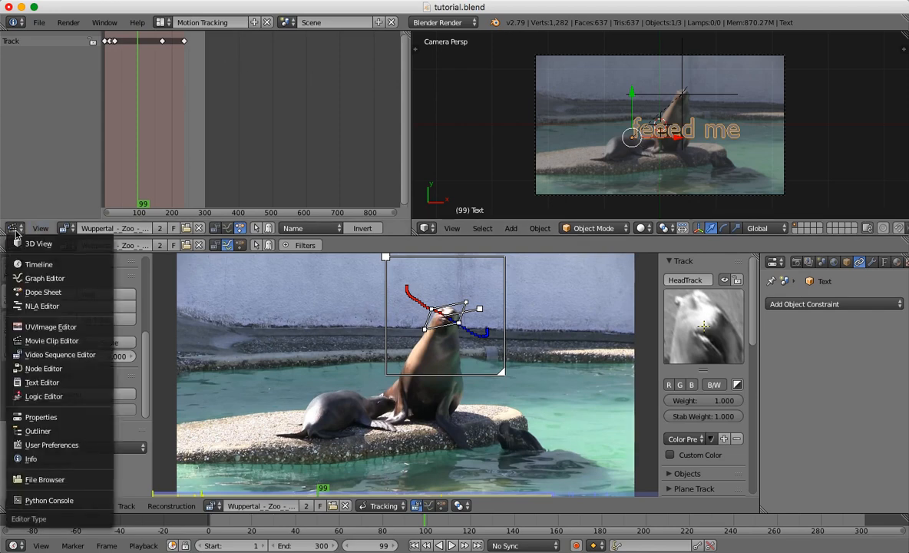
{"action": "left_click", "coordinate": [43, 327]}
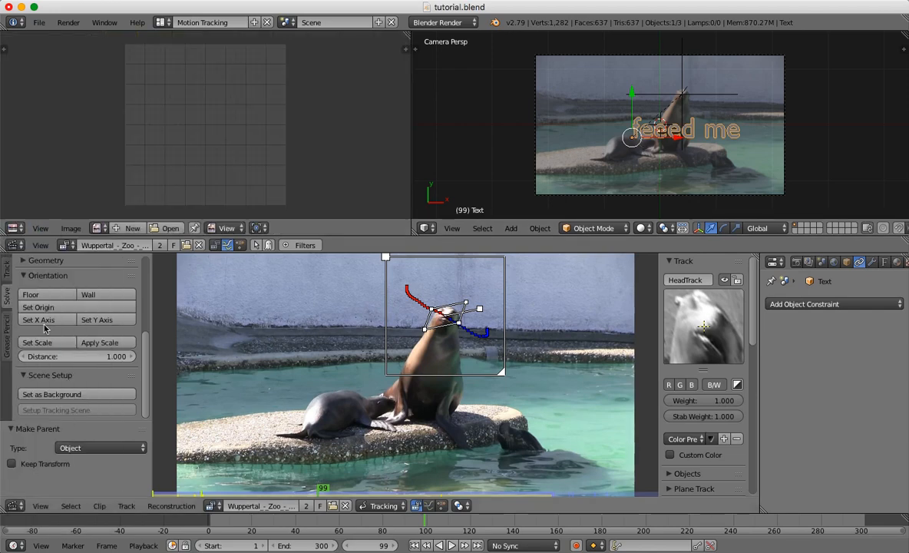
{"action": "left_click", "coordinate": [68, 22]}
{"action": "left_click", "coordinate": [73, 38]}
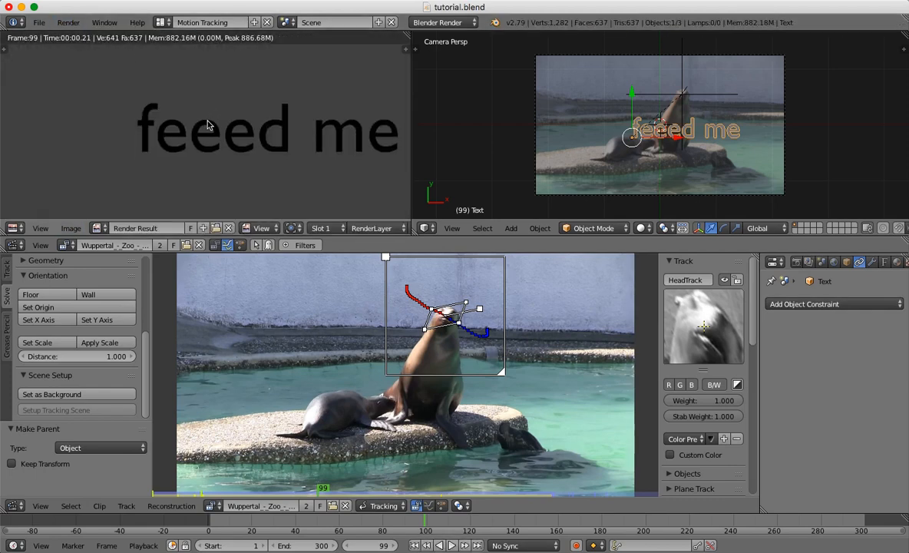
{"action": "scroll", "coordinate": [208, 125], "scroll_direction": "down", "scroll_amount": 3}
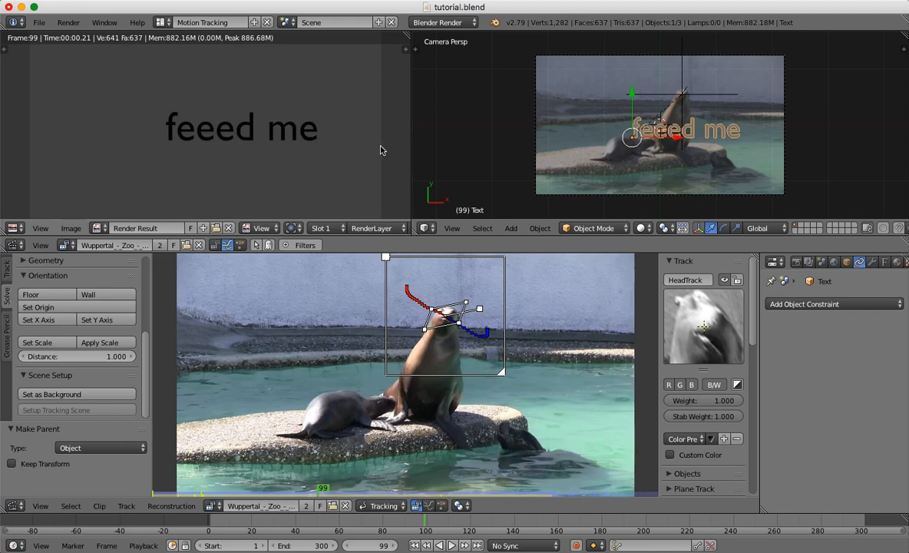
Add a new material to the "feeed me" text and set its diffuse colour to bright red.
{"action": "left_click", "coordinate": [897, 263]}
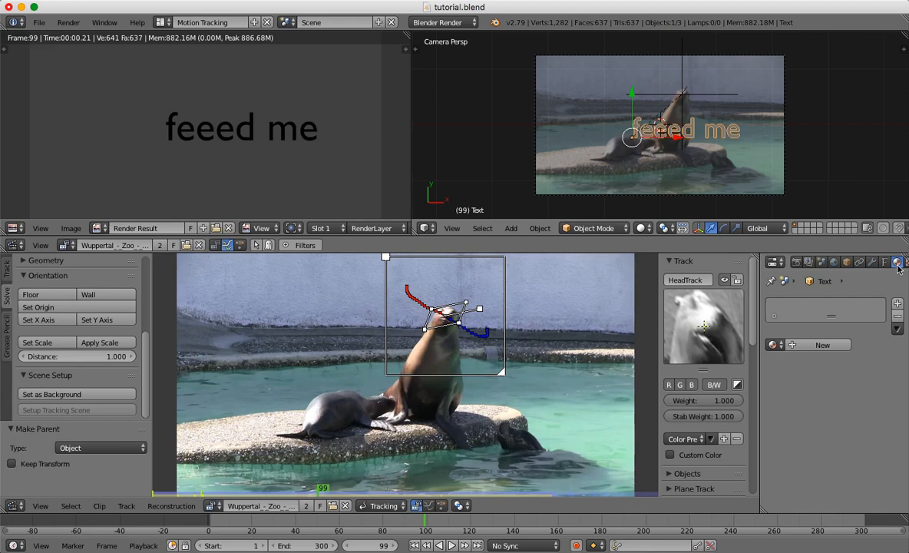
{"action": "left_click", "coordinate": [819, 347]}
{"action": "left_click_drag", "start_coordinate": [904, 329], "coordinate": [897, 369]}
{"action": "left_click", "coordinate": [814, 383]}
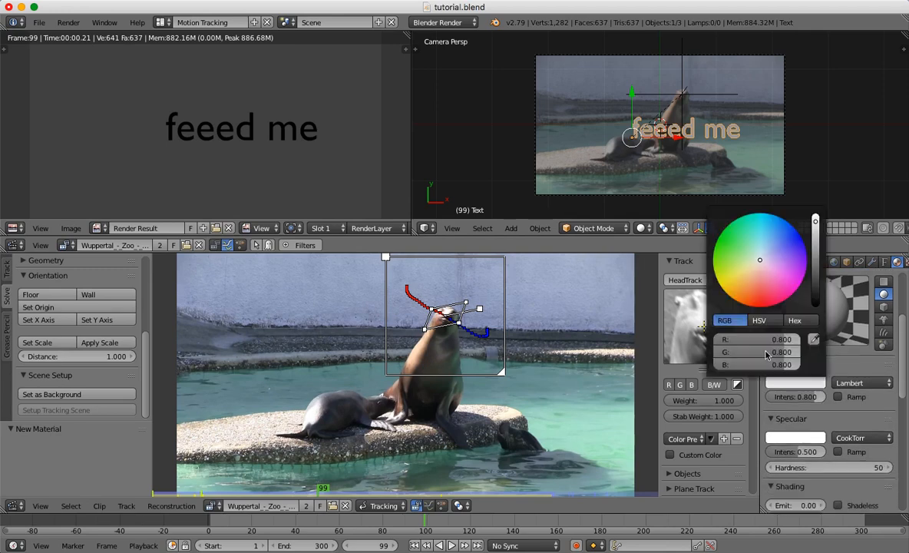
{"action": "left_click", "coordinate": [766, 304]}
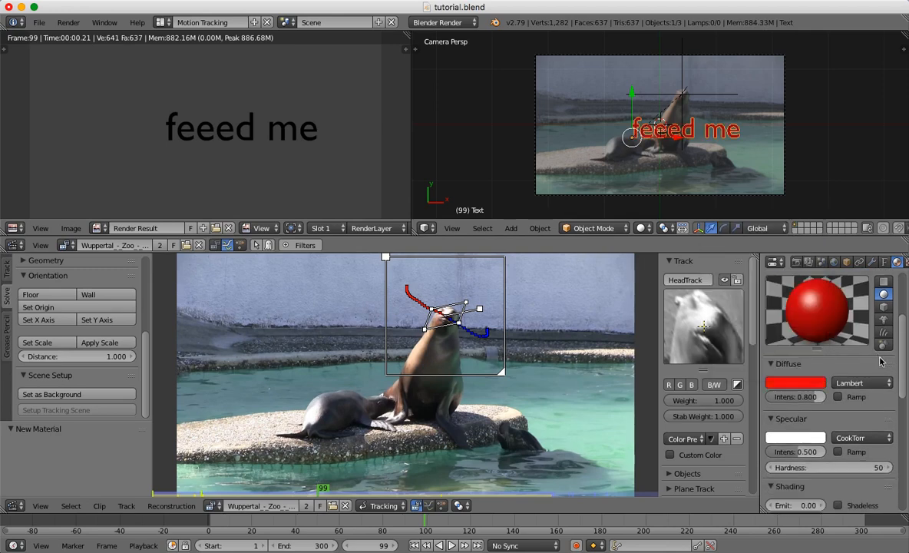
Make the text's red material shadeless and render the image again.
{"action": "left_click_drag", "start_coordinate": [905, 354], "coordinate": [903, 390]}
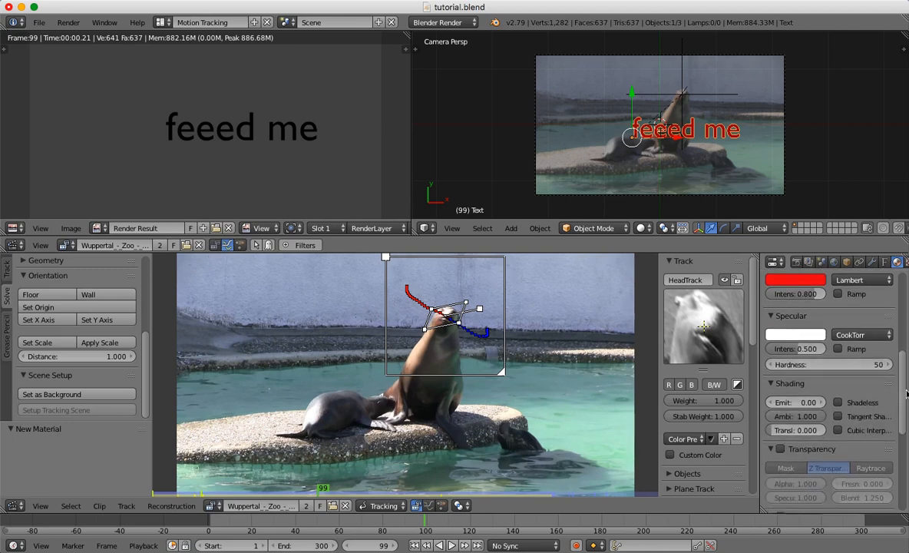
{"action": "left_click", "coordinate": [838, 405]}
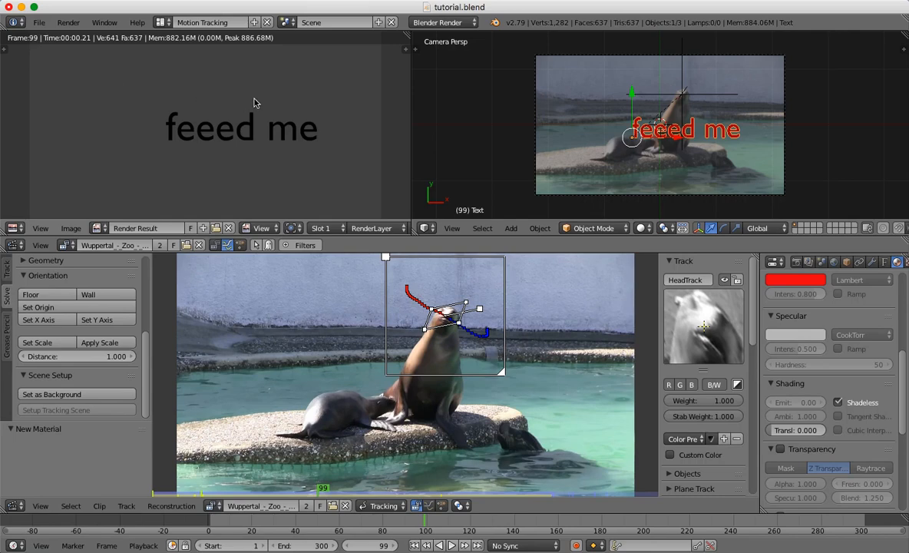
{"action": "left_click", "coordinate": [68, 22]}
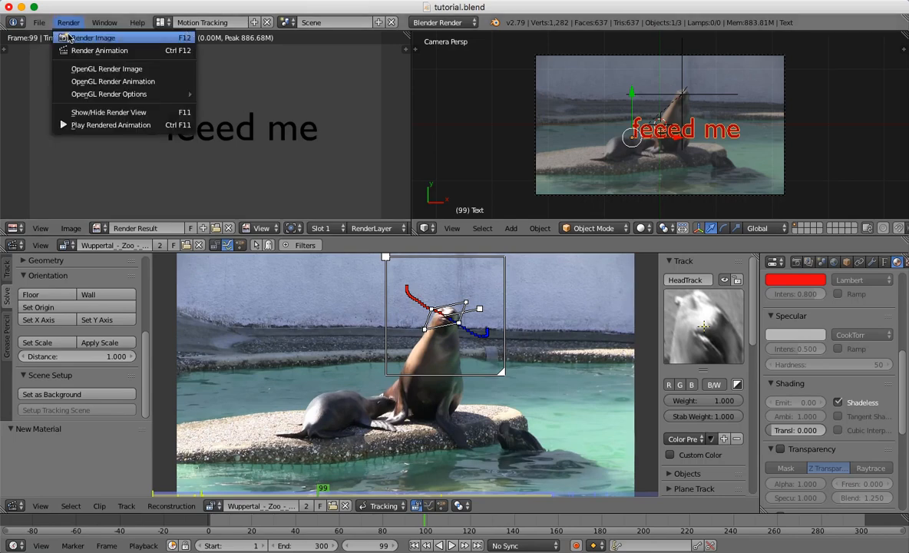
{"action": "left_click", "coordinate": [68, 37]}
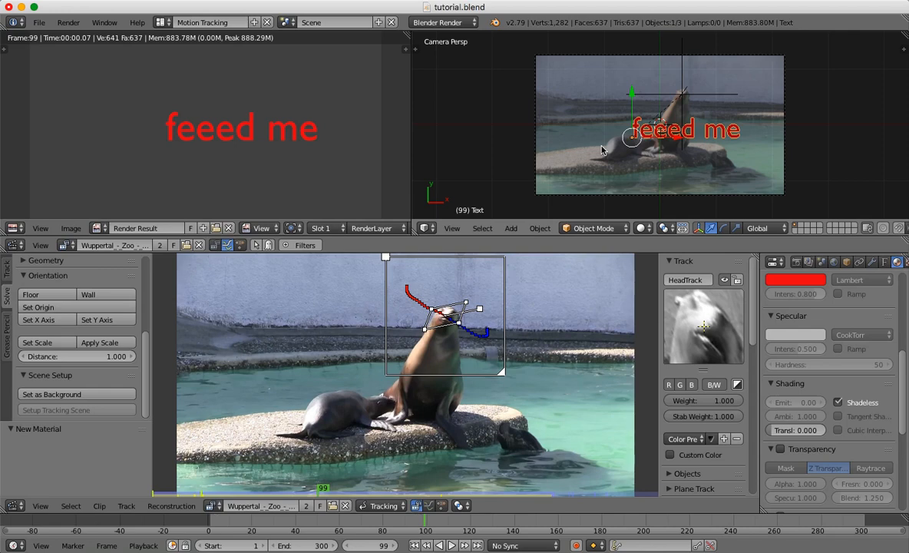
Replace the UV/Image Editor with the Node Editor, choose compositing nodes, and enable Use Nodes.
{"action": "left_click", "coordinate": [16, 229]}
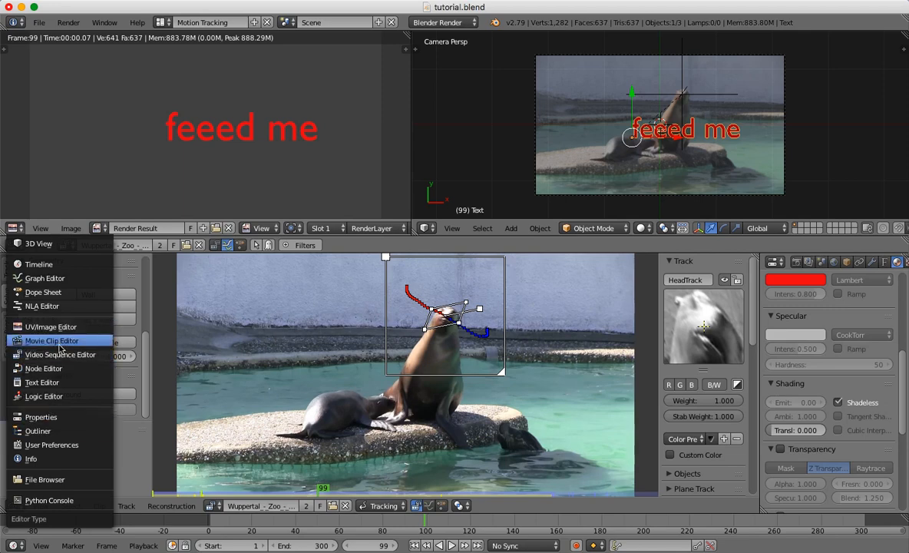
{"action": "left_click", "coordinate": [59, 372]}
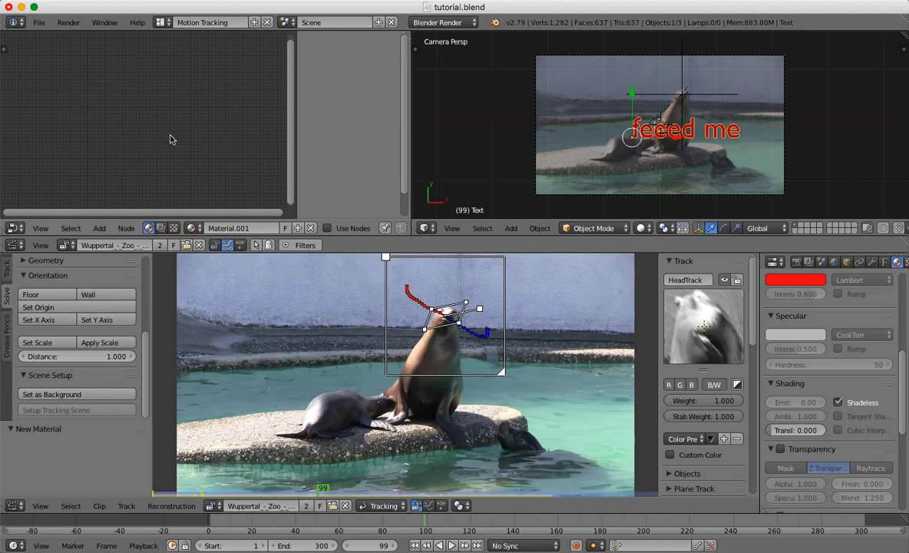
{"action": "left_click", "coordinate": [15, 229]}
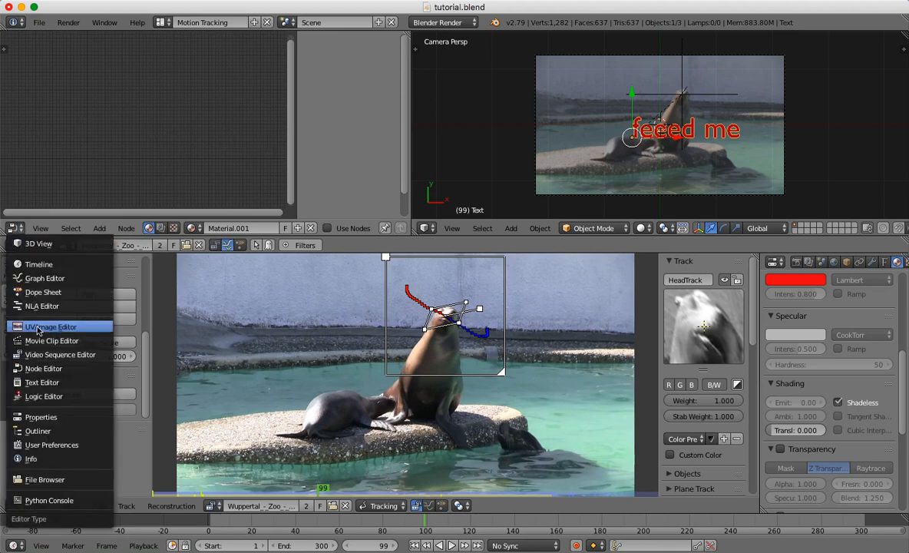
{"action": "left_click", "coordinate": [42, 372]}
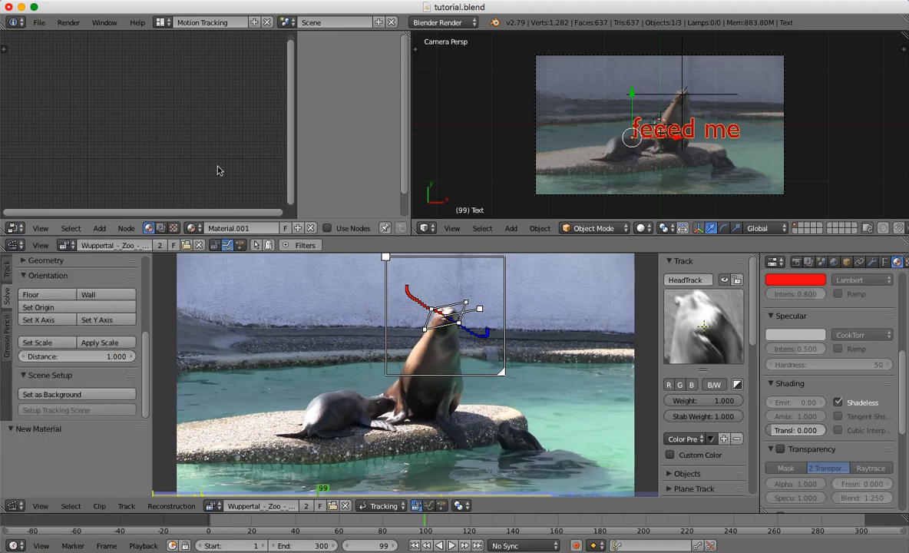
{"action": "left_click", "coordinate": [160, 228]}
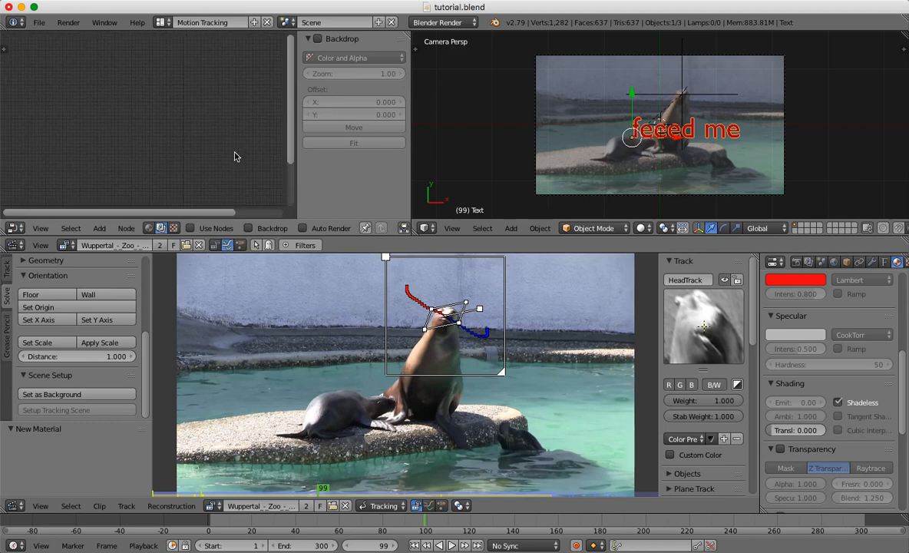
{"action": "left_click", "coordinate": [191, 229]}
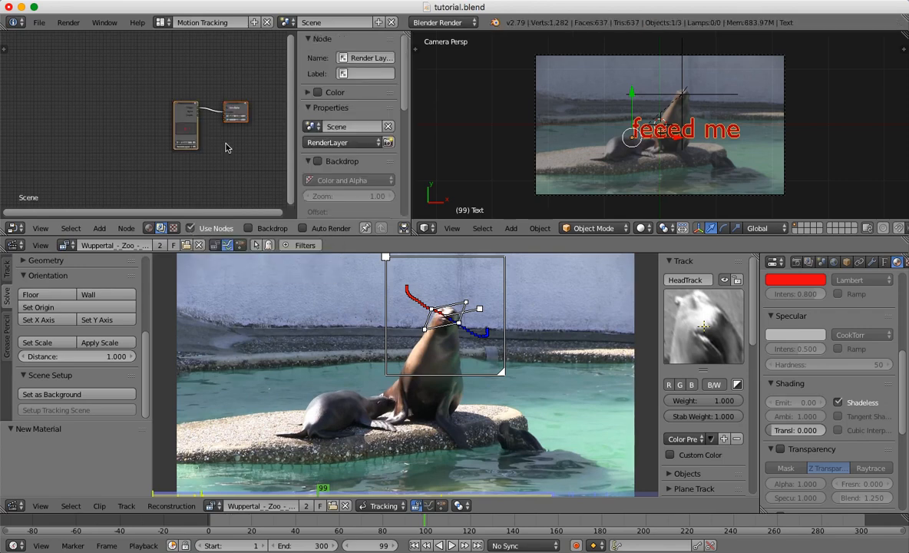
Move the Render Layers and Composite nodes apart, with Render Layers placed higher than Composite.
{"action": "scroll", "coordinate": [227, 146], "scroll_direction": "up", "scroll_amount": 5}
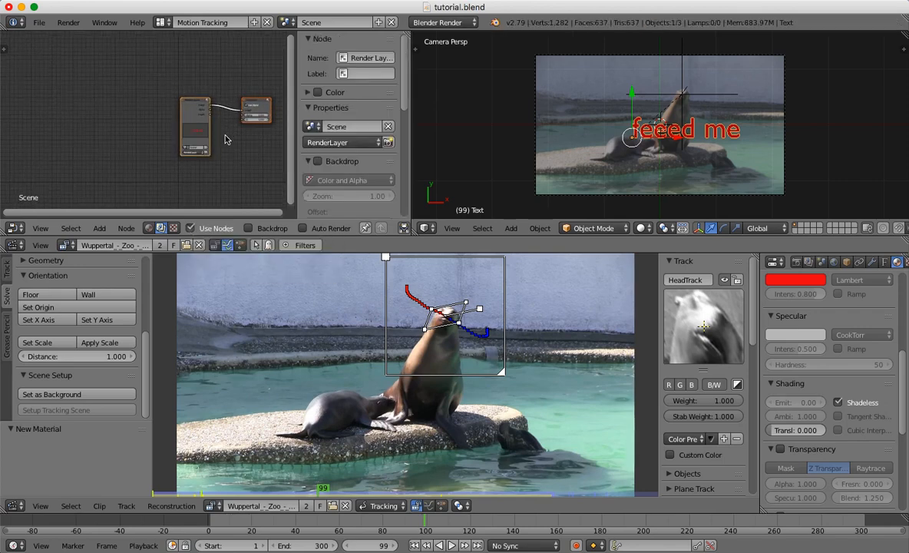
{"action": "scroll", "coordinate": [224, 138], "scroll_direction": "up", "scroll_amount": 2}
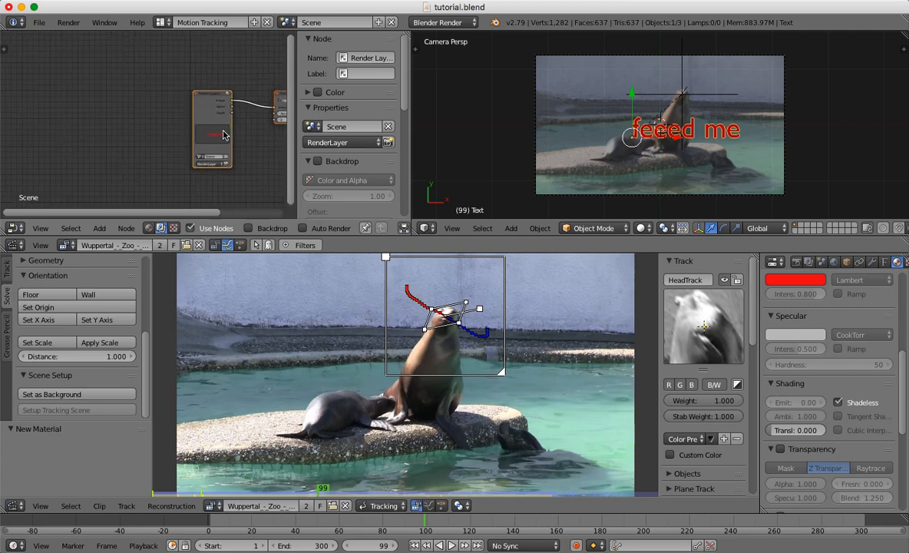
{"action": "scroll", "coordinate": [223, 136], "scroll_direction": "up", "scroll_amount": 3}
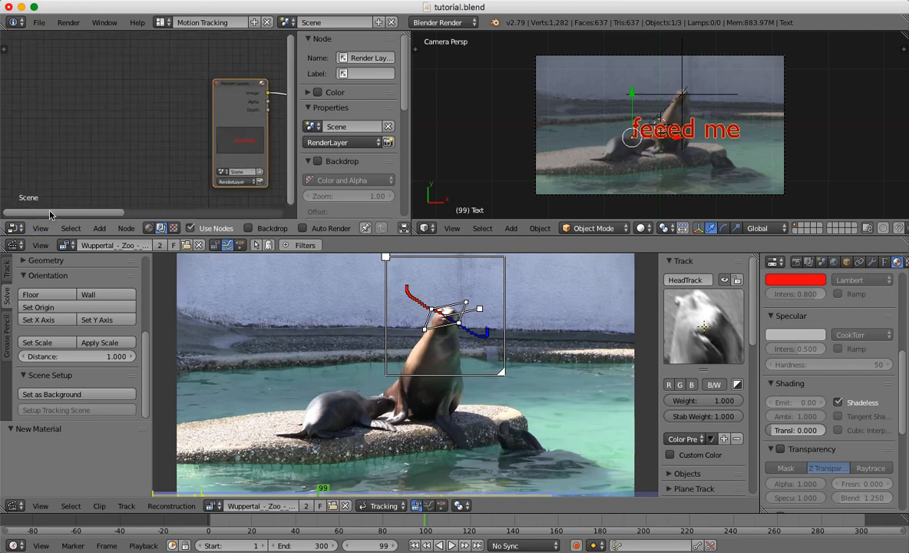
{"action": "left_click_drag", "start_coordinate": [58, 213], "coordinate": [246, 212]}
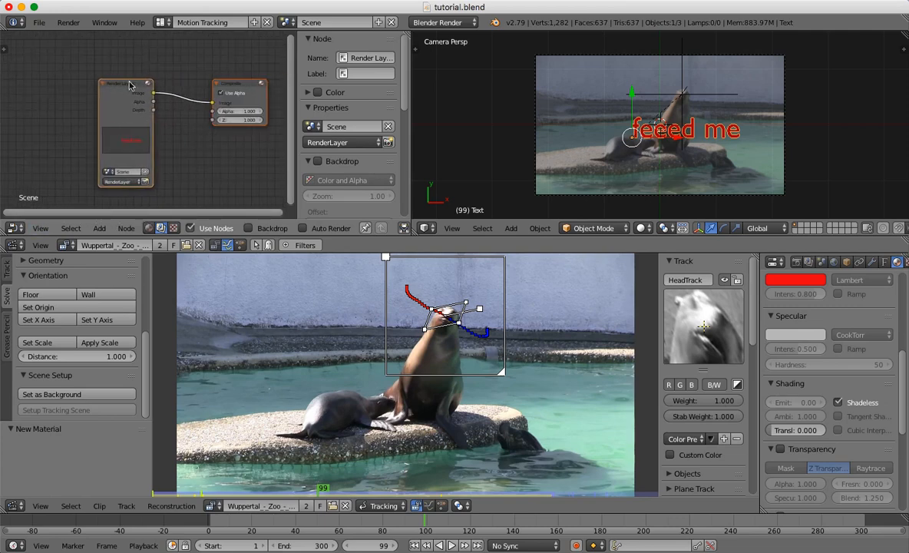
{"action": "left_click_drag", "start_coordinate": [129, 80], "coordinate": [85, 72]}
{"action": "left_click_drag", "start_coordinate": [245, 85], "coordinate": [246, 72]}
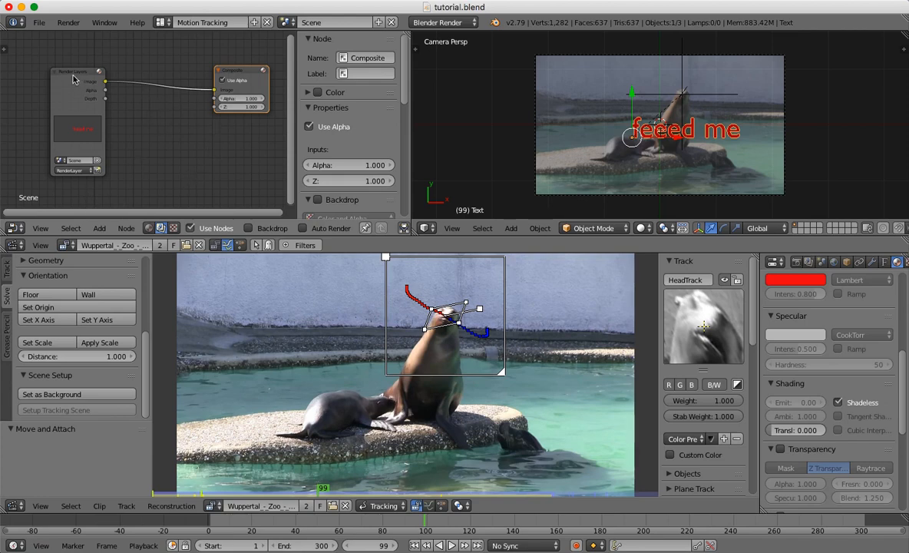
{"action": "left_click_drag", "start_coordinate": [69, 75], "coordinate": [78, 44]}
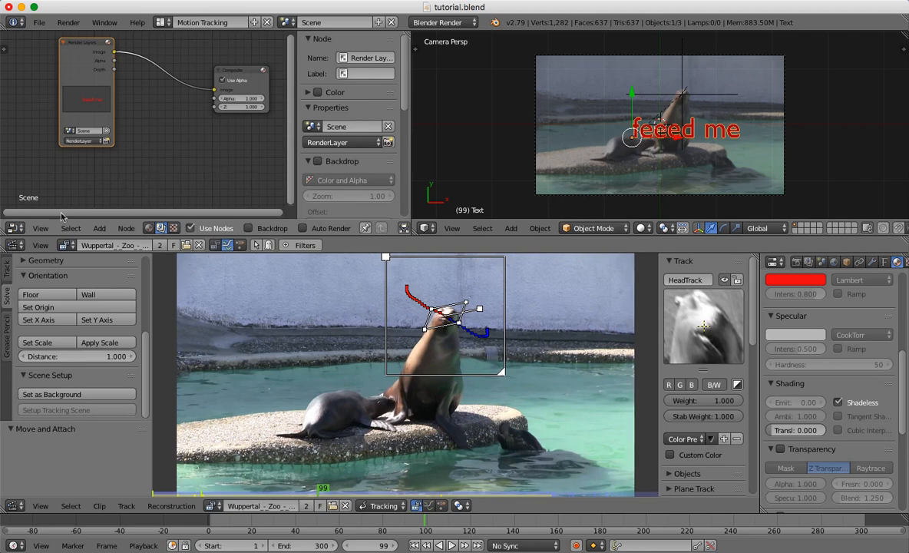
Replace the Node Editor with the UV/Image Editor and set the render shading's alpha mode to Transparent.
{"action": "left_click", "coordinate": [18, 228]}
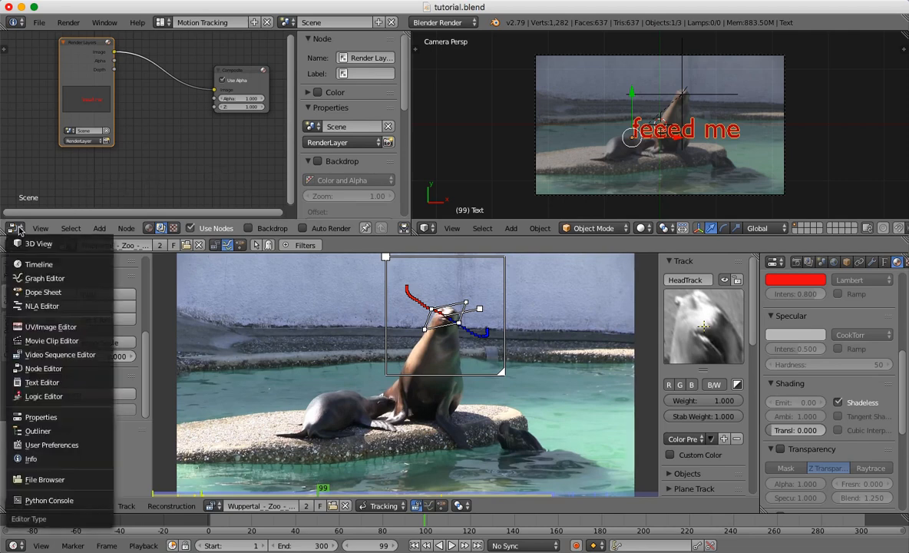
{"action": "left_click", "coordinate": [37, 332]}
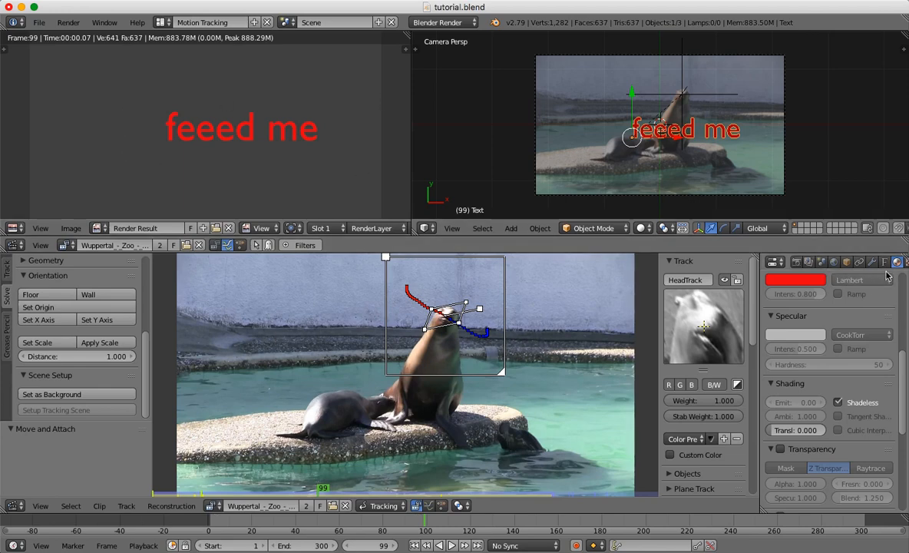
{"action": "left_click", "coordinate": [798, 261]}
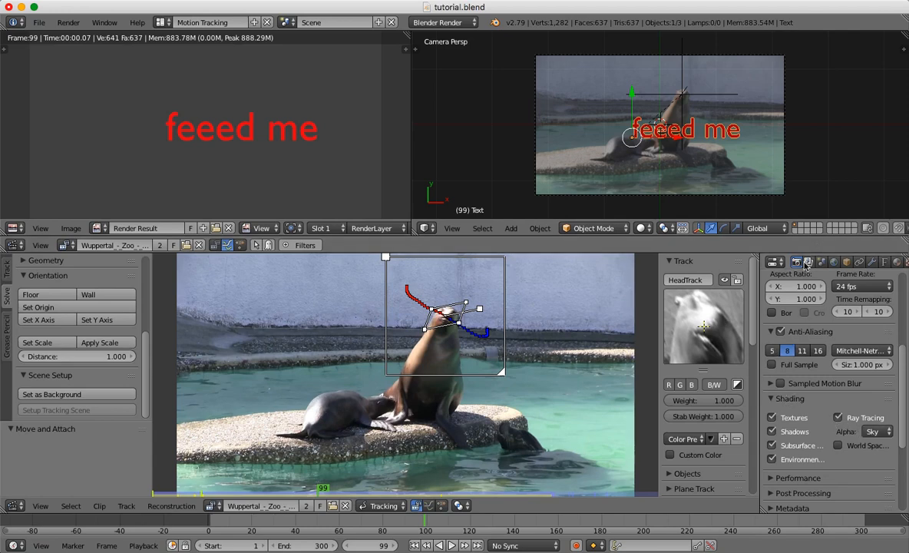
{"action": "left_click", "coordinate": [772, 398]}
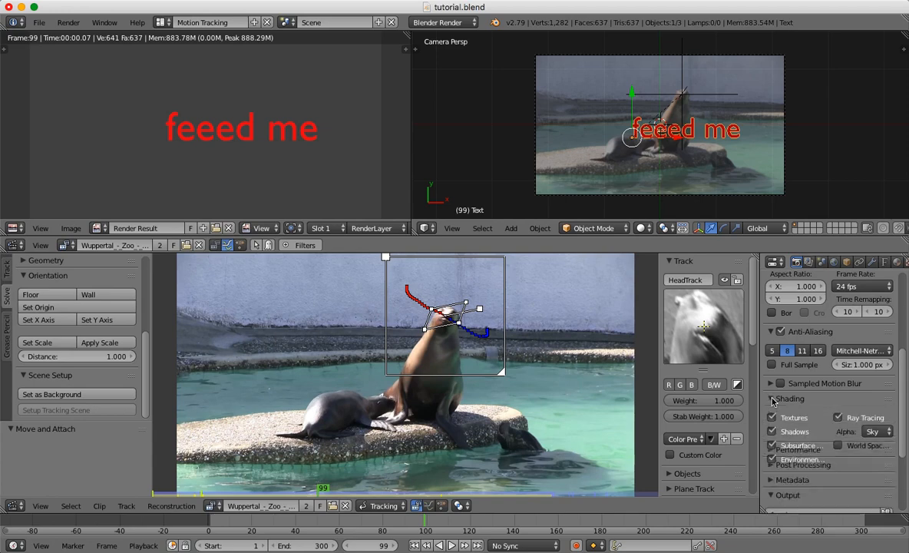
{"action": "left_click", "coordinate": [876, 432]}
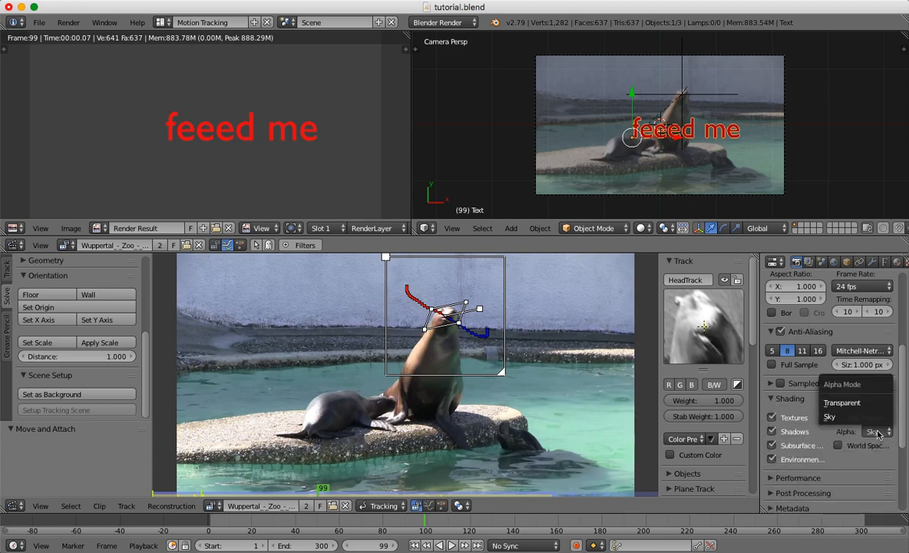
{"action": "left_click", "coordinate": [843, 403]}
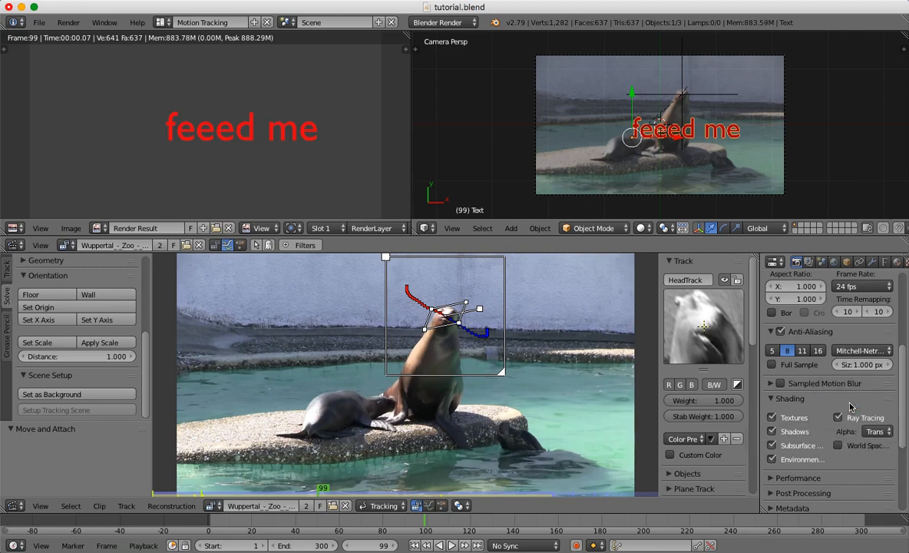
Render the image again with the transparent background and switch the render view back to the Node Editor.
{"action": "left_click", "coordinate": [69, 22]}
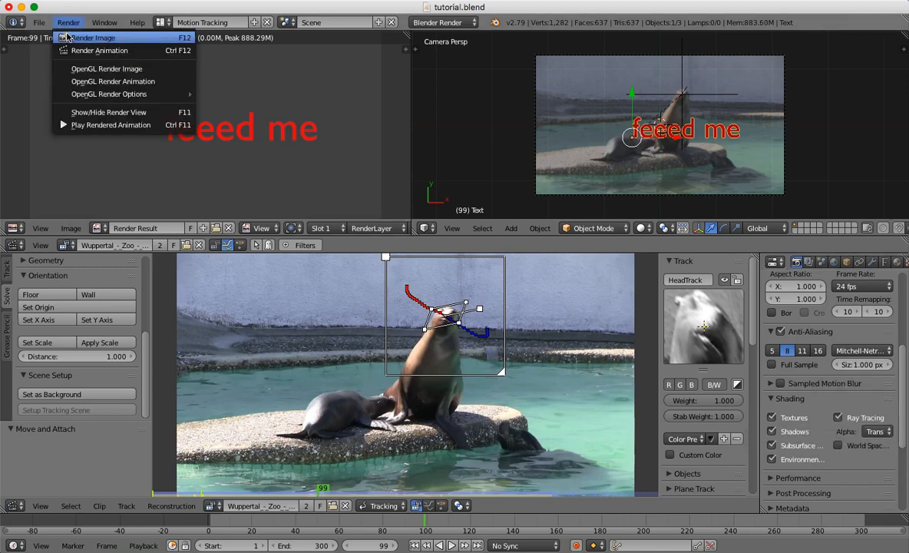
{"action": "left_click", "coordinate": [69, 36]}
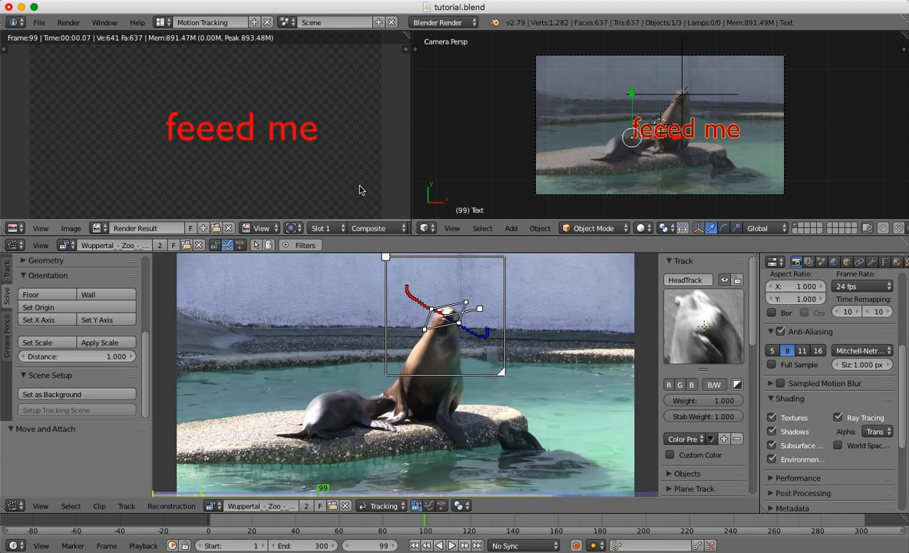
{"action": "left_click", "coordinate": [16, 228]}
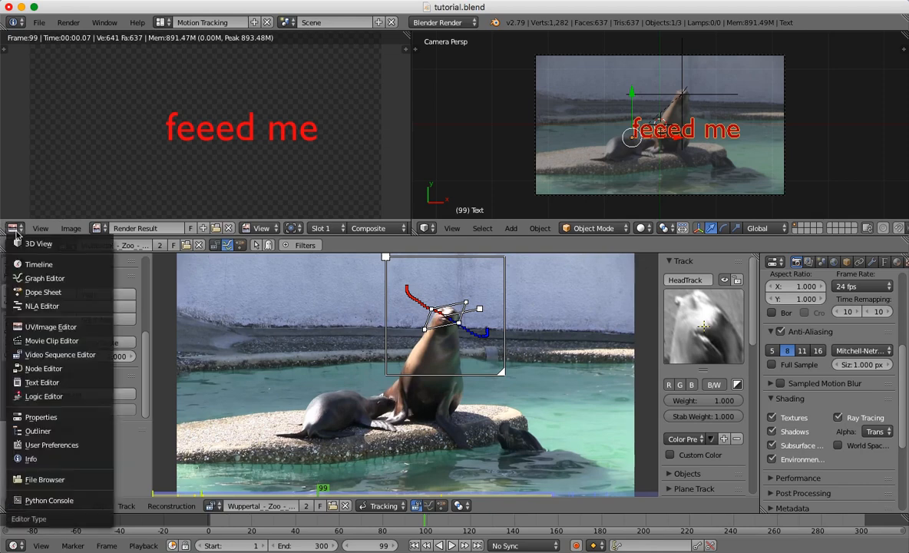
{"action": "left_click", "coordinate": [40, 373]}
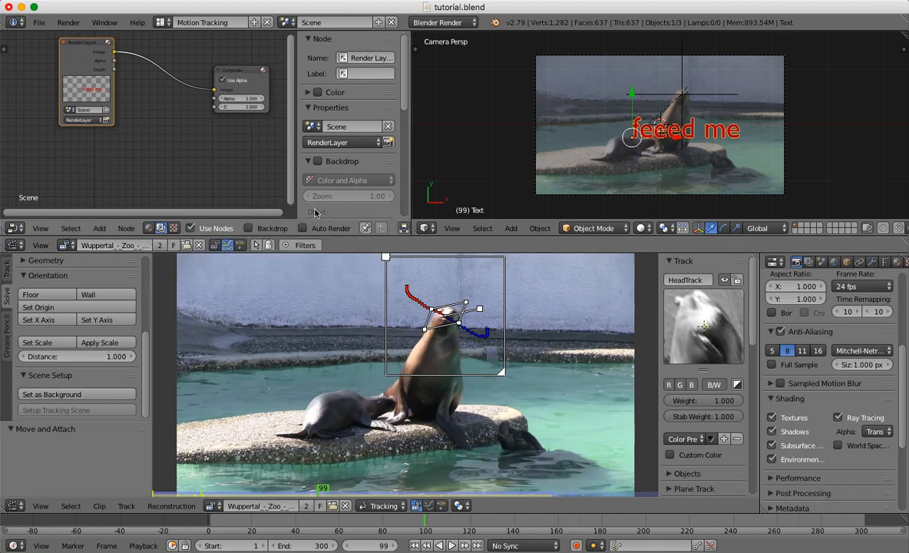
Hide the Node Editor's properties sidebar and add a Movie Clip input node between Render Layers and Composite.
{"action": "key", "text": "Tab"}
{"action": "key", "text": "n"}
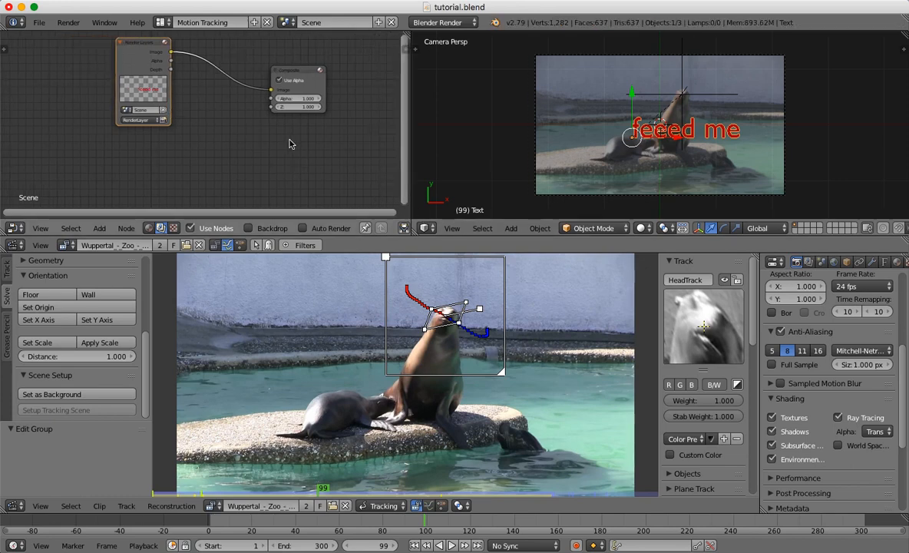
{"action": "left_click", "coordinate": [101, 229]}
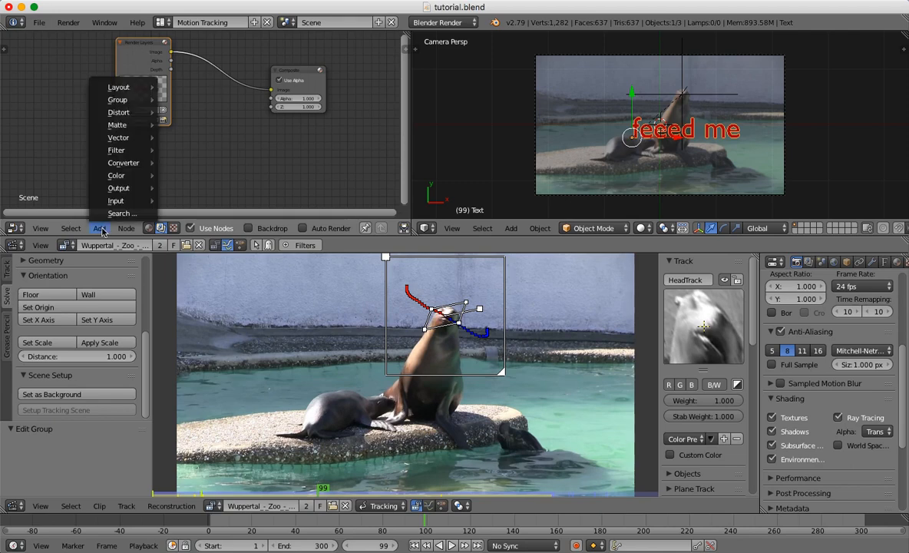
{"action": "mouse_move", "coordinate": [120, 200]}
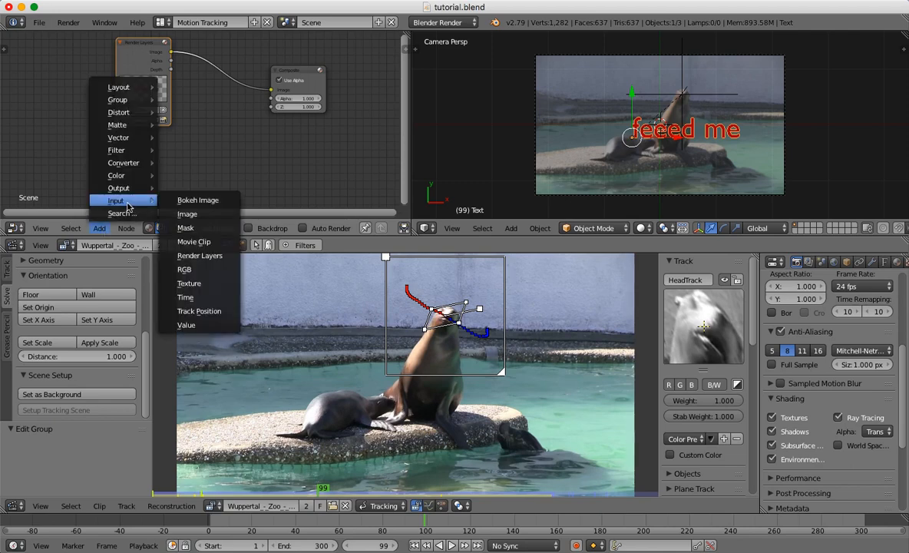
{"action": "left_click", "coordinate": [192, 242]}
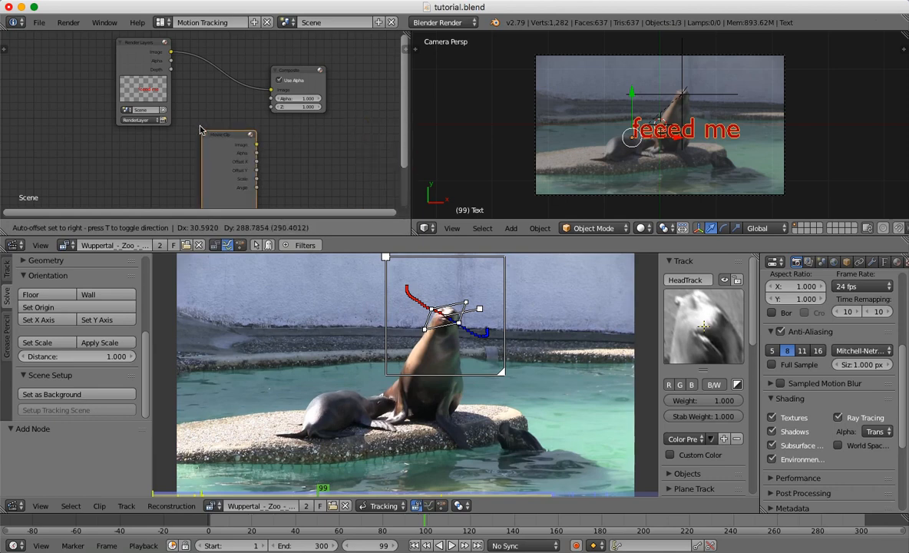
{"action": "left_click", "coordinate": [196, 109]}
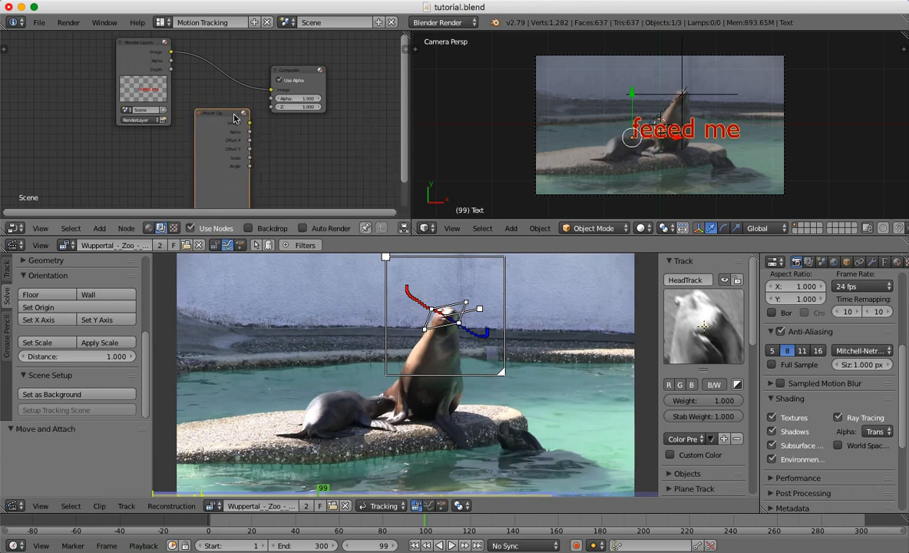
Load the Wuppertal zoo clip into the Movie Clip node and place the node to the left of Render Layers.
{"action": "left_click_drag", "start_coordinate": [234, 118], "coordinate": [209, 98]}
{"action": "scroll", "coordinate": [208, 103], "scroll_direction": "down", "scroll_amount": 1}
{"action": "left_click", "coordinate": [180, 184]}
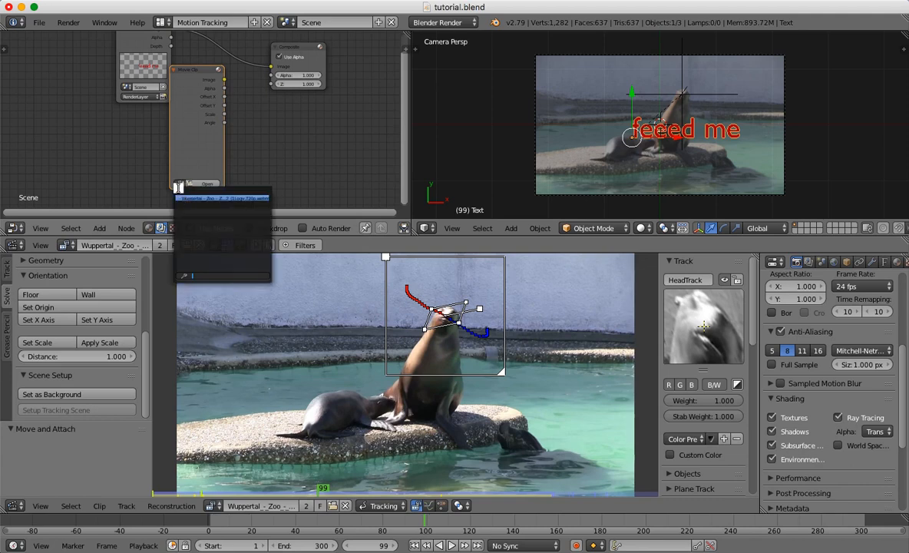
{"action": "left_click", "coordinate": [200, 198]}
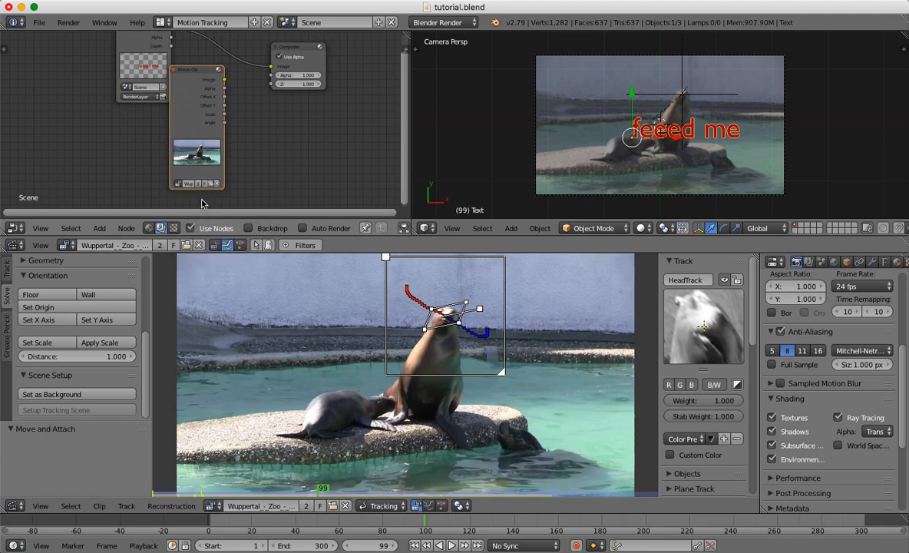
{"action": "left_click_drag", "start_coordinate": [183, 73], "coordinate": [82, 73]}
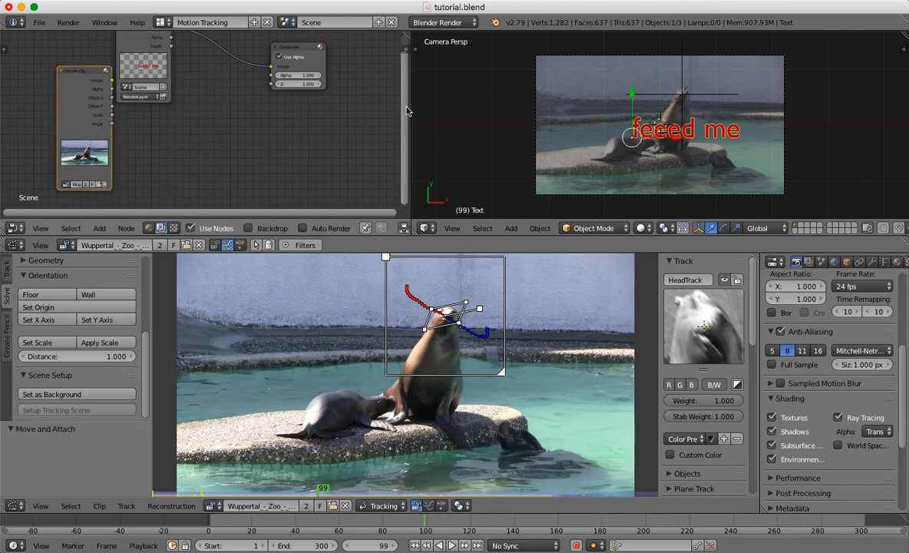
{"action": "left_click_drag", "start_coordinate": [407, 108], "coordinate": [407, 94]}
Maximize the Node Editor and add an Alpha Over node between Render Layers and Composite.
{"action": "left_click", "coordinate": [40, 228]}
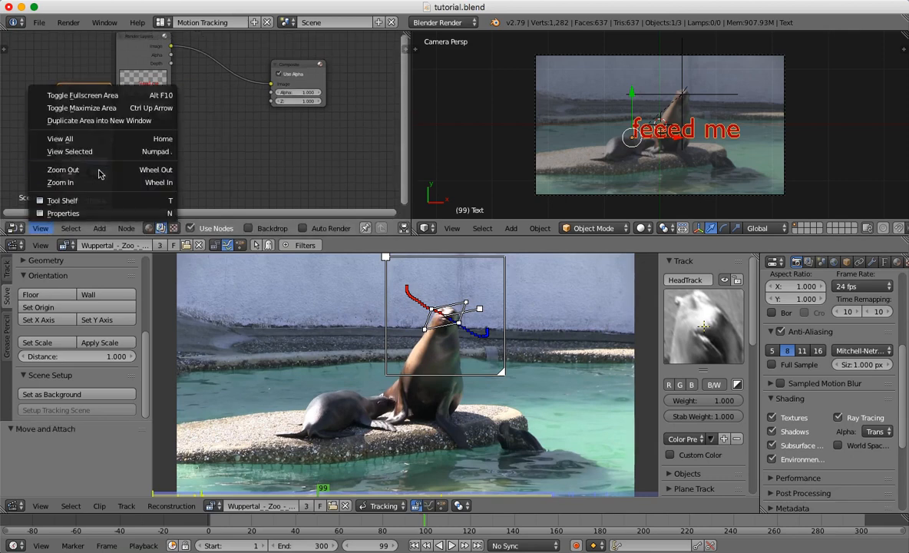
{"action": "left_click", "coordinate": [100, 110]}
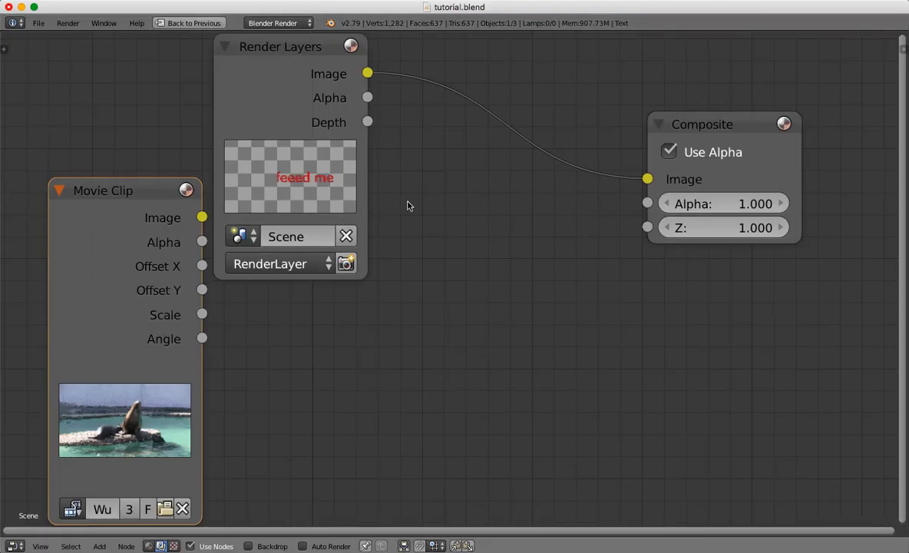
{"action": "left_click", "coordinate": [99, 546]}
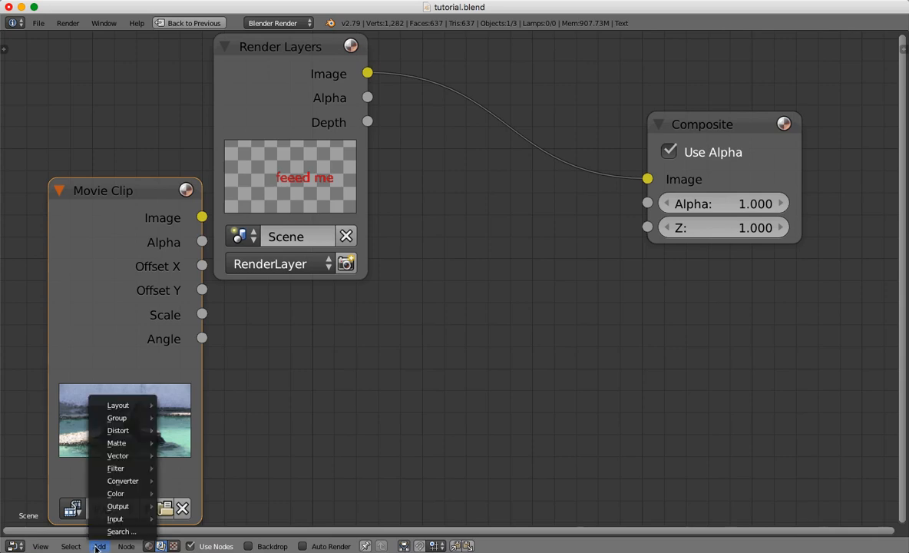
{"action": "mouse_move", "coordinate": [129, 508]}
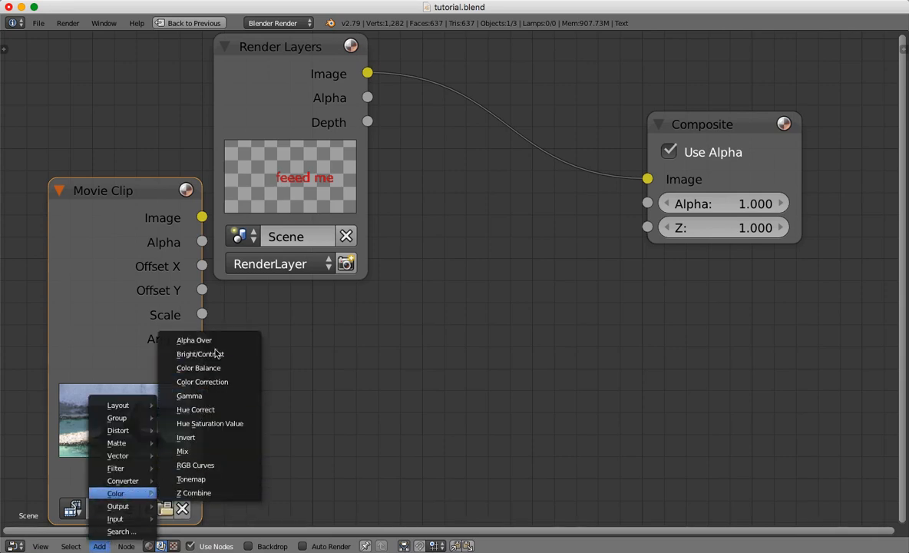
{"action": "left_click", "coordinate": [201, 341]}
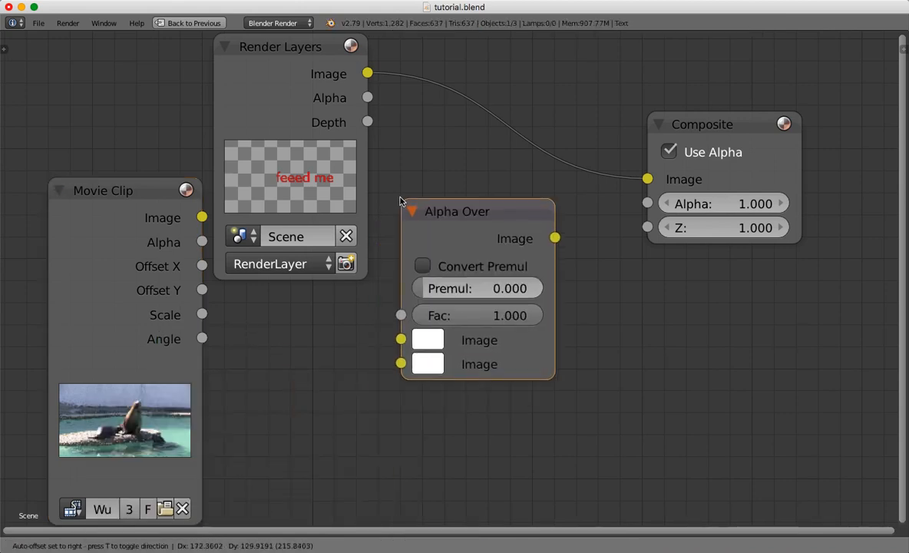
{"action": "left_click", "coordinate": [434, 205]}
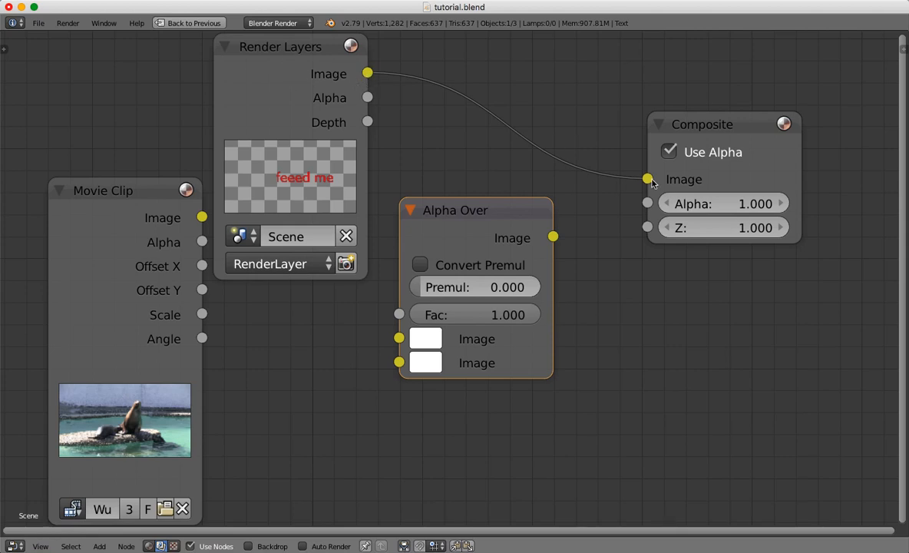
Link Render Layers to Alpha Over's first image input, Movie Clip to its second, and the Alpha Over output to Composite's image input.
{"action": "left_click_drag", "start_coordinate": [647, 179], "coordinate": [399, 339]}
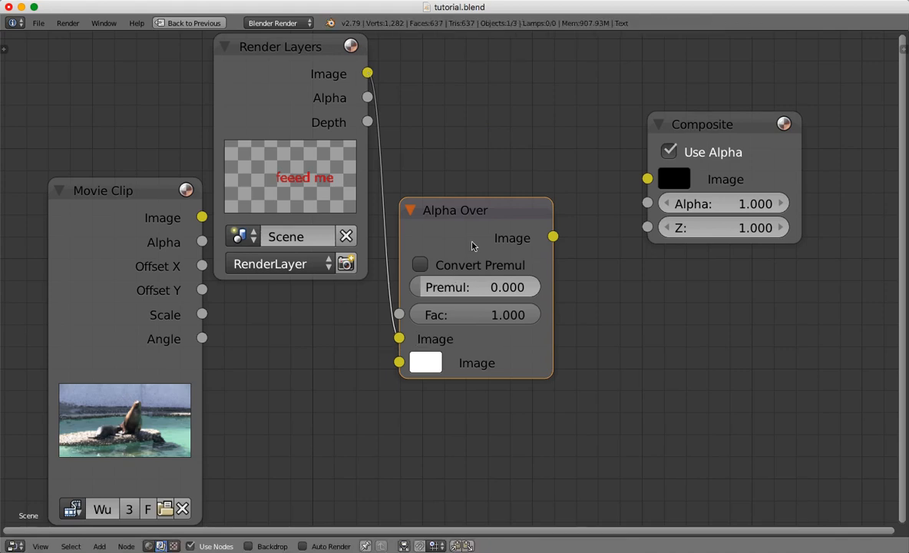
{"action": "left_click_drag", "start_coordinate": [463, 213], "coordinate": [490, 107]}
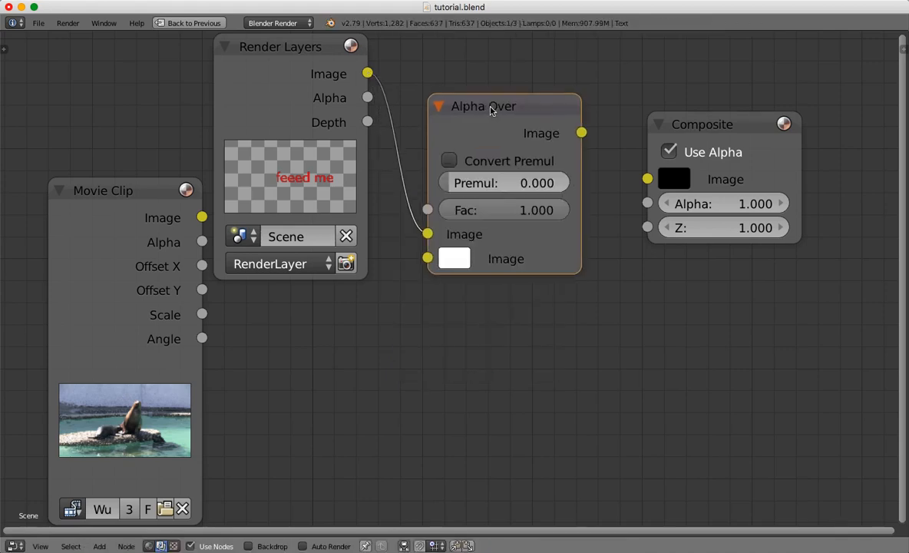
{"action": "left_click_drag", "start_coordinate": [202, 217], "coordinate": [429, 265]}
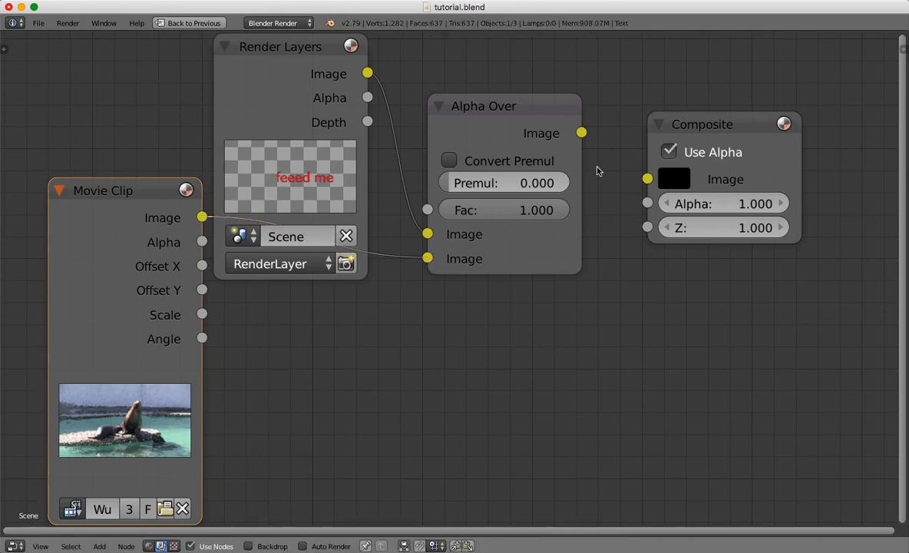
{"action": "left_click_drag", "start_coordinate": [582, 133], "coordinate": [649, 183]}
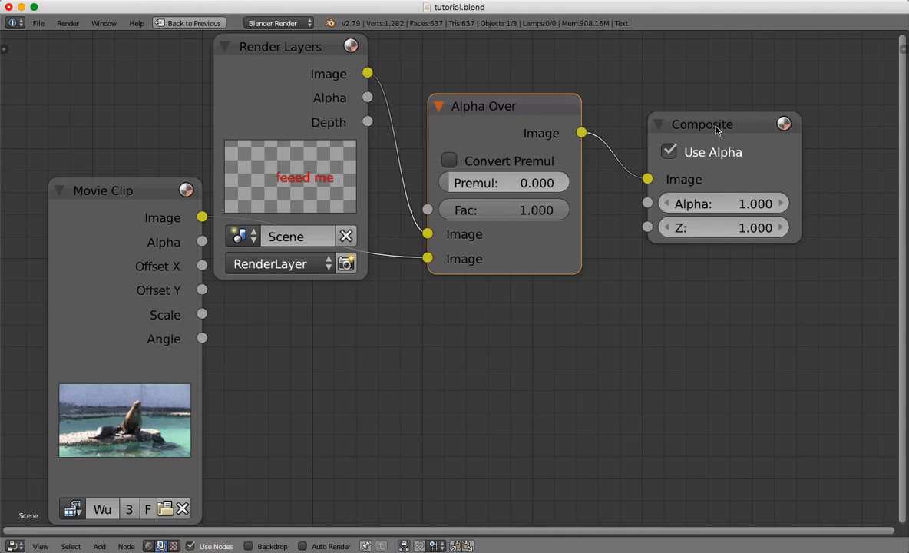
Return to the multi-editor layout with the UV/Image Editor in place of the 3D View and render the composited image.
{"action": "left_click", "coordinate": [40, 546]}
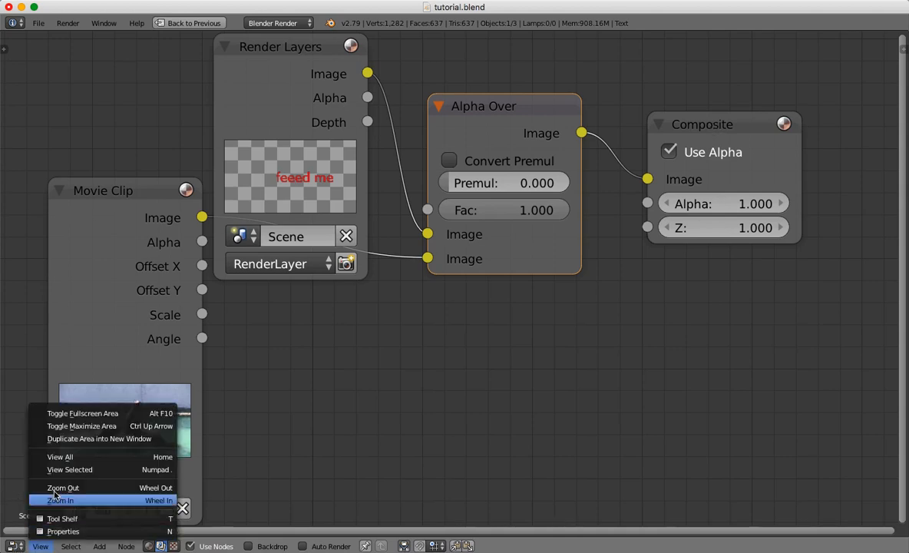
{"action": "left_click", "coordinate": [68, 431]}
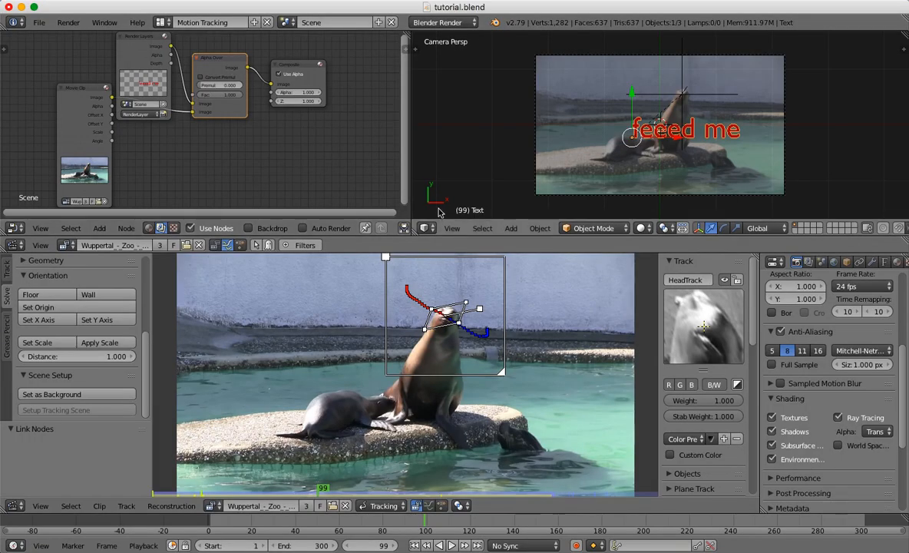
{"action": "left_click", "coordinate": [427, 228]}
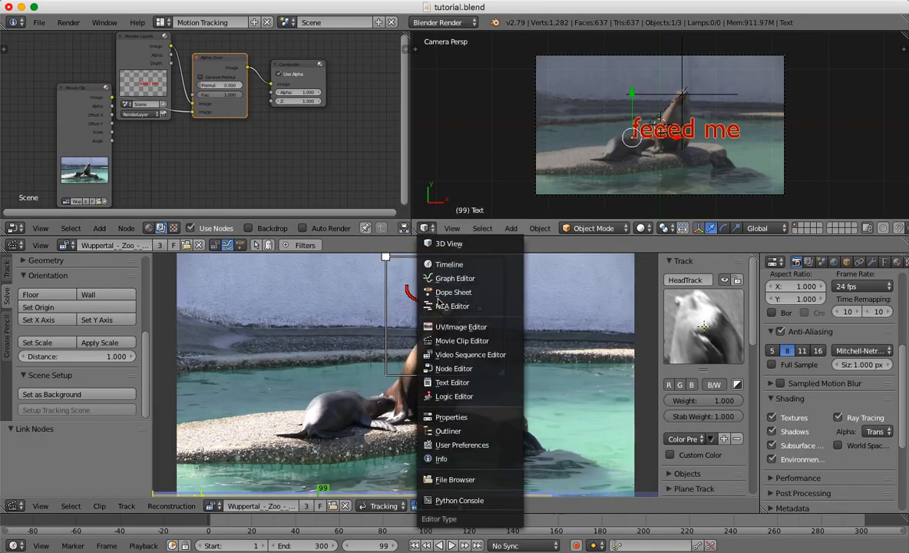
{"action": "left_click", "coordinate": [461, 327]}
{"action": "left_click", "coordinate": [67, 23]}
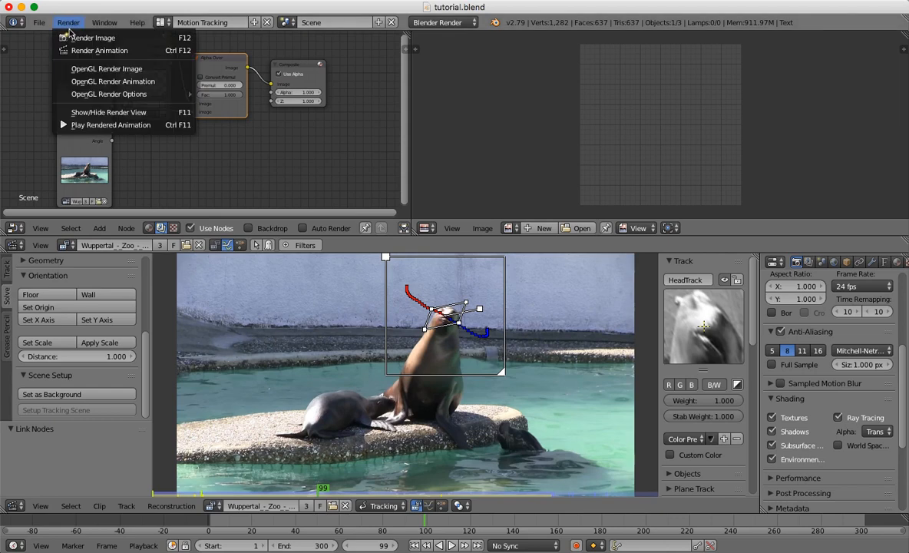
{"action": "left_click", "coordinate": [70, 36]}
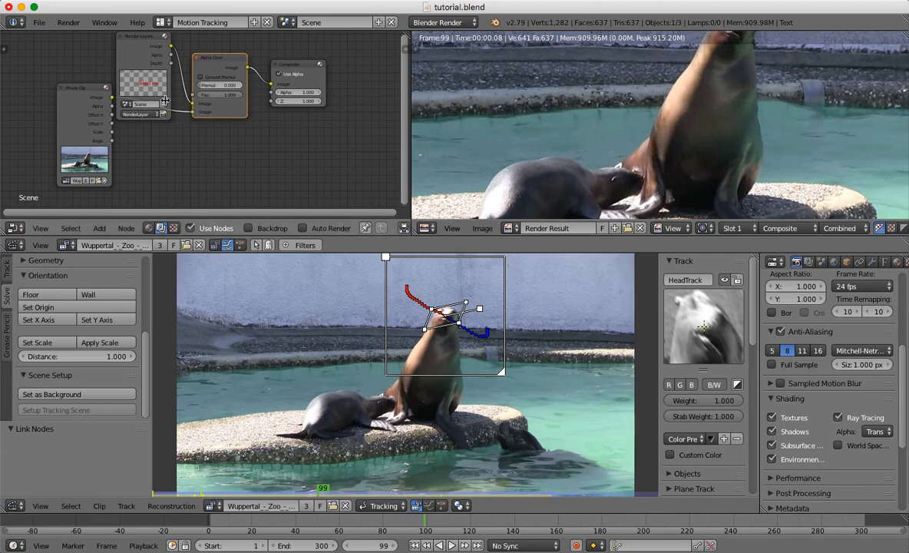
Move the Movie Clip node below Render Layers and swap the Alpha Over image inputs so Movie Clip feeds the first and Render Layers the second.
{"action": "left_click_drag", "start_coordinate": [85, 90], "coordinate": [118, 127]}
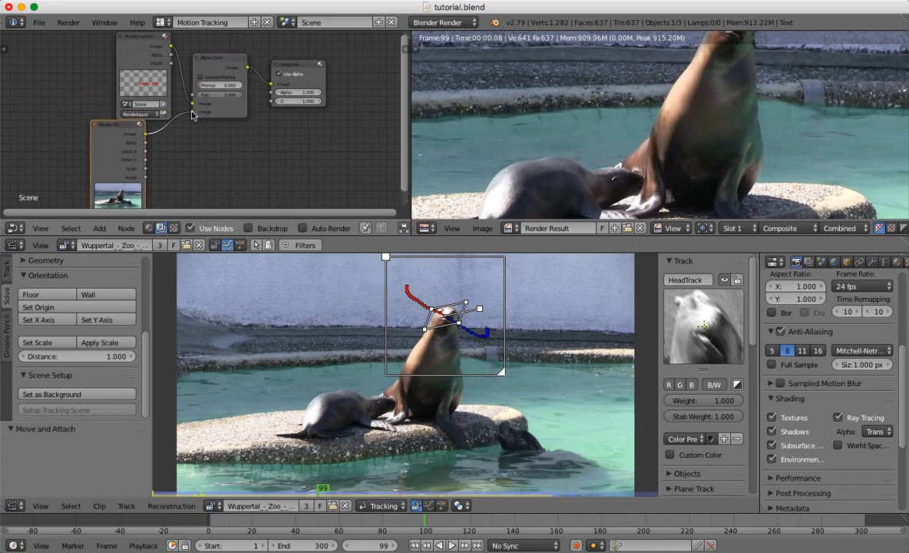
{"action": "left_click_drag", "start_coordinate": [193, 115], "coordinate": [192, 112]}
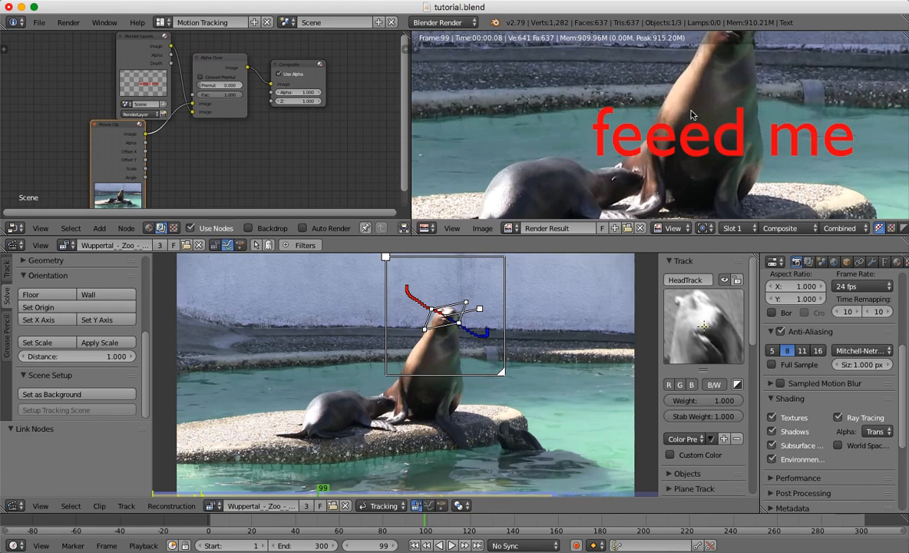
Examine the composited render over several timeline frames between 30 and 161, checking the text against the sea lion's movement.
{"action": "scroll", "coordinate": [609, 132], "scroll_direction": "down", "scroll_amount": 4}
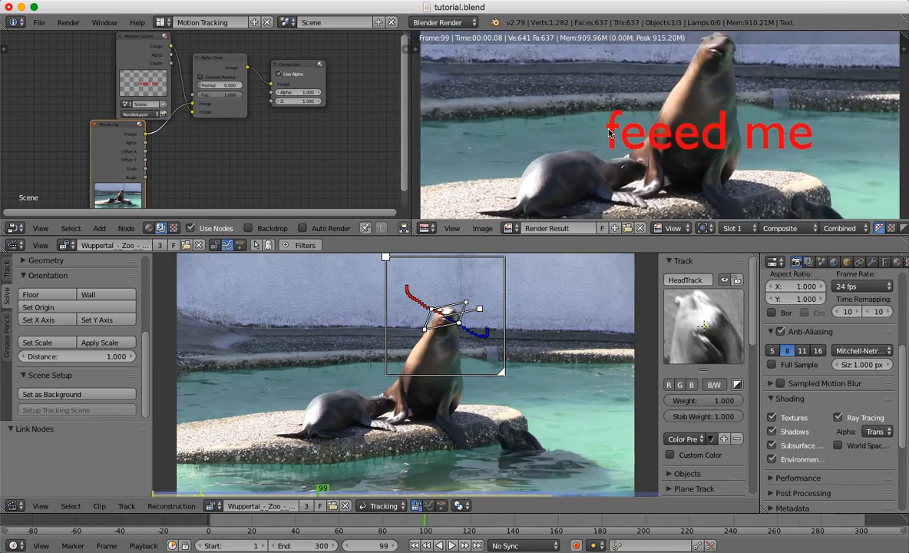
{"action": "scroll", "coordinate": [609, 134], "scroll_direction": "down", "scroll_amount": 2}
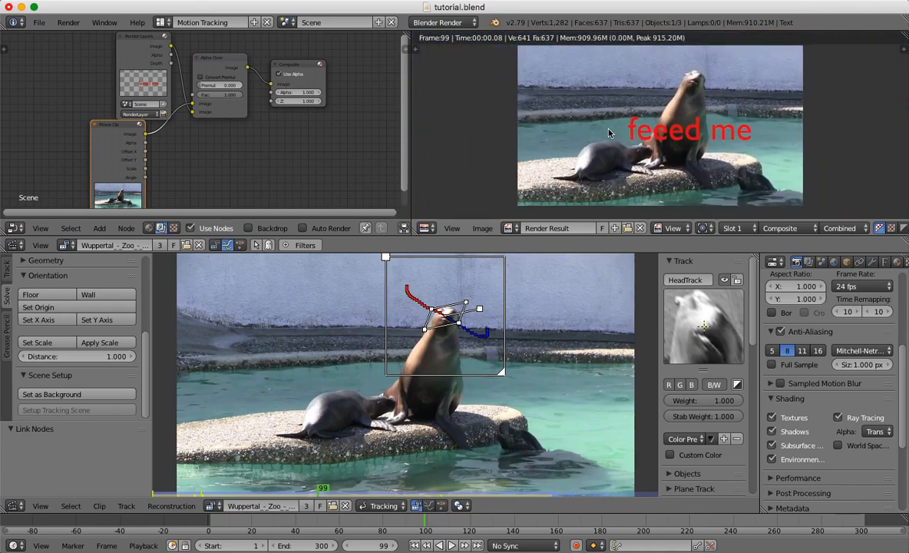
{"action": "left_click", "coordinate": [319, 527]}
{"action": "left_click", "coordinate": [275, 525]}
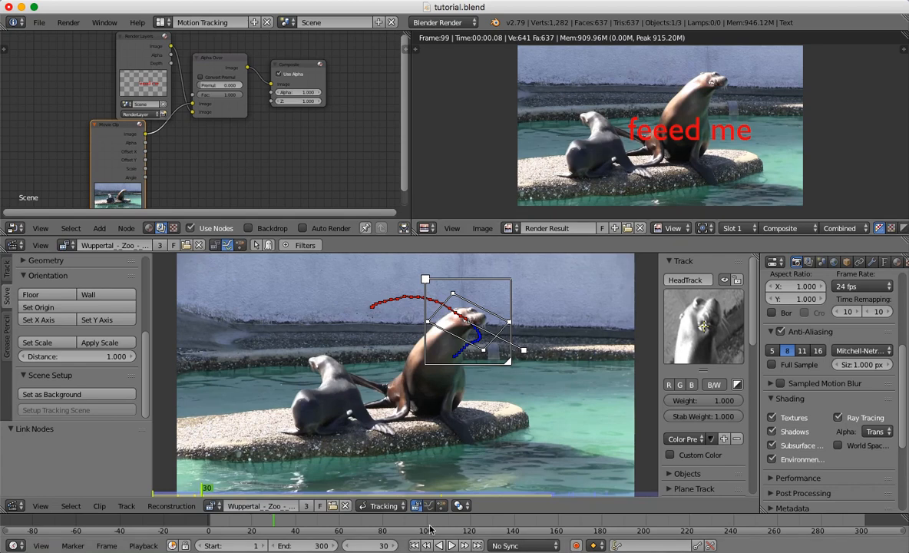
{"action": "left_click", "coordinate": [499, 525]}
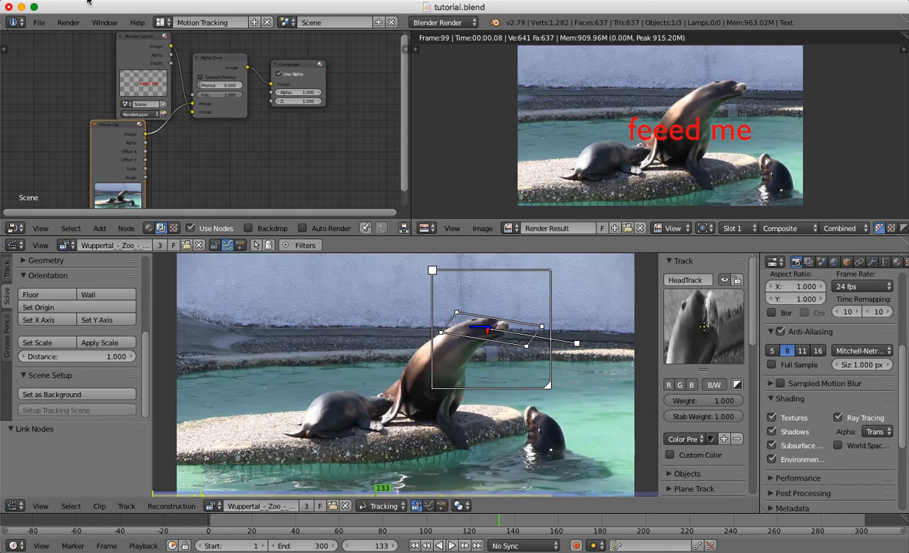
{"action": "left_click", "coordinate": [559, 527]}
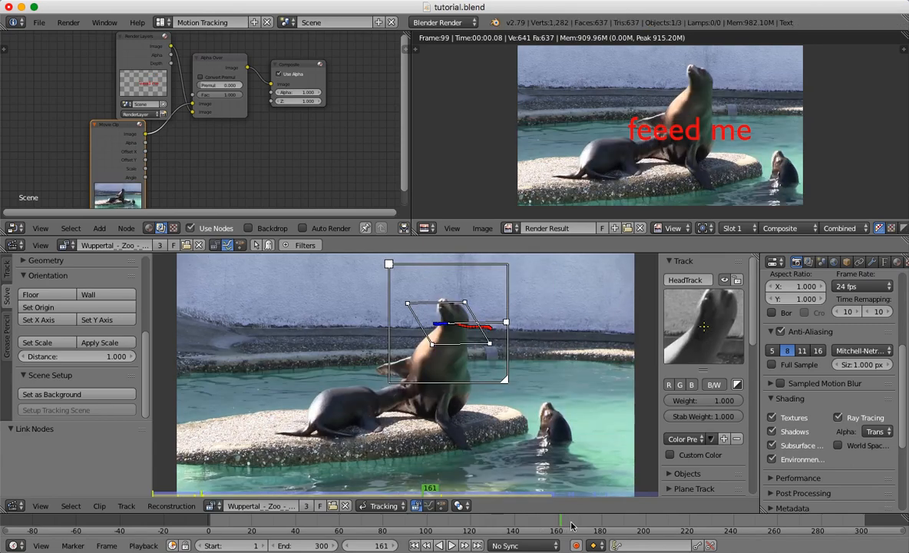
{"action": "left_click", "coordinate": [487, 524]}
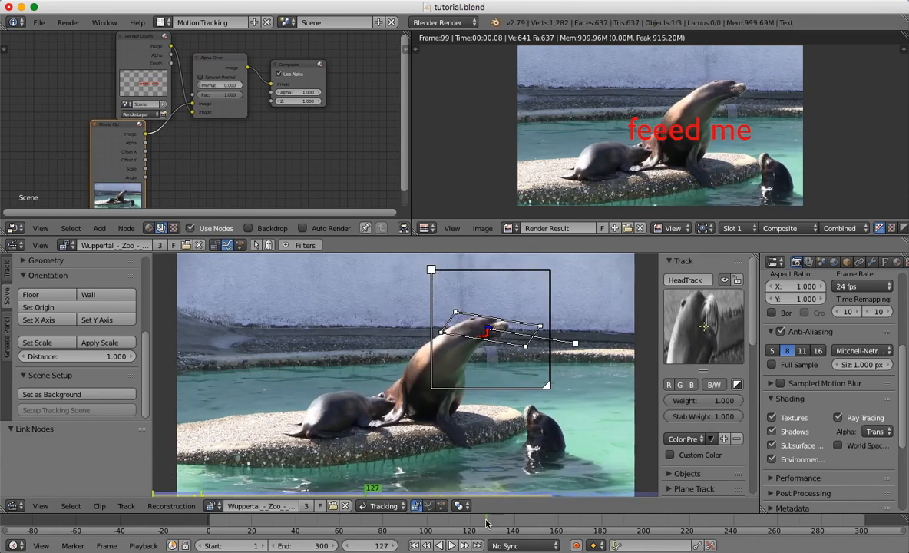
Render test images of the composite at frames 184, 32 and 14.
{"action": "left_click", "coordinate": [610, 526]}
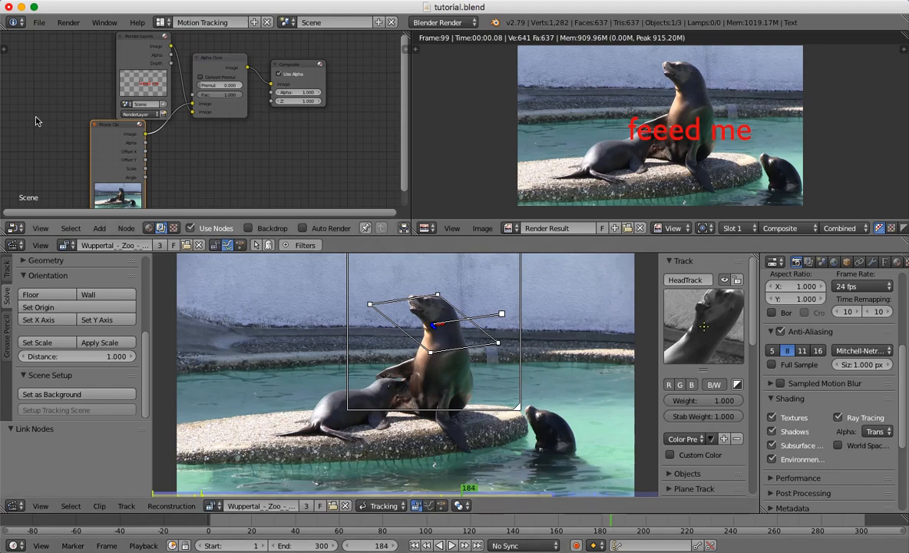
{"action": "left_click", "coordinate": [76, 25]}
{"action": "left_click", "coordinate": [77, 36]}
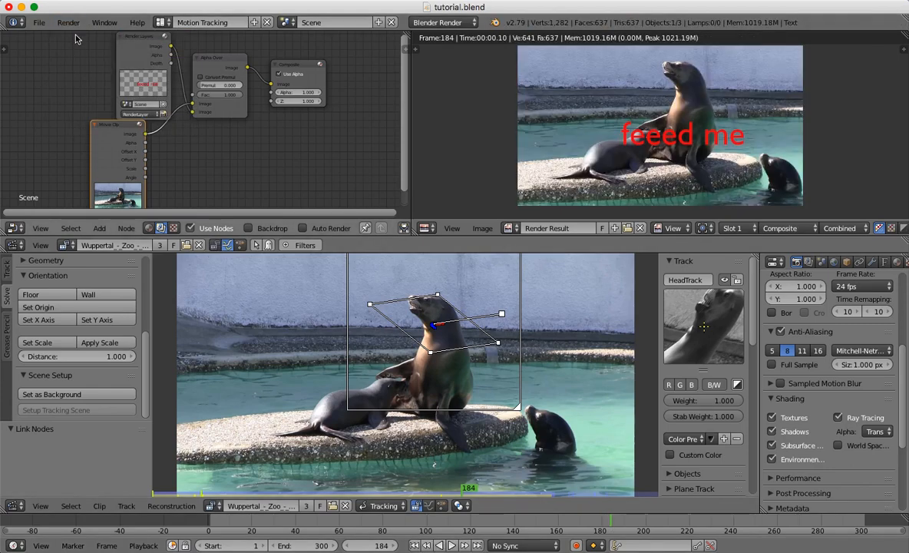
{"action": "left_click", "coordinate": [278, 524]}
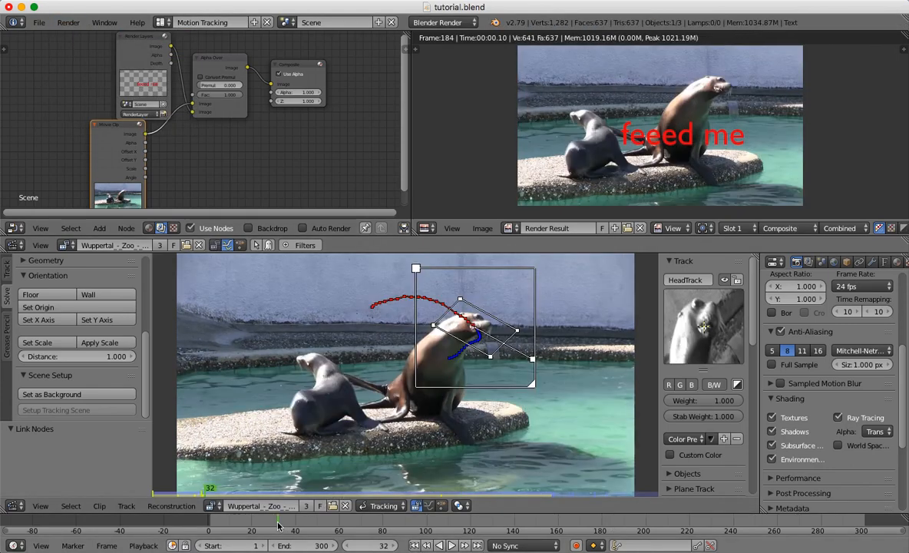
{"action": "left_click", "coordinate": [68, 22]}
{"action": "left_click", "coordinate": [77, 38]}
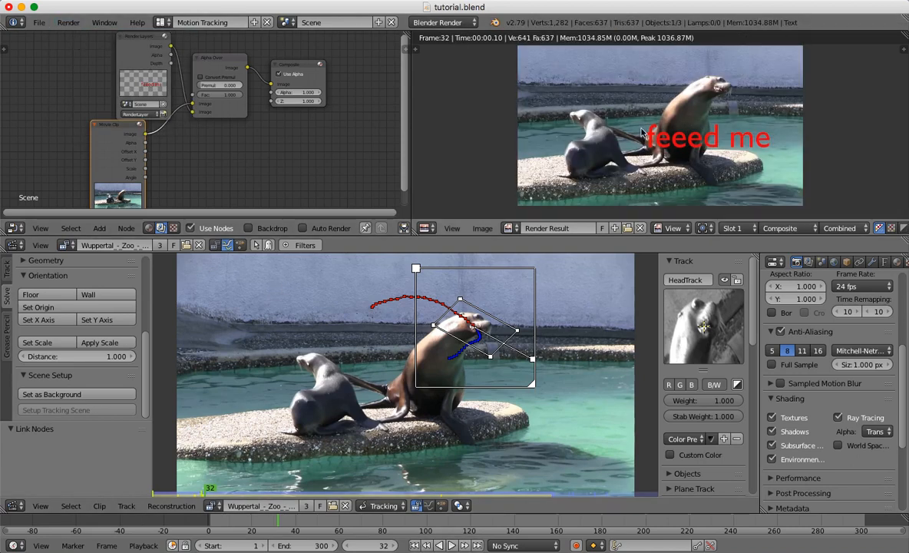
{"action": "left_click", "coordinate": [239, 524]}
{"action": "left_click", "coordinate": [68, 22]}
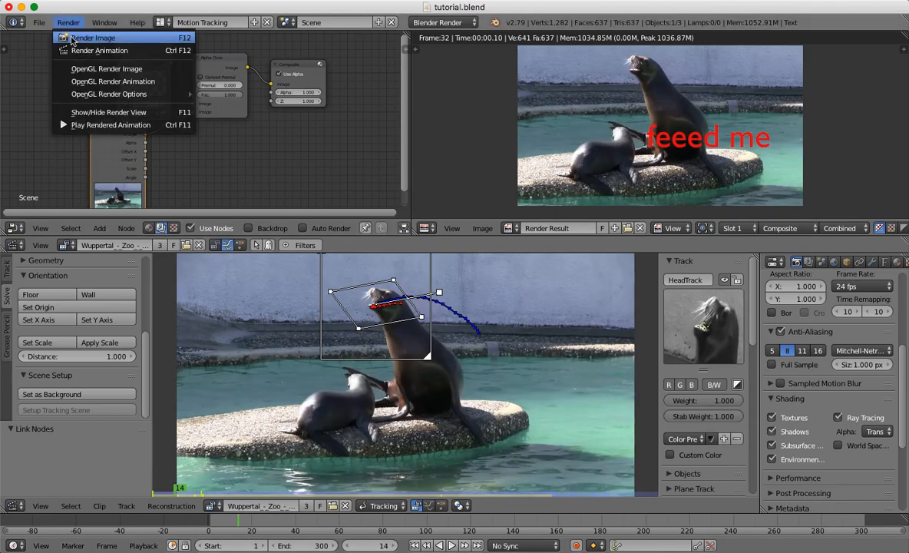
{"action": "left_click", "coordinate": [70, 38]}
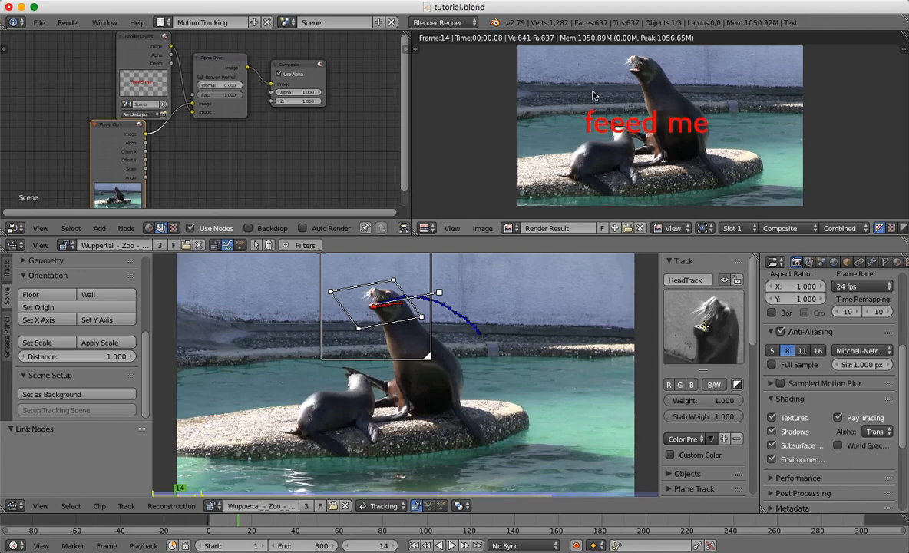
Switch the render result area to the 3D View and move the text up about 0.2 units along Y.
{"action": "left_click", "coordinate": [426, 228]}
{"action": "left_click", "coordinate": [435, 244]}
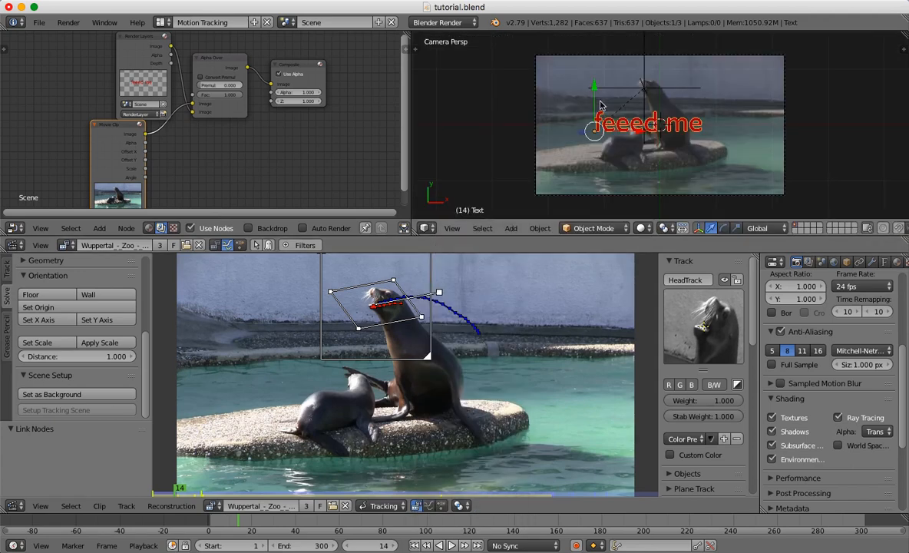
{"action": "left_click_drag", "start_coordinate": [595, 89], "coordinate": [595, 79]}
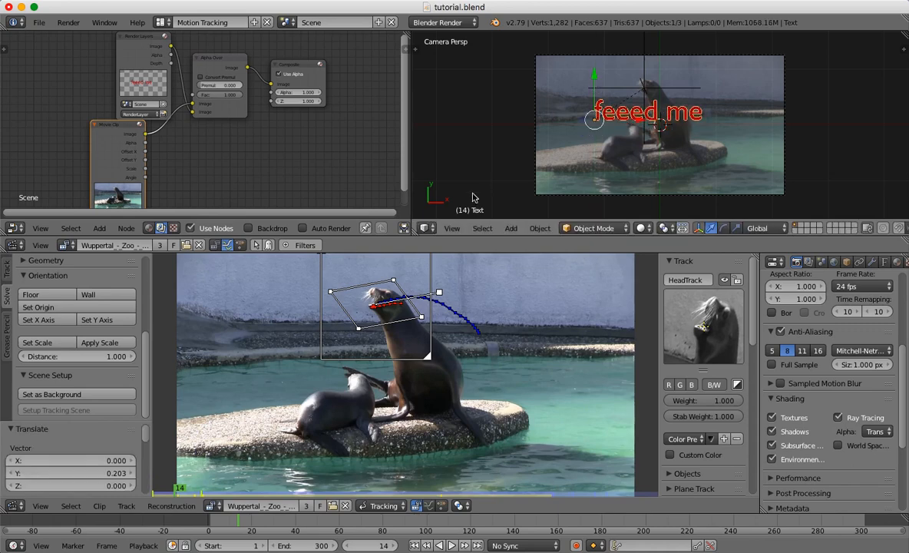
Switch the 3D View back to the UV/Image Editor and render the composite at frames 14 and 135.
{"action": "left_click", "coordinate": [427, 228]}
{"action": "left_click", "coordinate": [438, 328]}
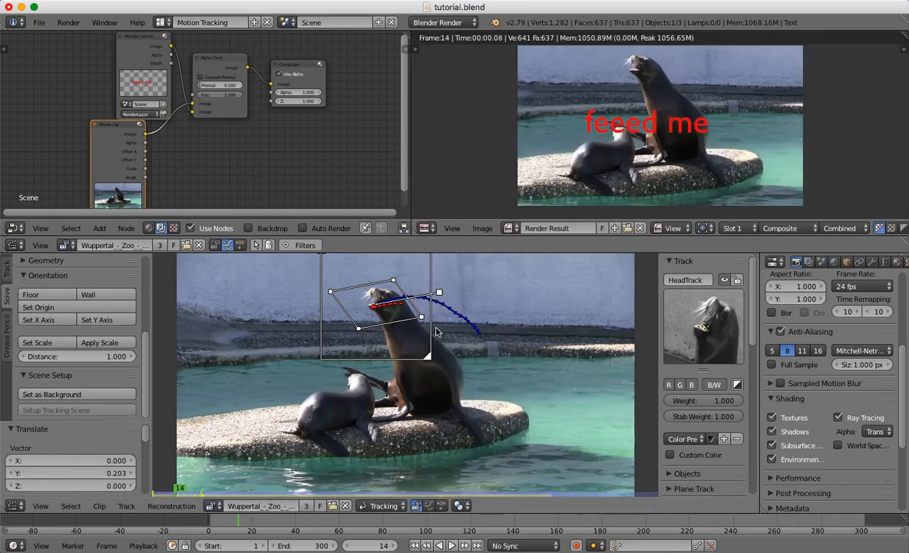
{"action": "left_click", "coordinate": [68, 23]}
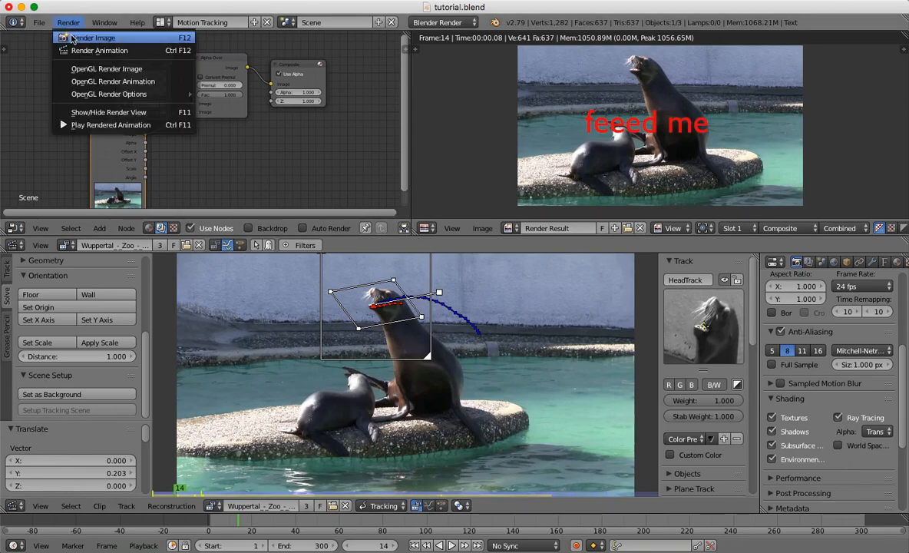
{"action": "left_click", "coordinate": [73, 37]}
{"action": "left_click", "coordinate": [392, 527]}
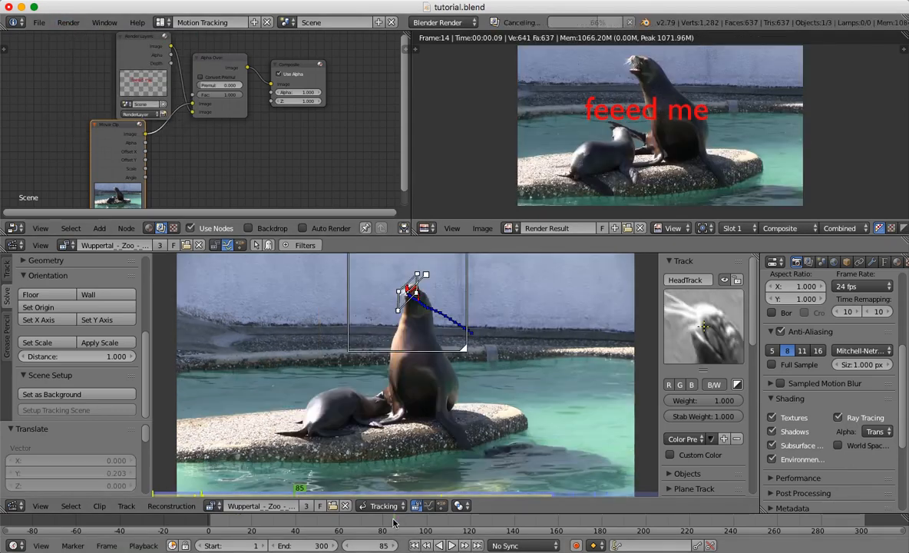
{"action": "left_click", "coordinate": [503, 523]}
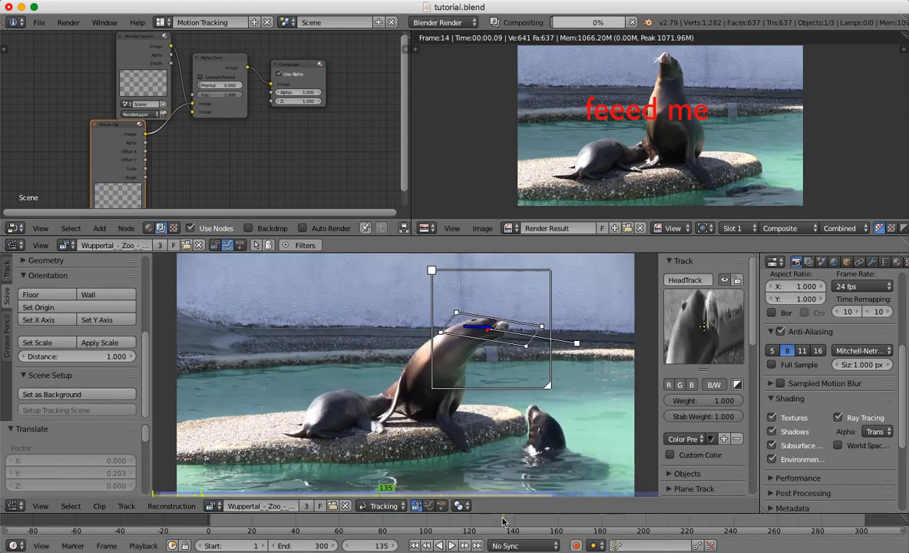
{"action": "left_click", "coordinate": [66, 24]}
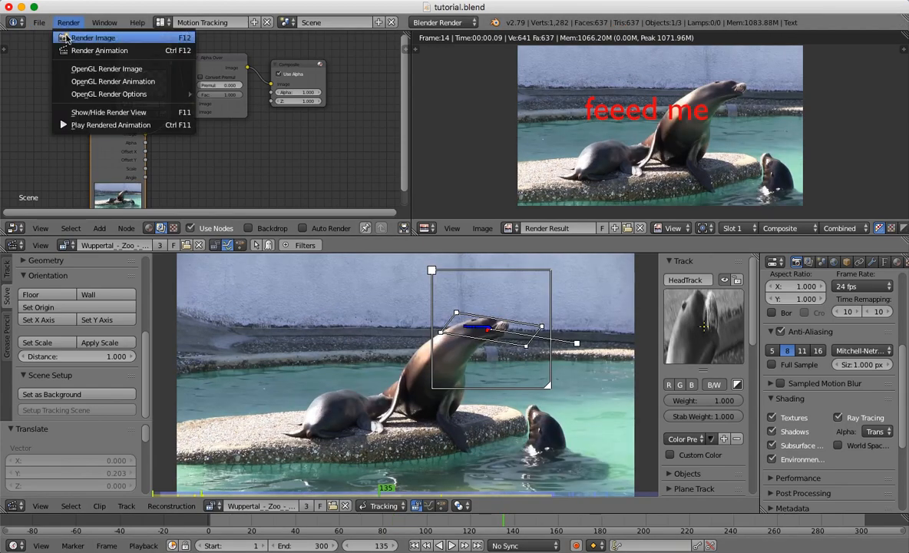
{"action": "left_click", "coordinate": [67, 37]}
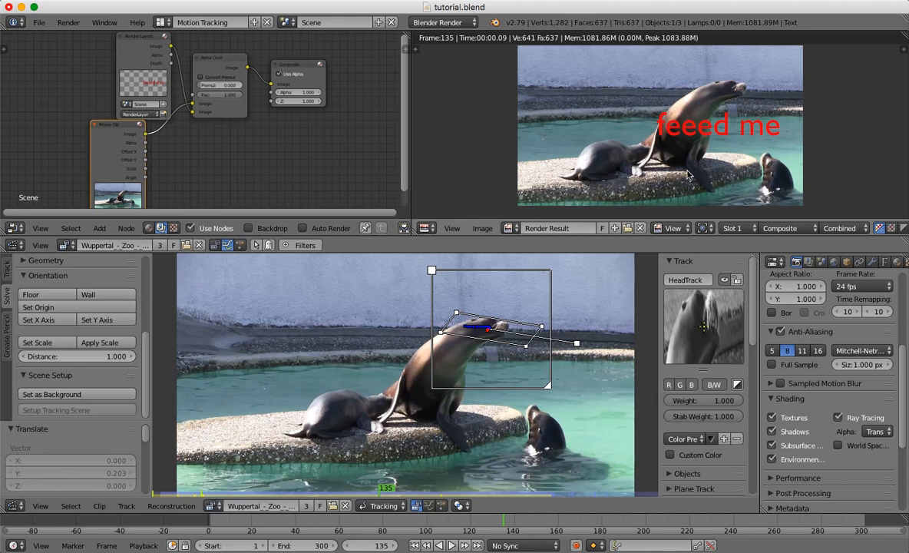
Set the render output file format to TIFF.
{"action": "scroll", "coordinate": [905, 357], "scroll_direction": "up", "scroll_amount": 5}
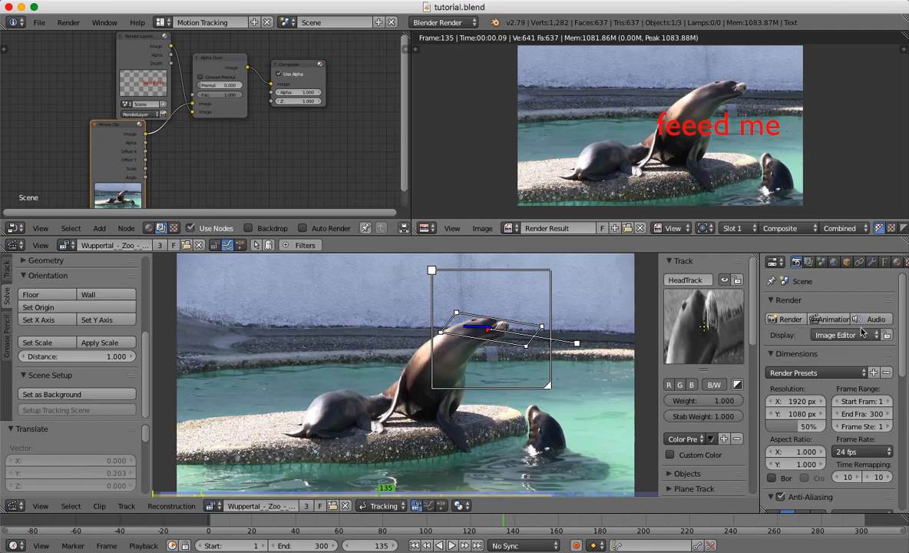
{"action": "left_click_drag", "start_coordinate": [907, 320], "coordinate": [907, 459]}
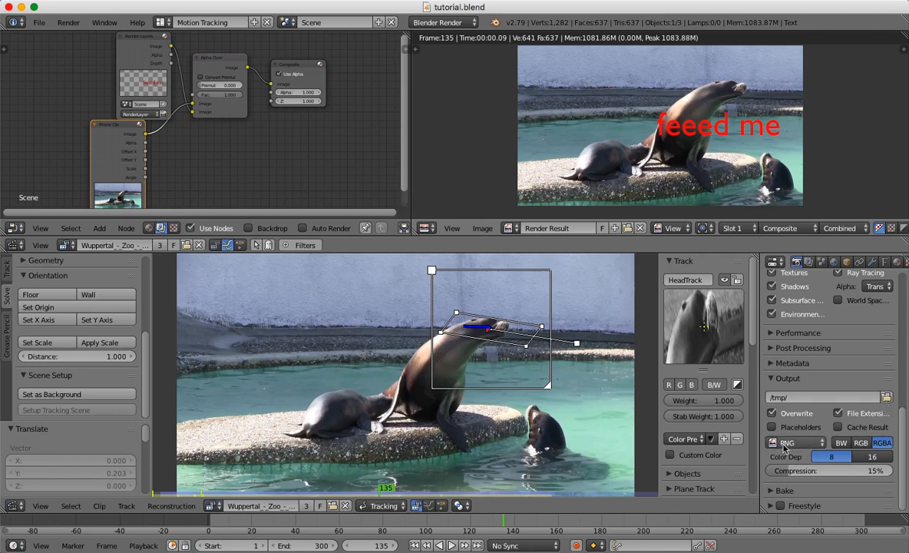
{"action": "left_click", "coordinate": [793, 445]}
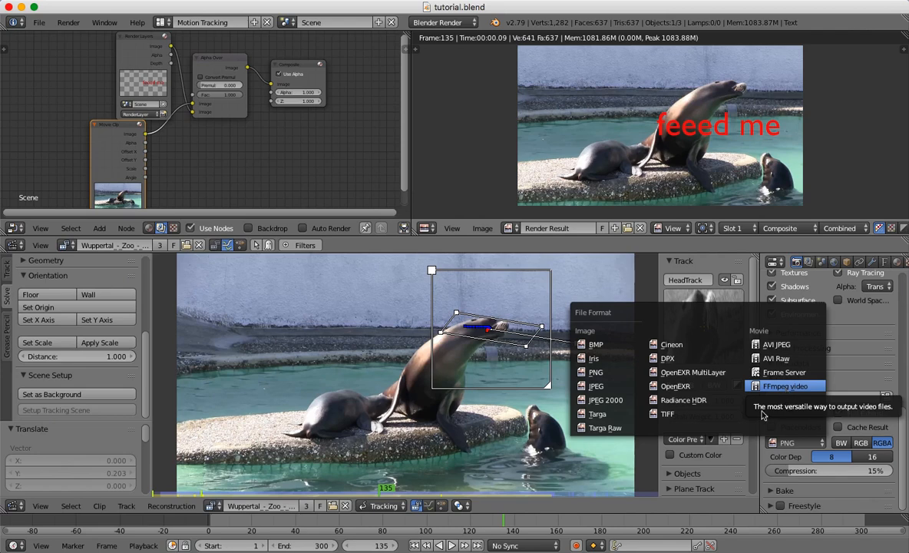
{"action": "left_click", "coordinate": [793, 442]}
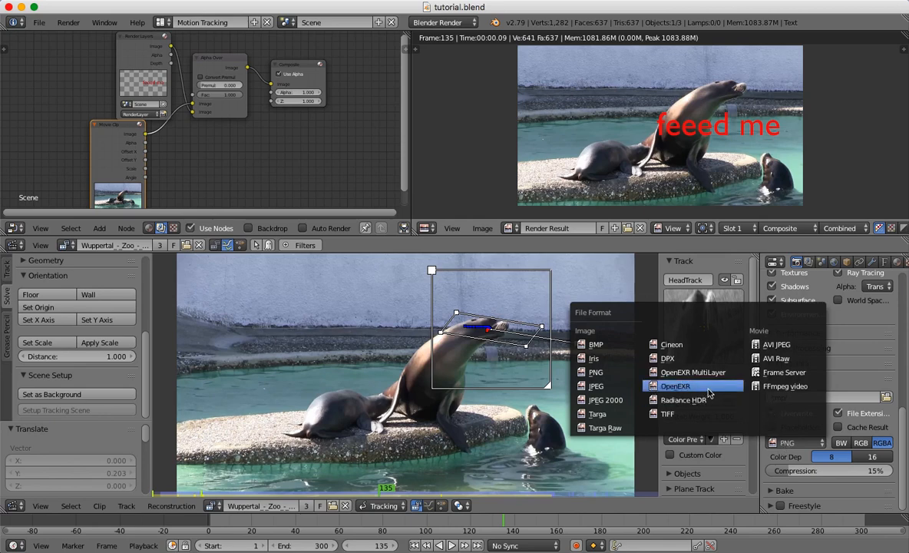
{"action": "left_click", "coordinate": [707, 413]}
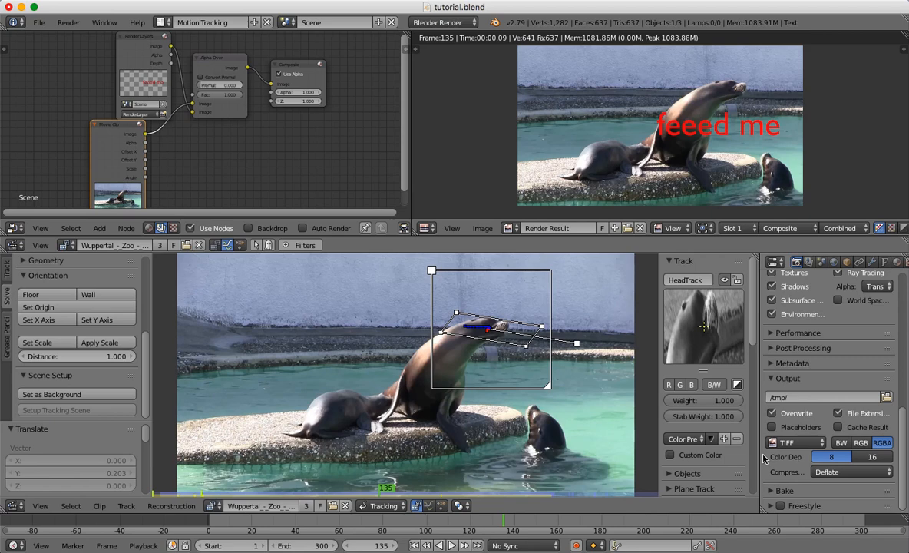
Set the render output format to FFmpeg video and its encoding container to MPEG-4.
{"action": "left_click", "coordinate": [796, 443]}
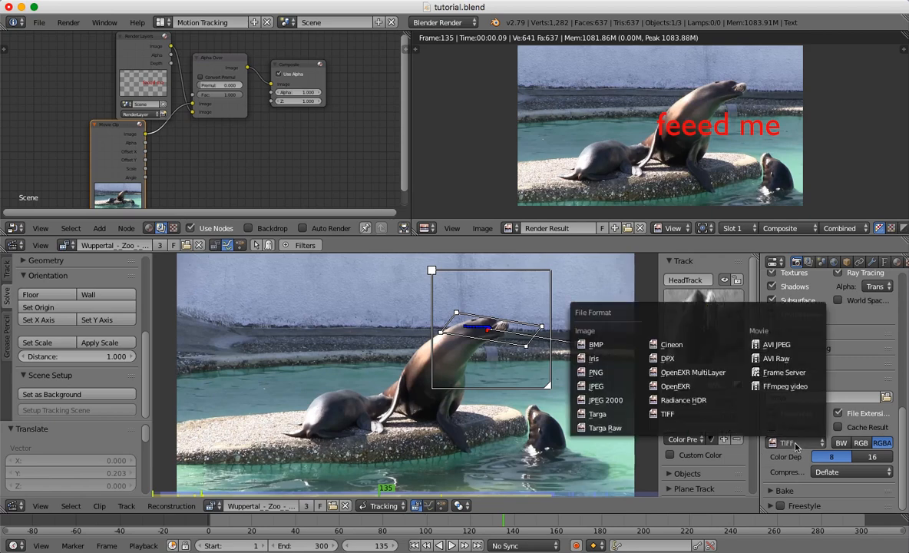
{"action": "left_click", "coordinate": [786, 386]}
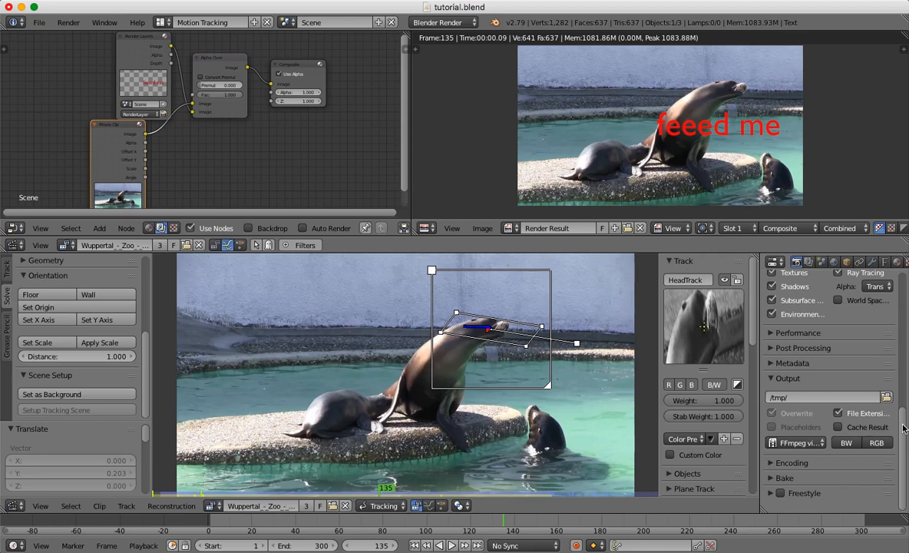
{"action": "left_click", "coordinate": [775, 464]}
{"action": "left_click_drag", "start_coordinate": [904, 405], "coordinate": [897, 454]}
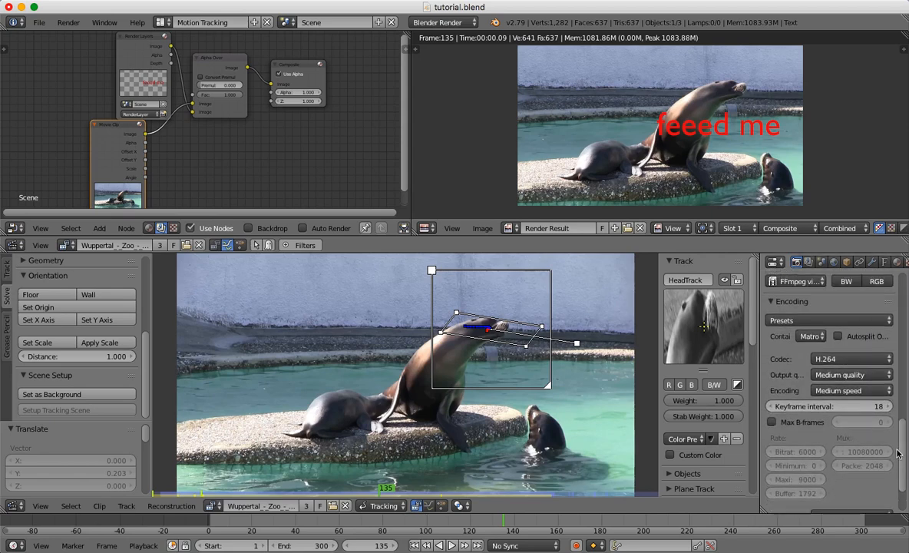
{"action": "left_click", "coordinate": [809, 337]}
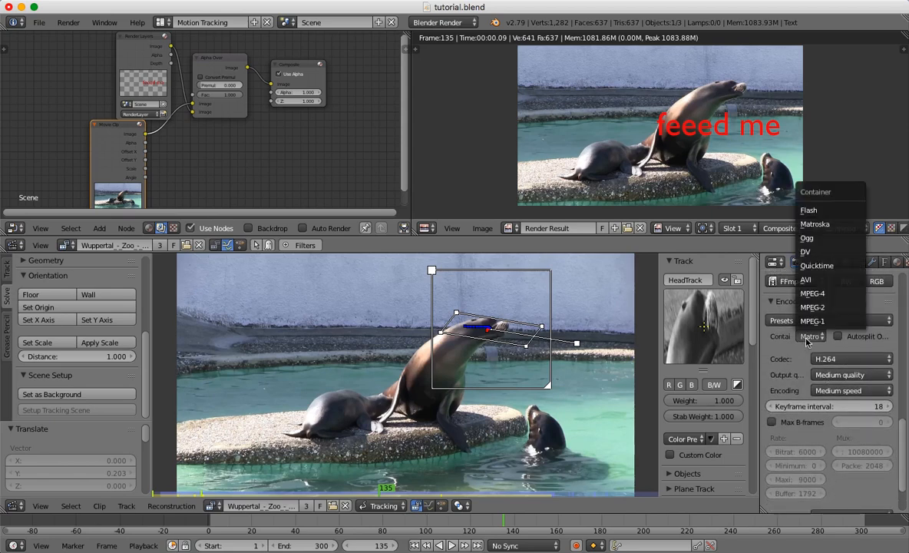
{"action": "left_click", "coordinate": [817, 294]}
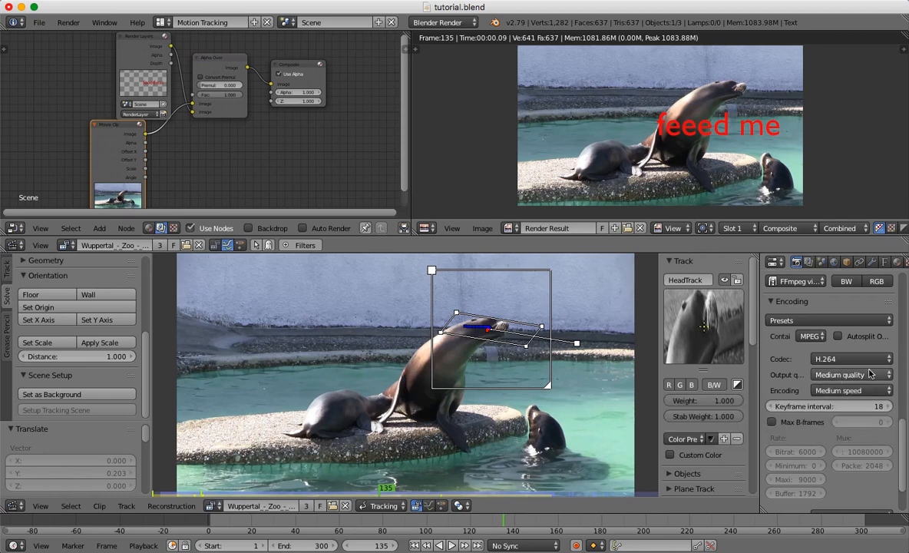
{"action": "scroll", "coordinate": [904, 437], "scroll_direction": "down", "scroll_amount": 2}
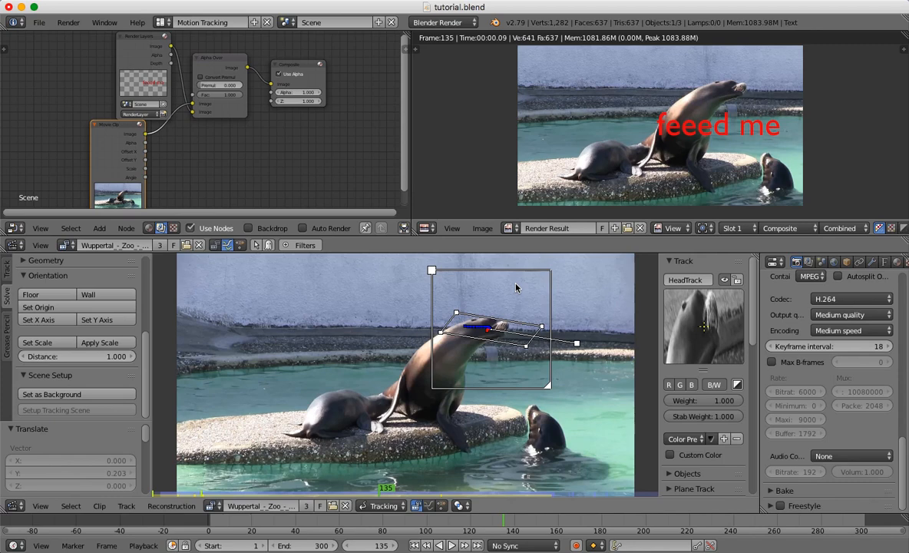
{"action": "left_click", "coordinate": [67, 24]}
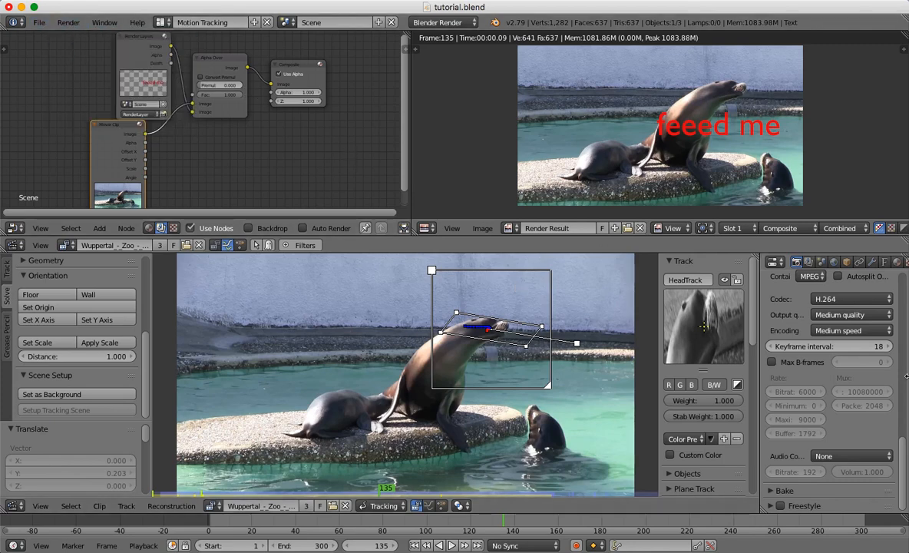
Set the render resolution percentage scale to 100%.
{"action": "scroll", "coordinate": [902, 376], "scroll_direction": "up", "scroll_amount": 6}
{"action": "scroll", "coordinate": [835, 318], "scroll_direction": "up", "scroll_amount": 8}
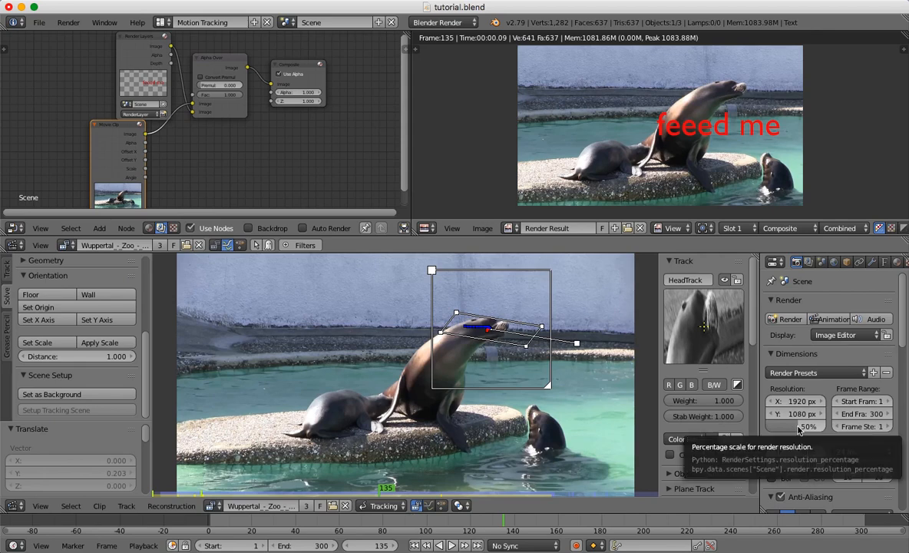
{"action": "left_click_drag", "start_coordinate": [809, 427], "coordinate": [840, 428]}
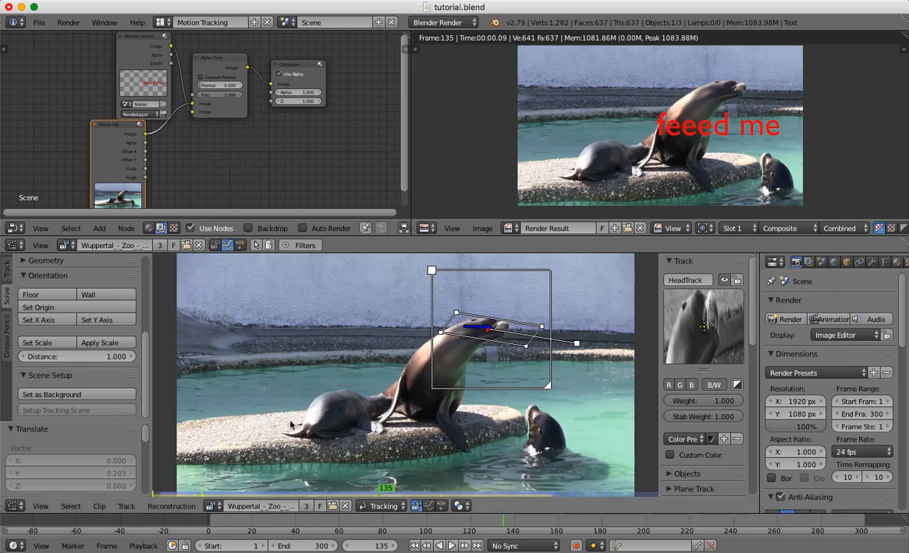
{"action": "left_click_drag", "start_coordinate": [796, 426], "coordinate": [763, 427]}
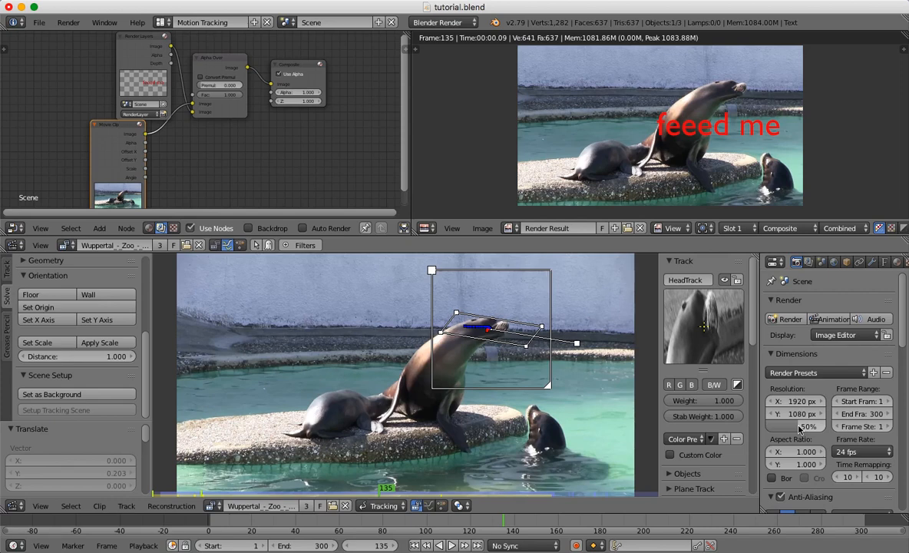
{"action": "left_click_drag", "start_coordinate": [797, 428], "coordinate": [828, 428]}
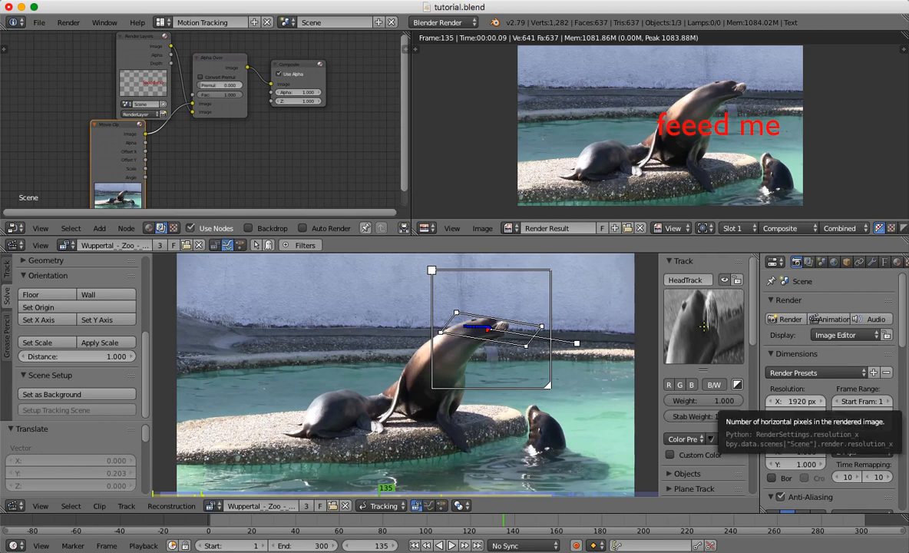
Set the render resolution to 1280 × 720 px and start rendering the animation.
{"action": "left_click", "coordinate": [795, 401]}
{"action": "type", "text": "1280"}
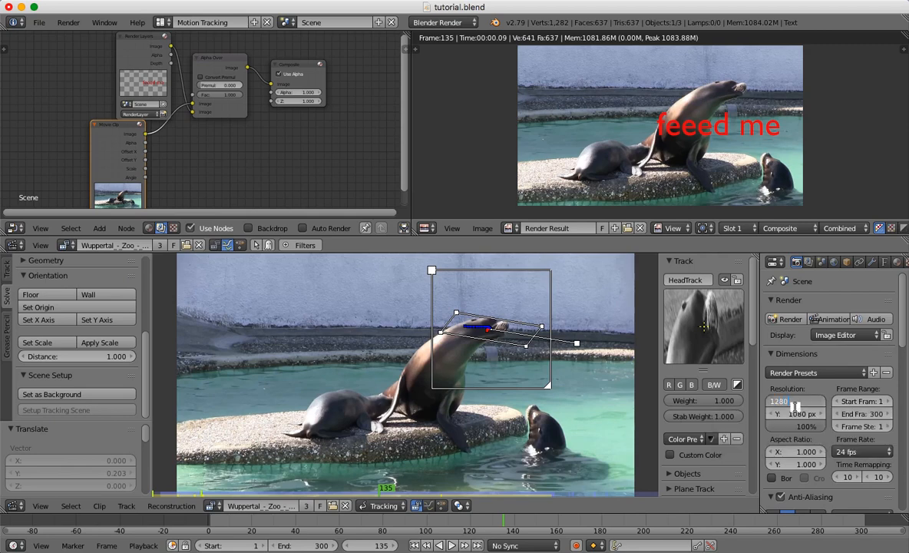
{"action": "key", "text": "Return"}
{"action": "left_click", "coordinate": [799, 414]}
{"action": "type", "text": "720"}
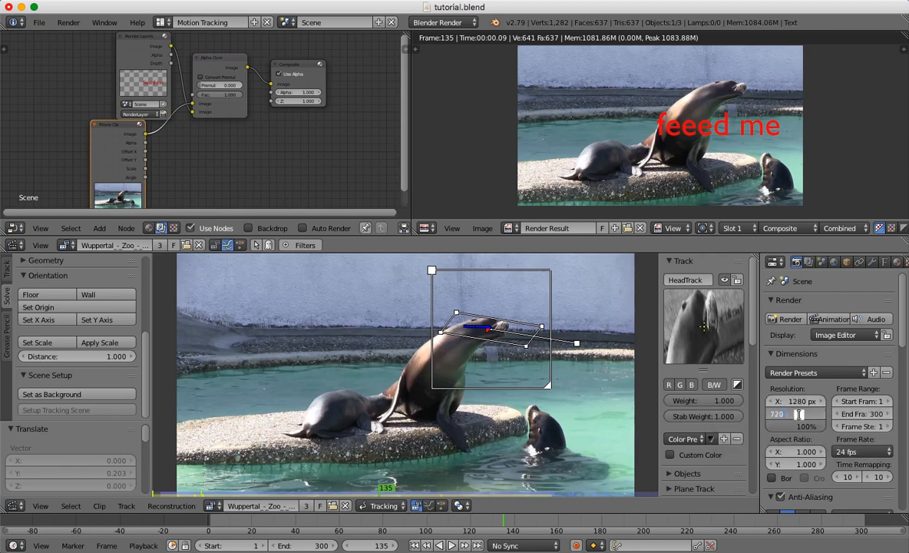
{"action": "key", "text": "Return"}
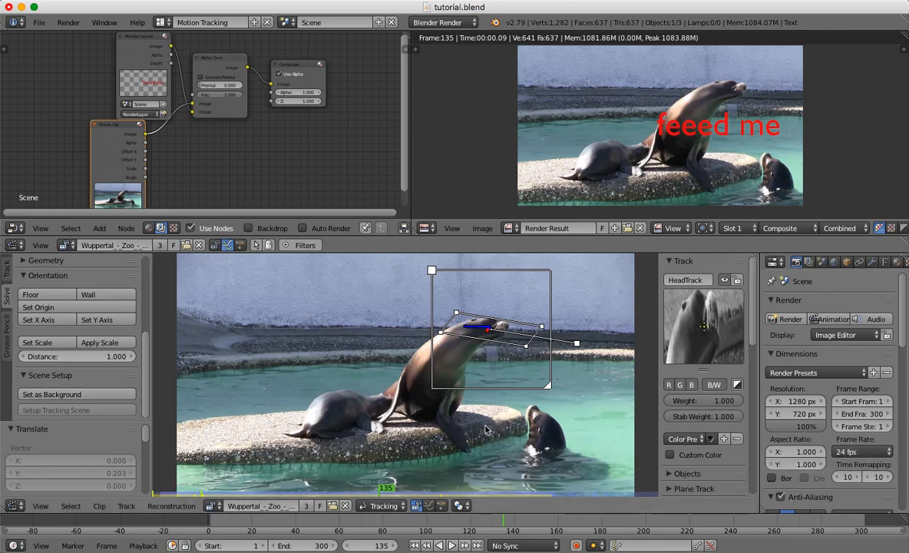
{"action": "left_click", "coordinate": [72, 25]}
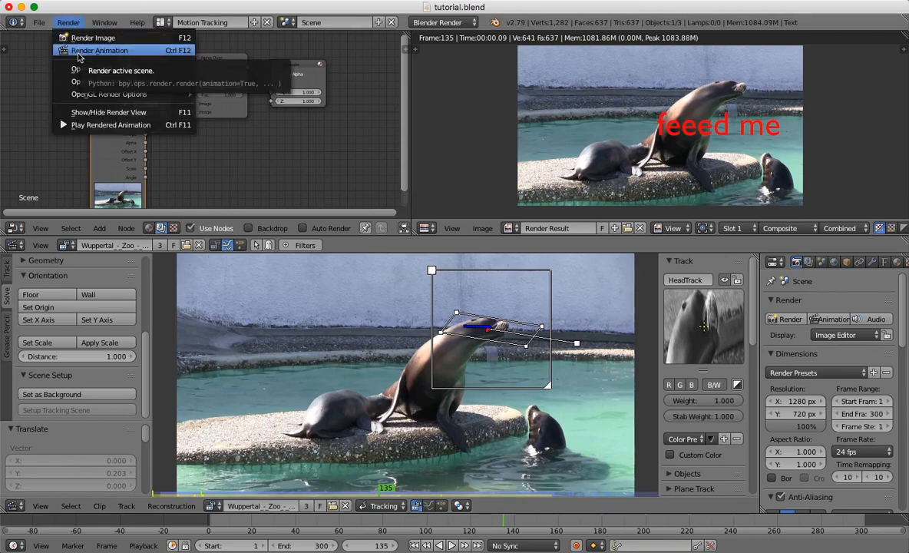
{"action": "left_click", "coordinate": [79, 51]}
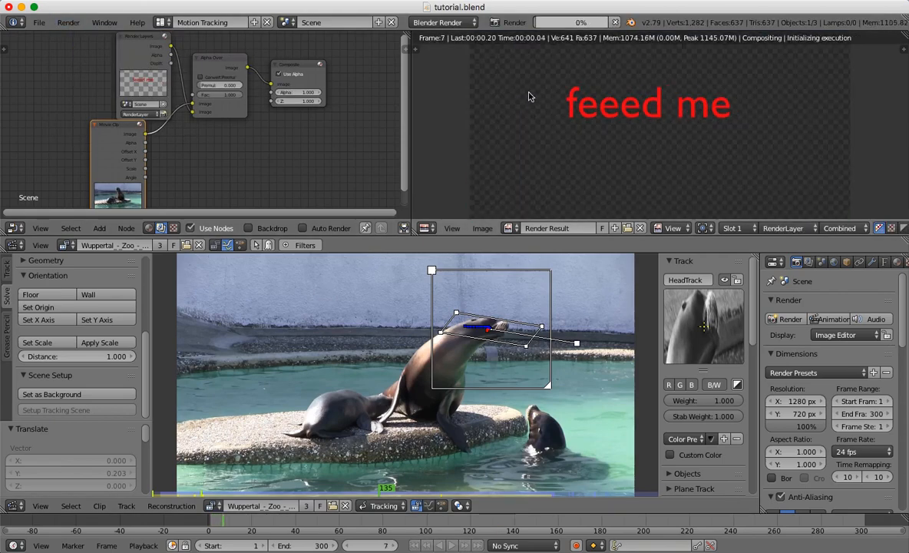